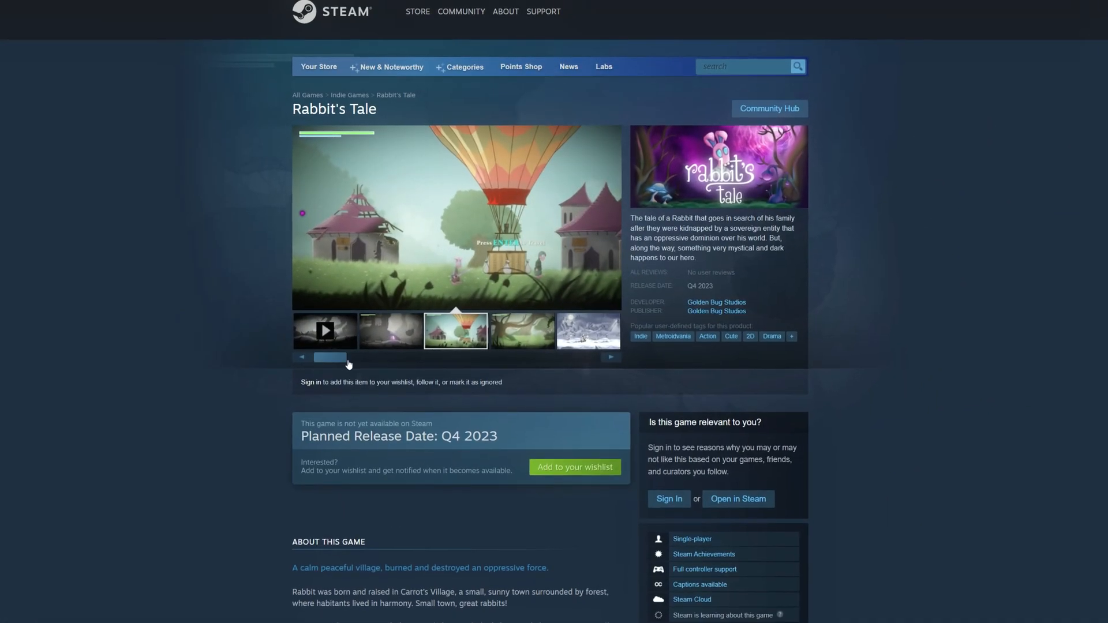
View the forest and snowy-scene screenshots in the Rabbit's Tale gallery
left_click(521, 332)
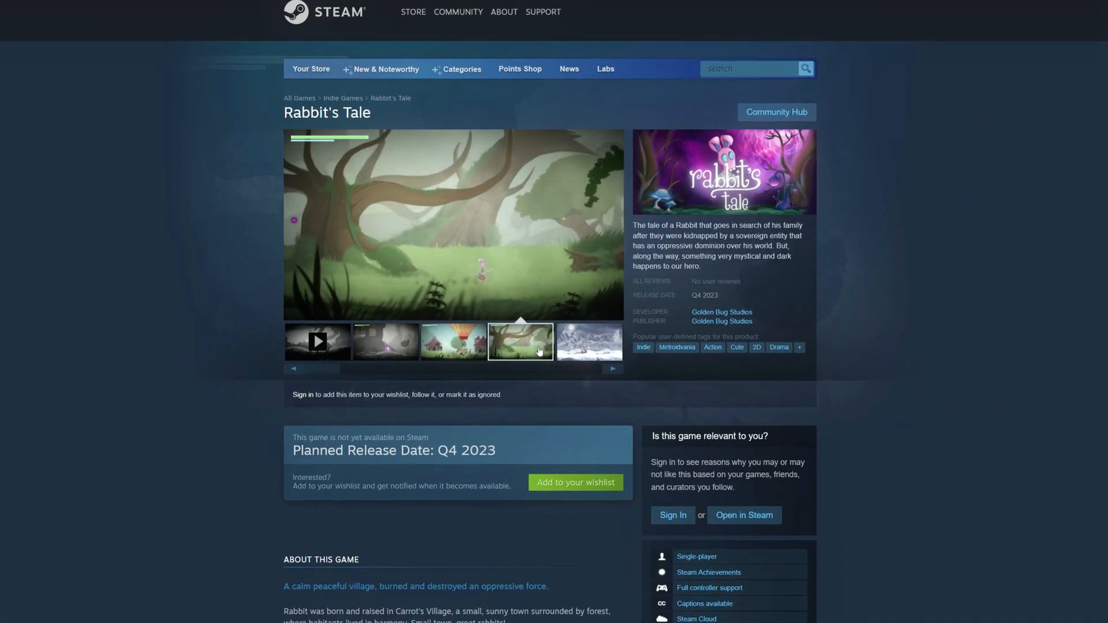
left_click(588, 342)
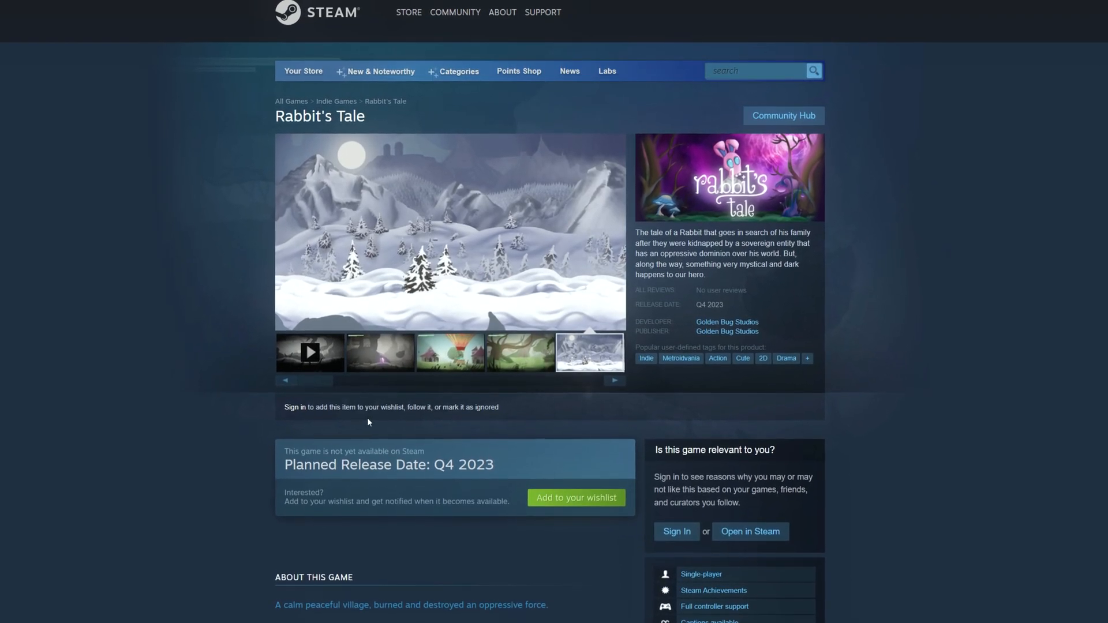
scroll(364, 418, "down", 5)
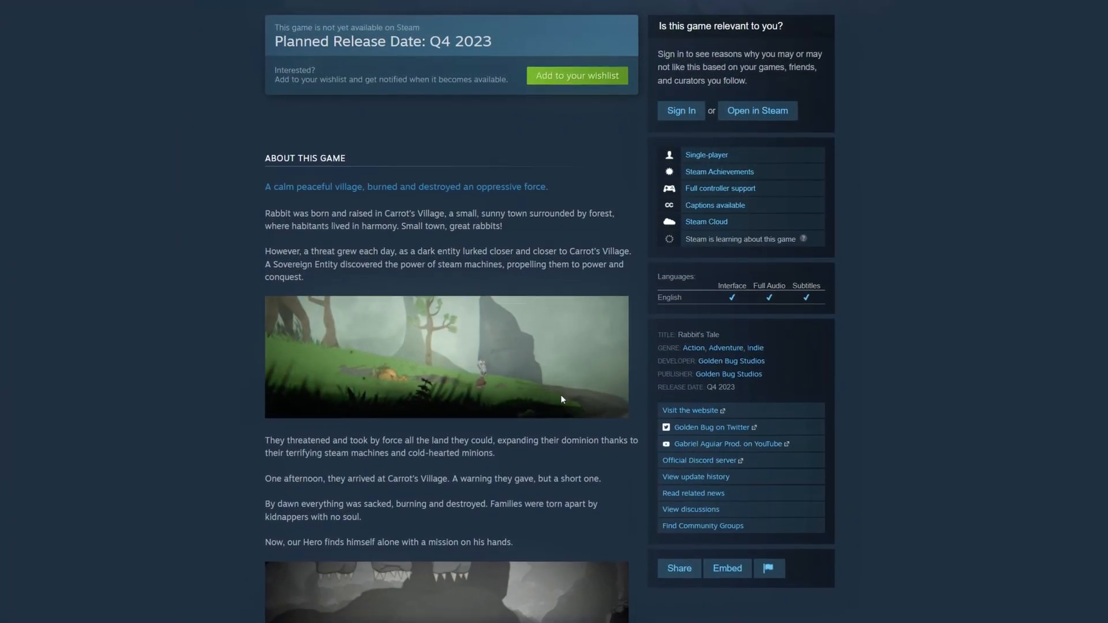
scroll(561, 397, "down", 2)
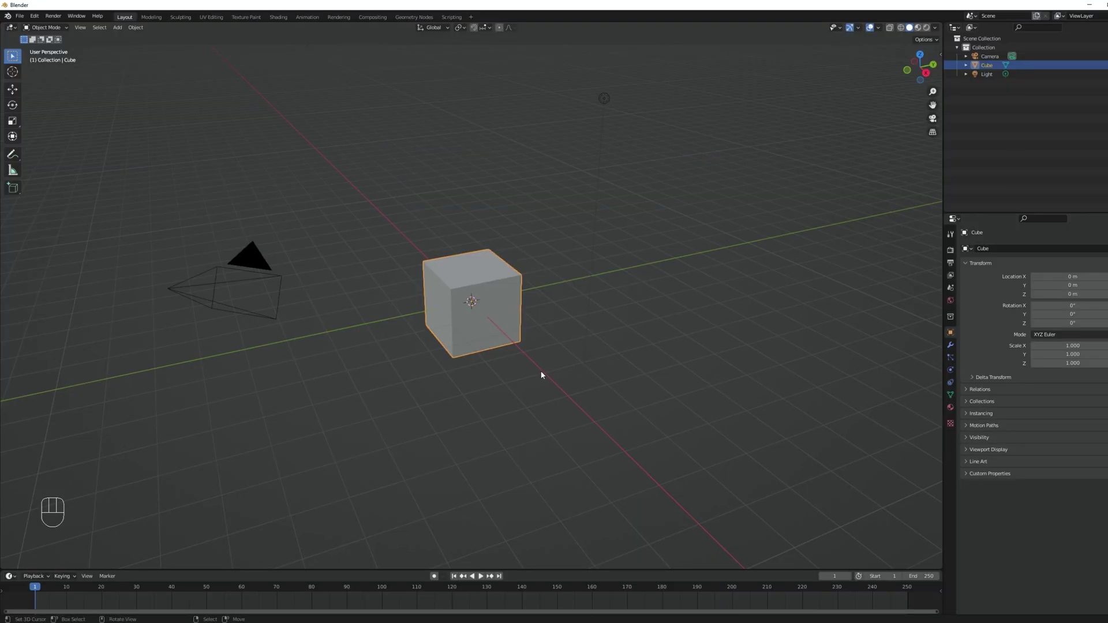
Delete the default cube, camera and light, then add a cylinder mesh
key("a")
key("a")
key("Delete")
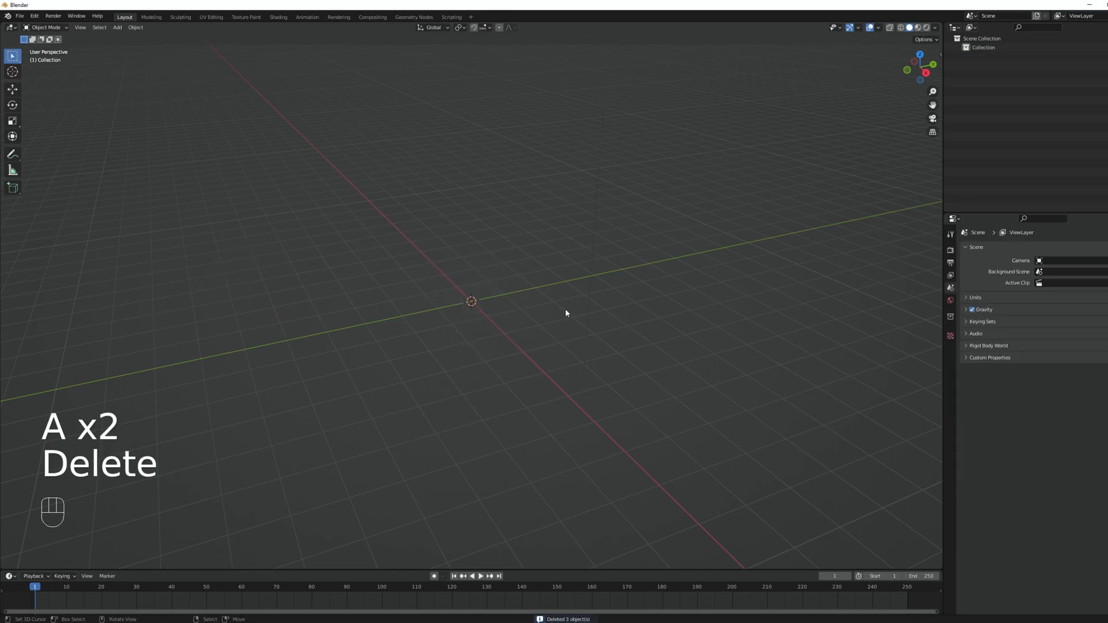
key("shift+a")
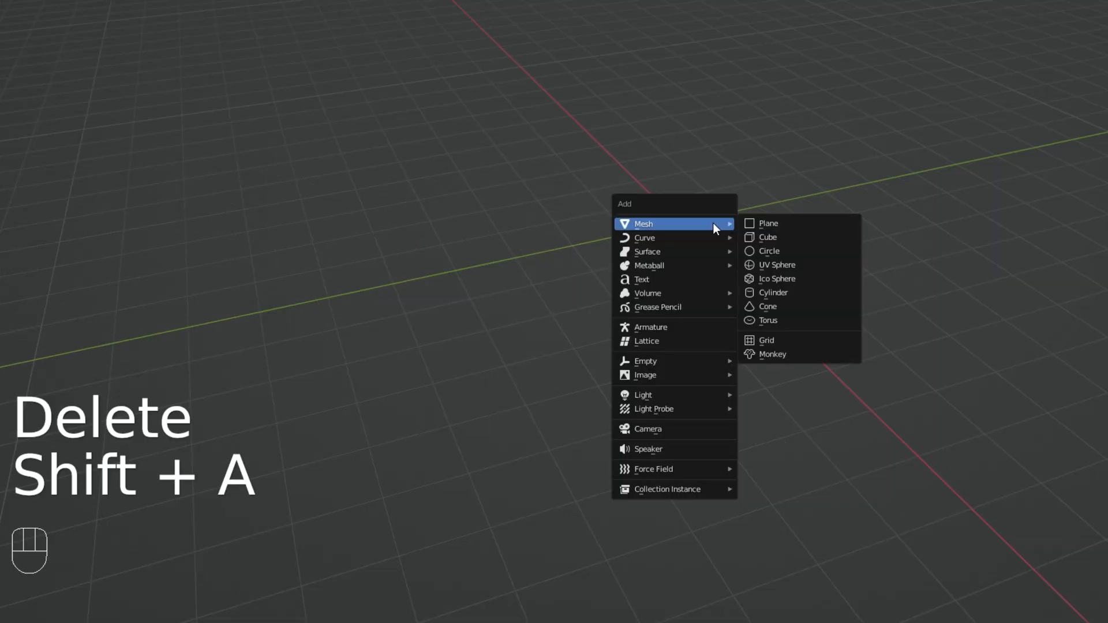
left_click(798, 295)
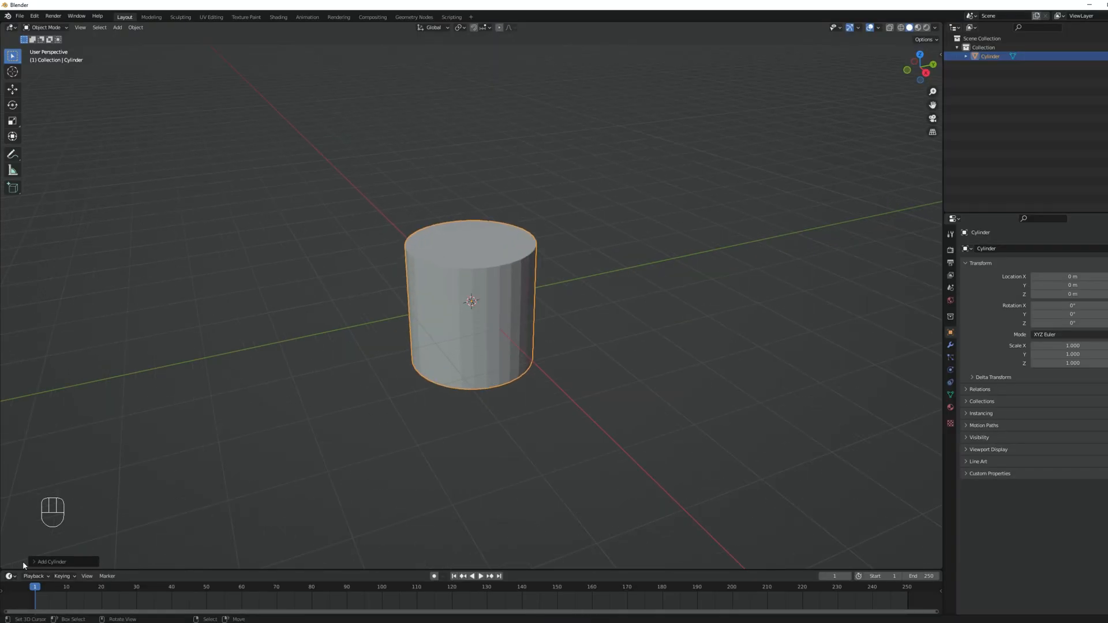
Keep the cylinder at 32 vertices and set Cap Fill Type to Nothing
left_click(50, 562)
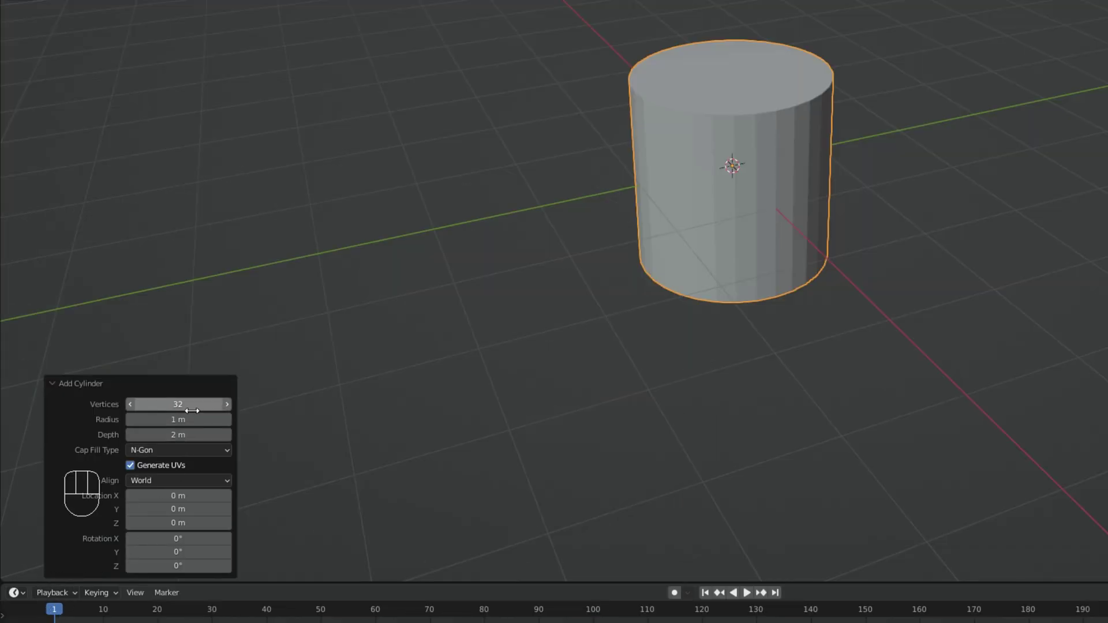
mouse_move(192, 408)
left_mouse_down()
mouse_move(138, 406)
mouse_move(181, 418)
left_mouse_up()
key("Return")
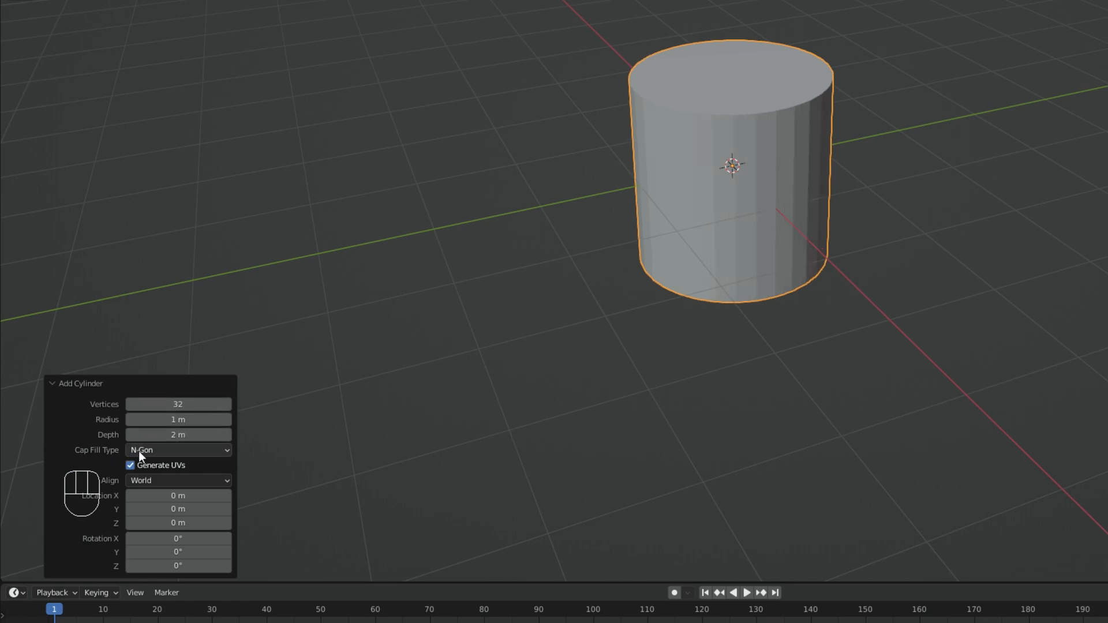
left_click(139, 451)
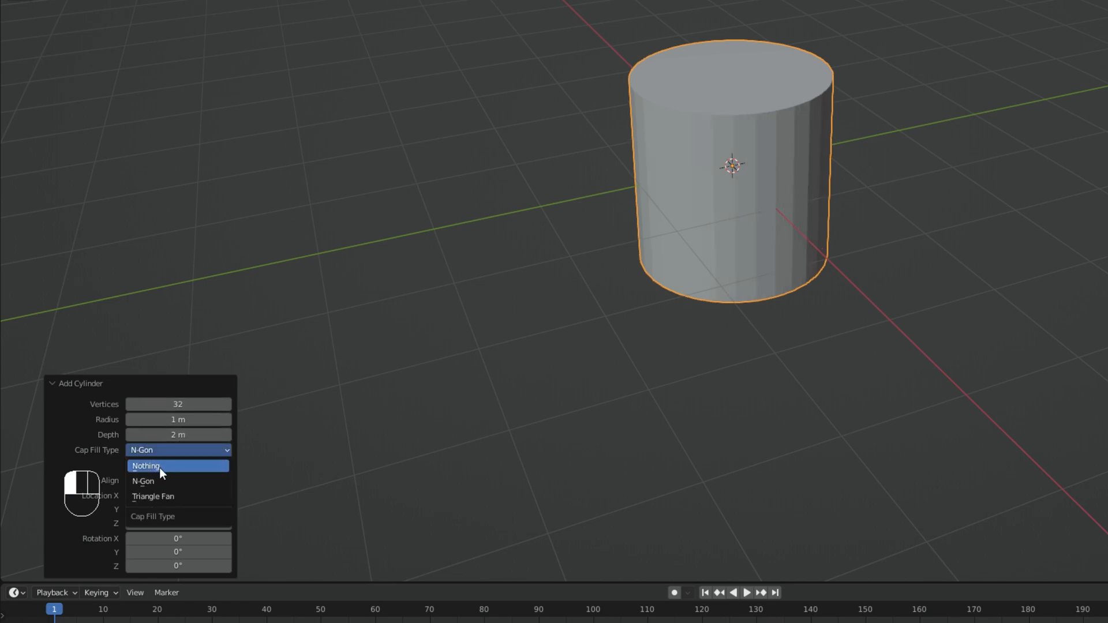
left_click(159, 468)
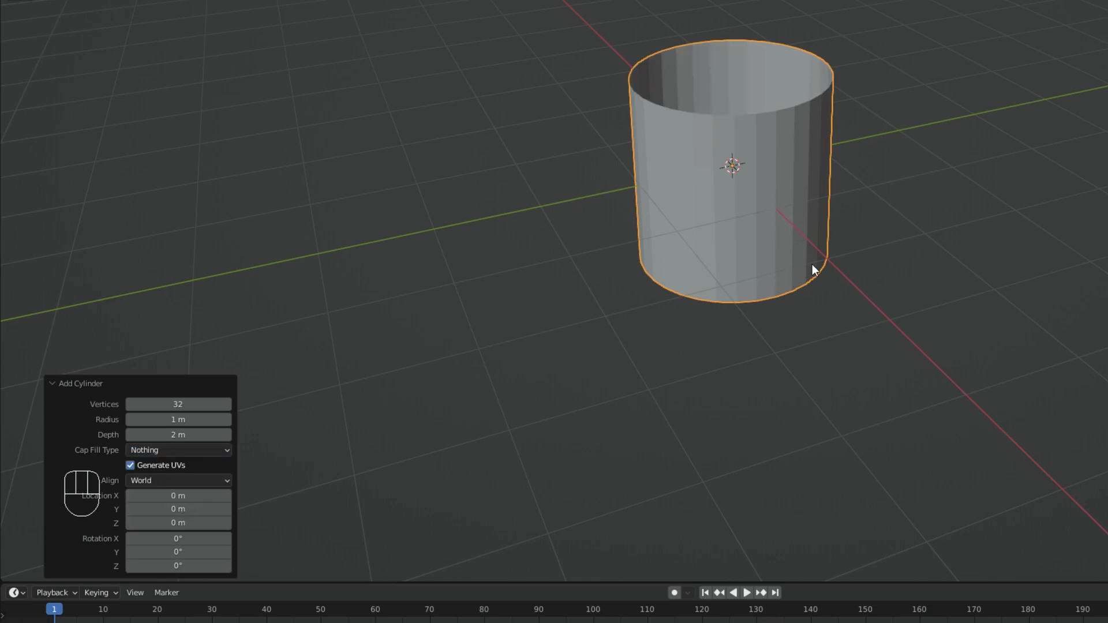
Apply Shade Smooth to the cylinder via the command search
key("space")
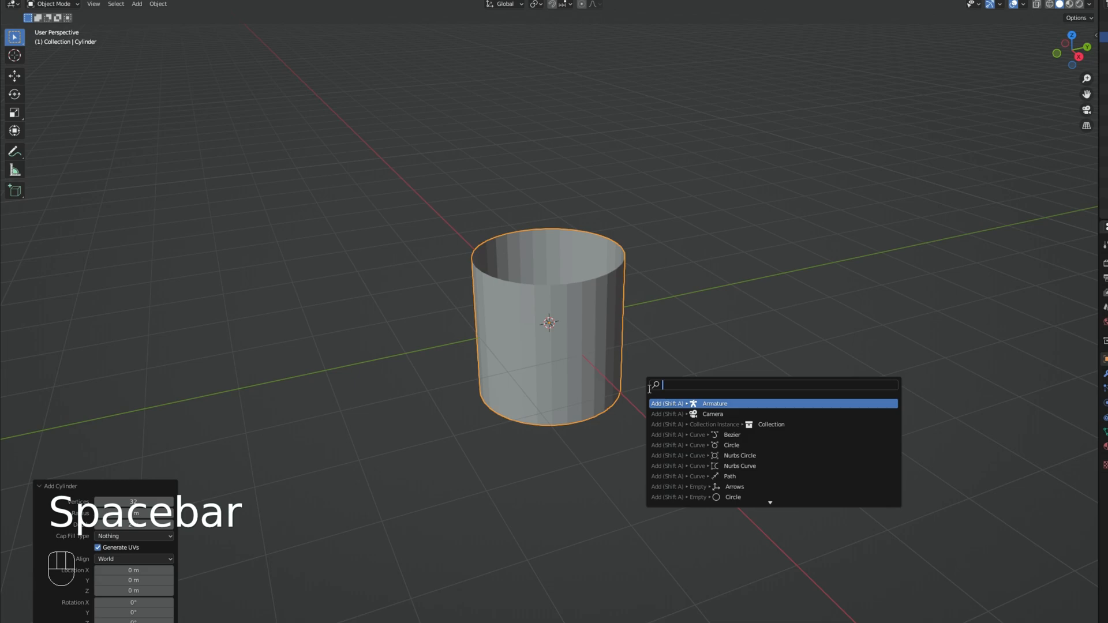
type("smoo")
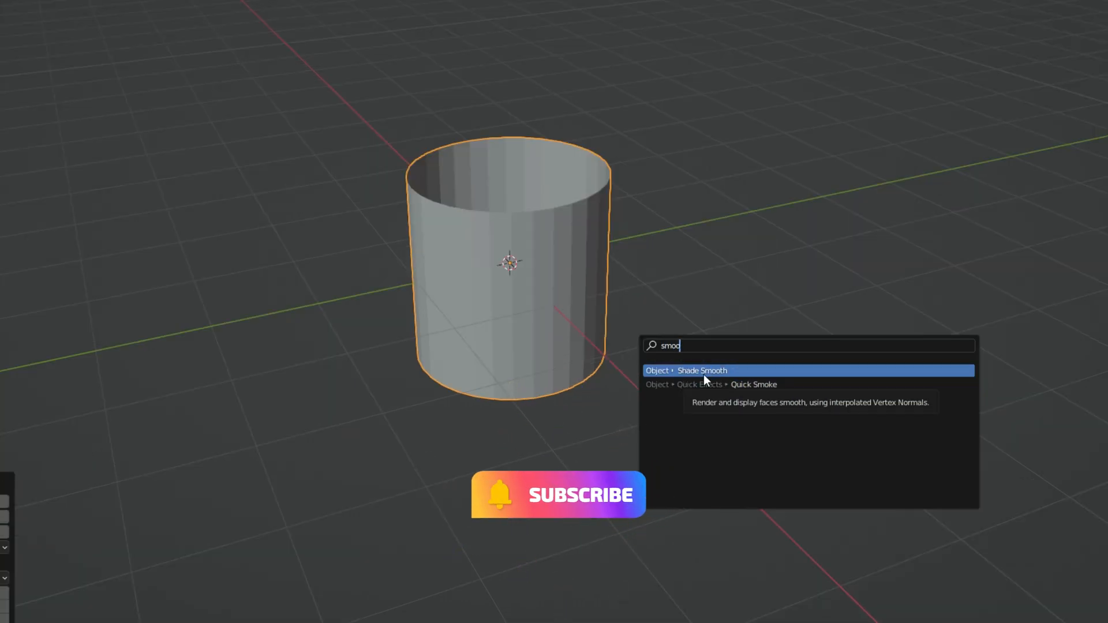
left_click(732, 371)
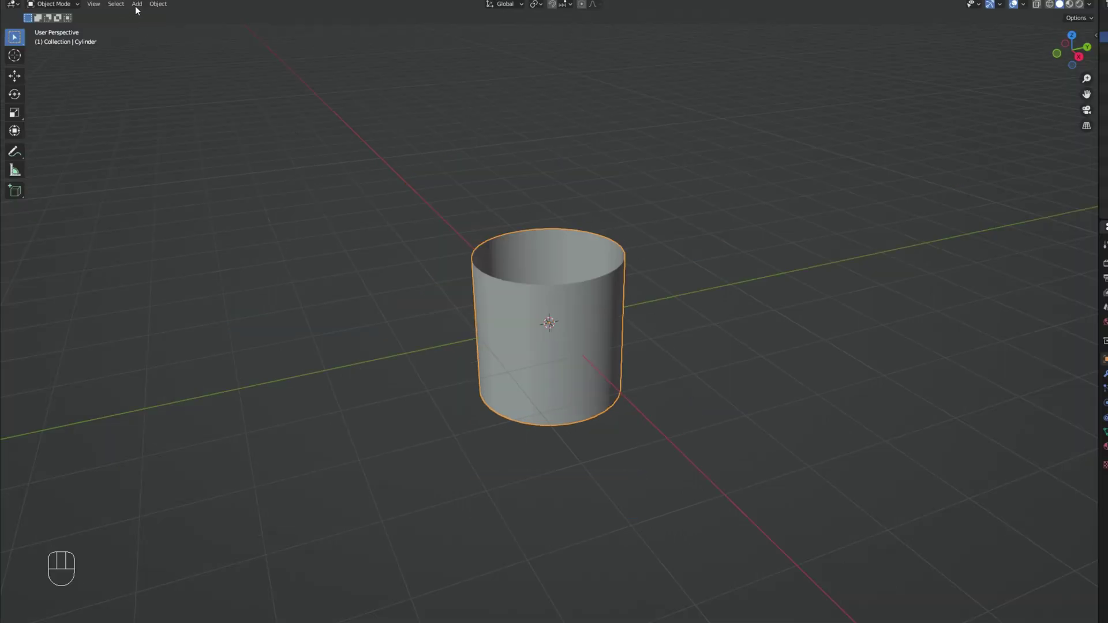
left_click(157, 4)
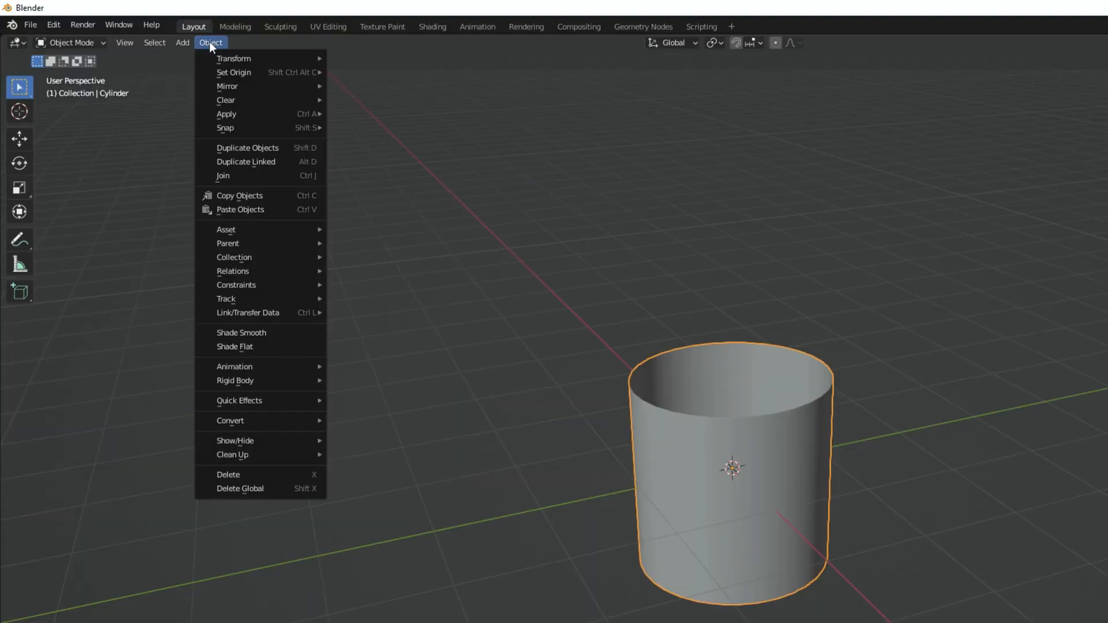
Shade the cylinder smooth, enter Edit Mode and add three evenly spaced edge loops
left_click(271, 335)
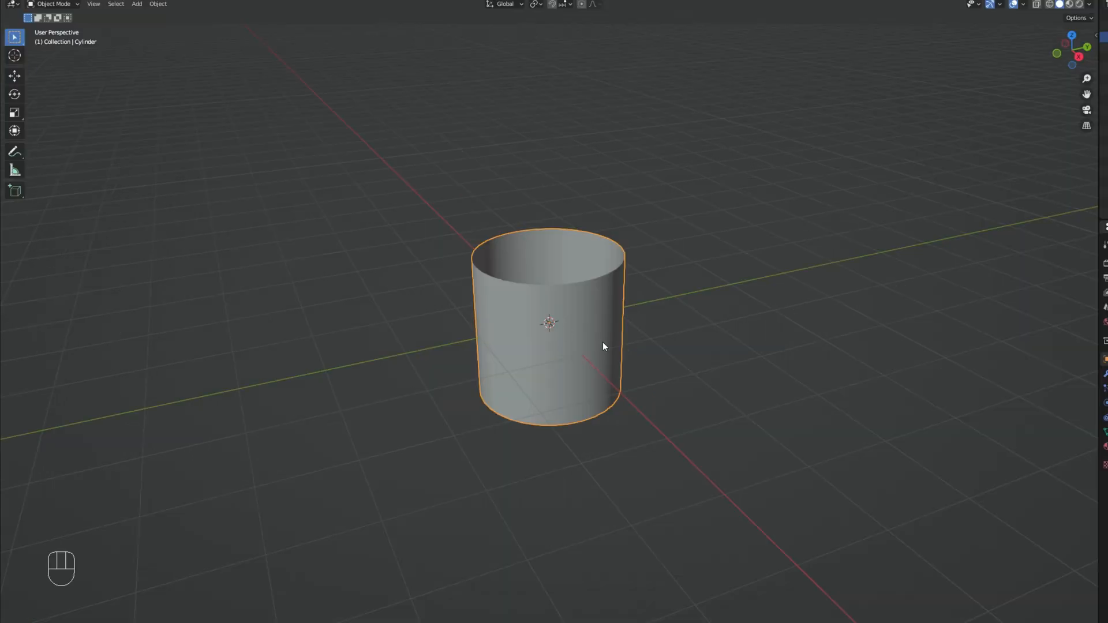
key("Tab")
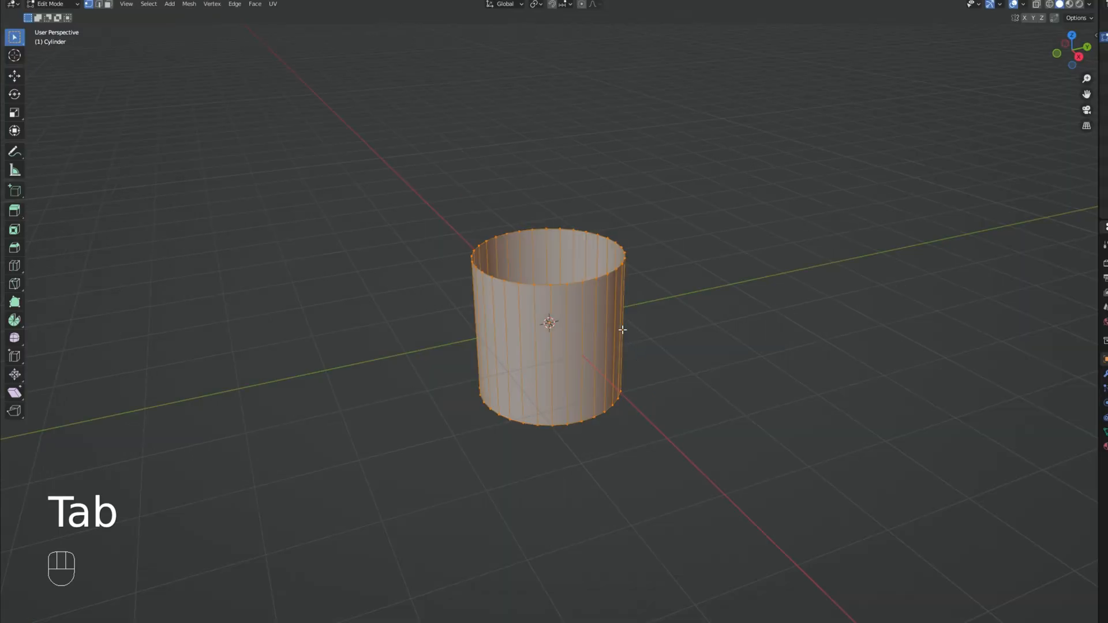
key("ctrl")
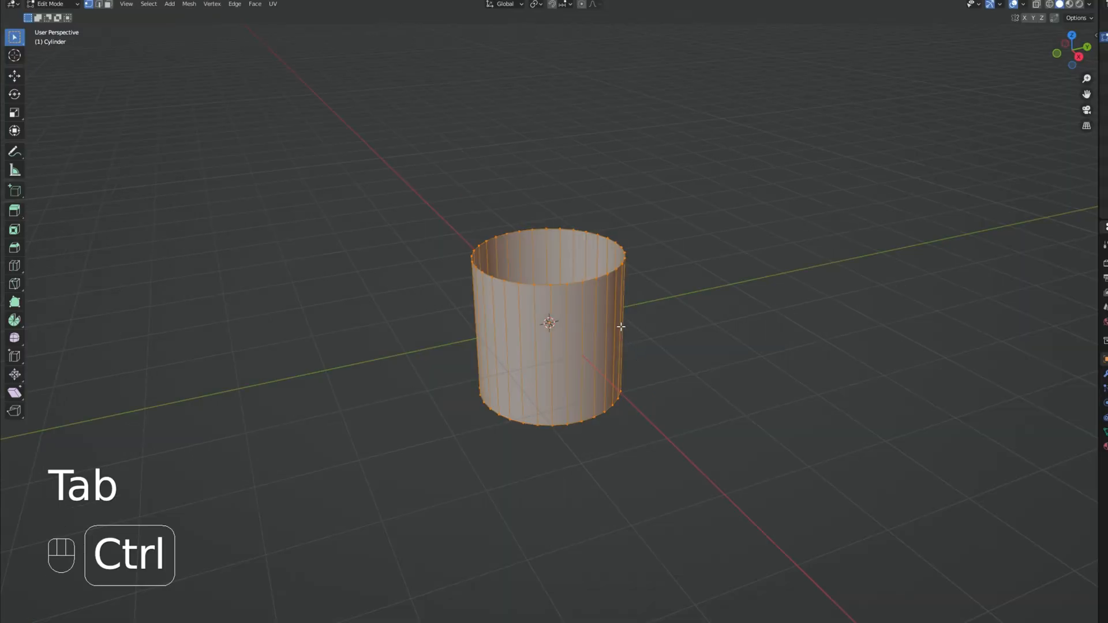
key("ctrl+r")
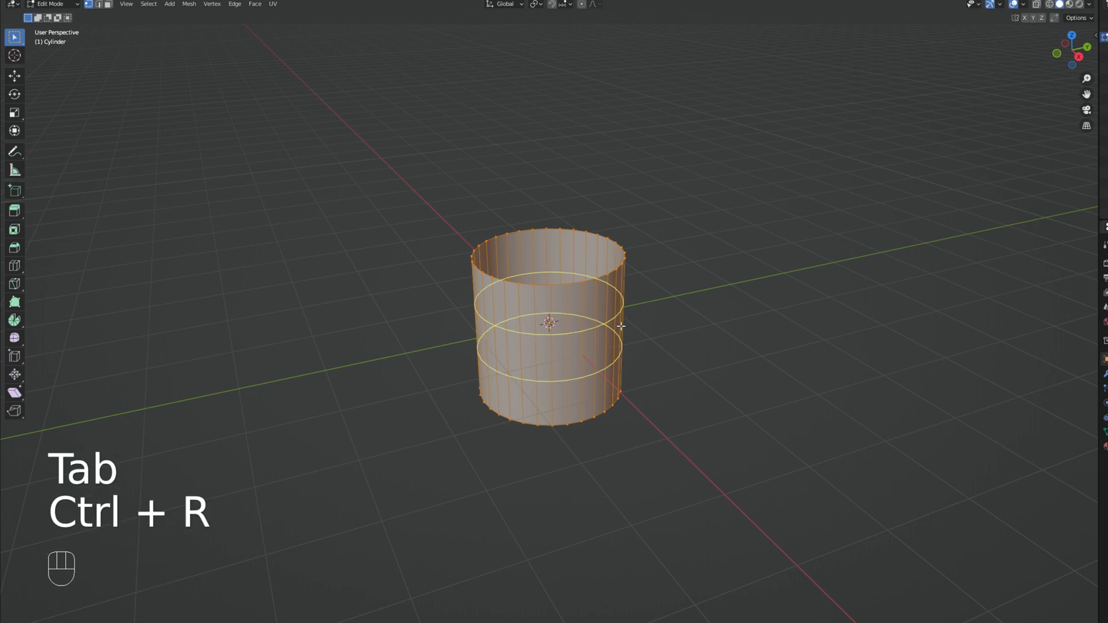
scroll(621, 326, "up", 1)
left_click(621, 326)
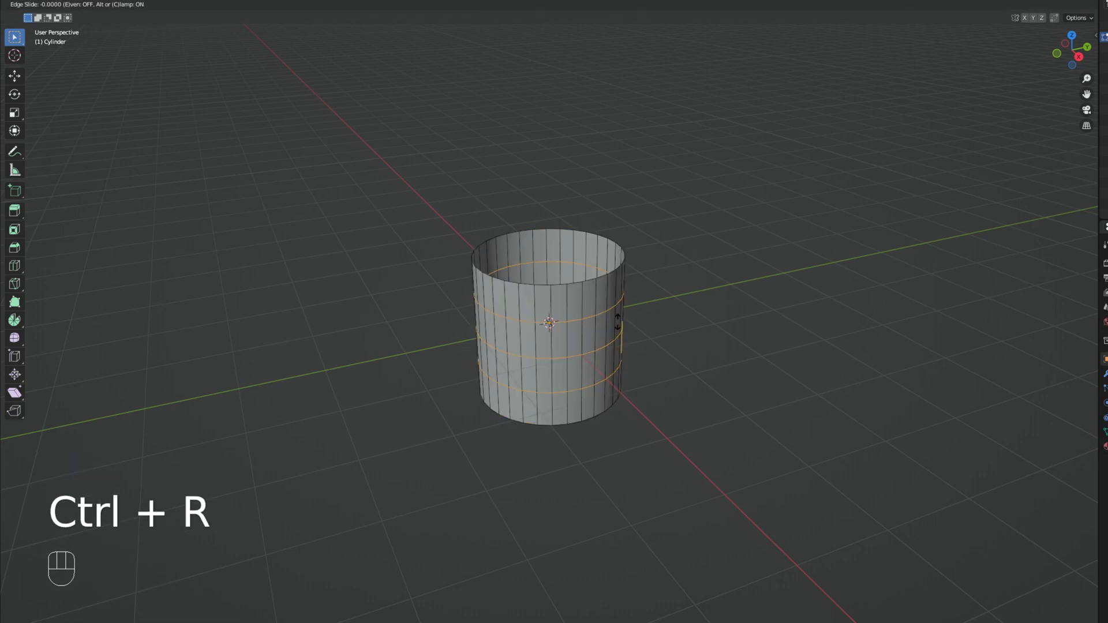
left_click(621, 326)
Scale the middle loop outward with proportional editing for a smooth bulge
middle_click_drag(645, 344, 635, 336)
key("a")
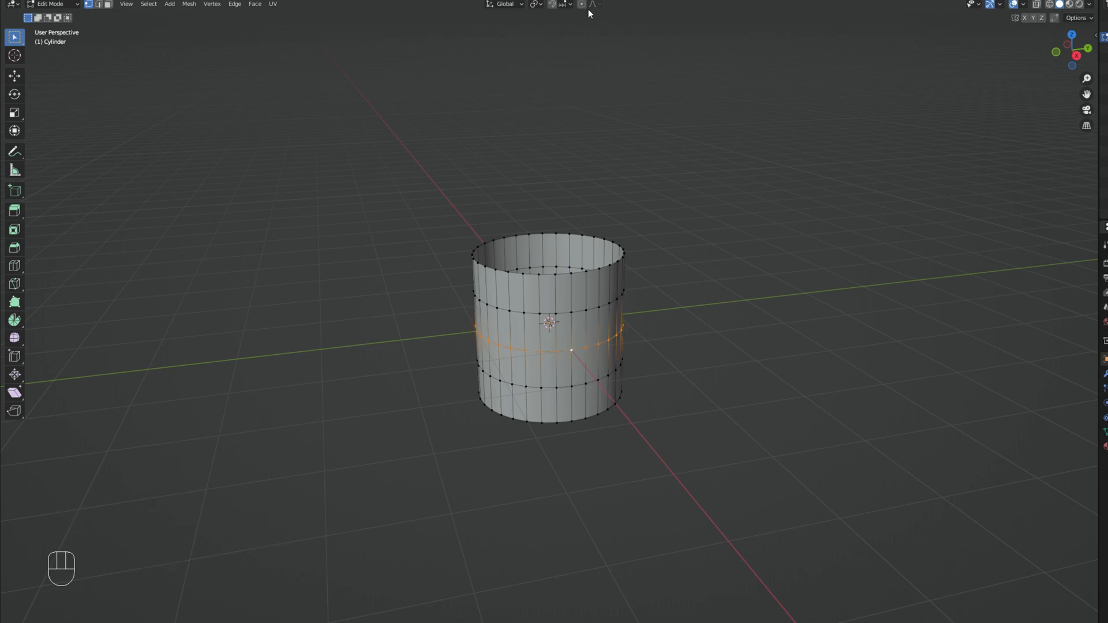
key("o")
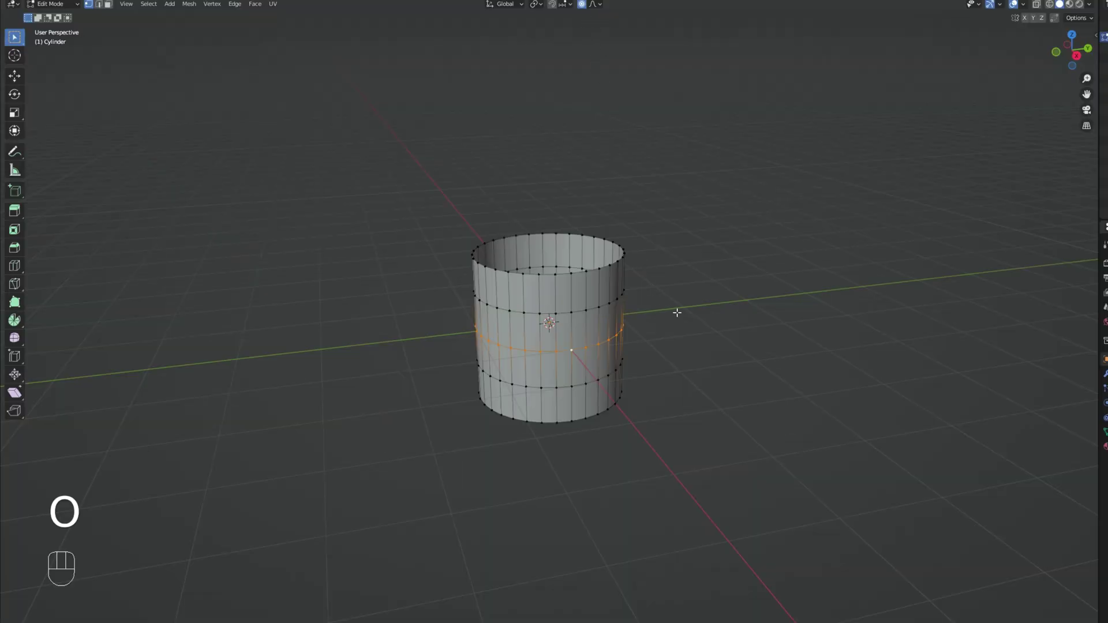
key("s")
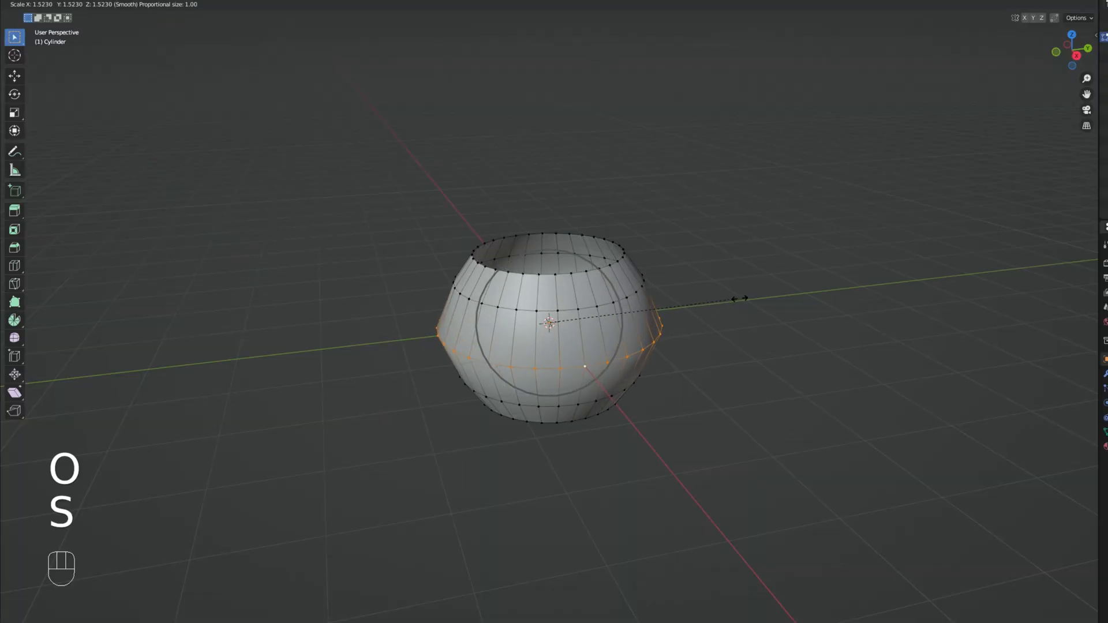
scroll(827, 281, "up", 2)
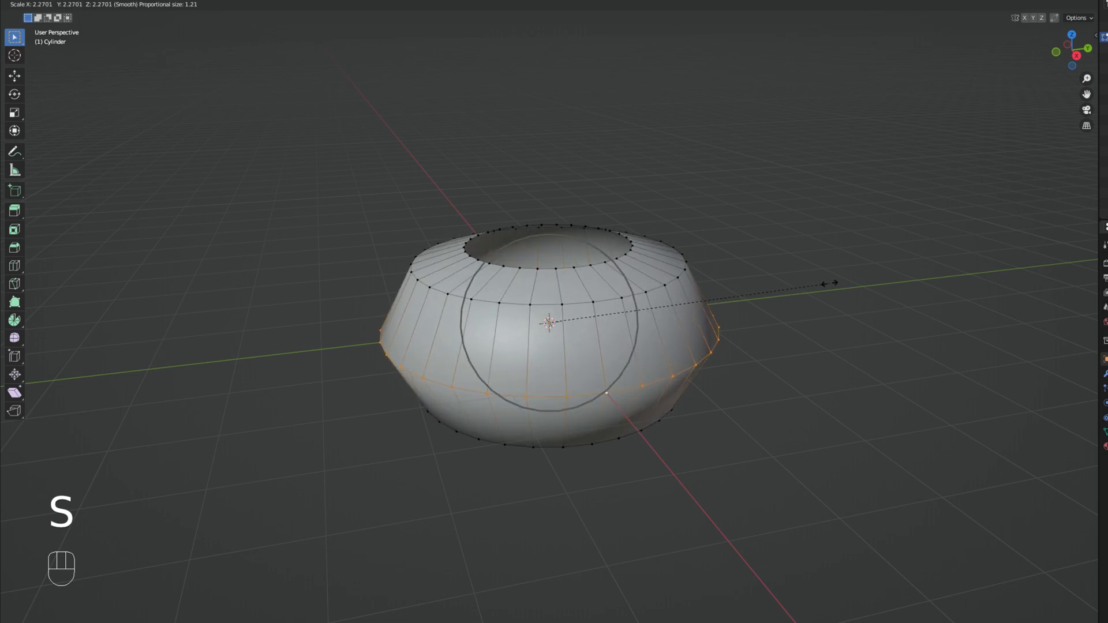
scroll(829, 283, "down", 3)
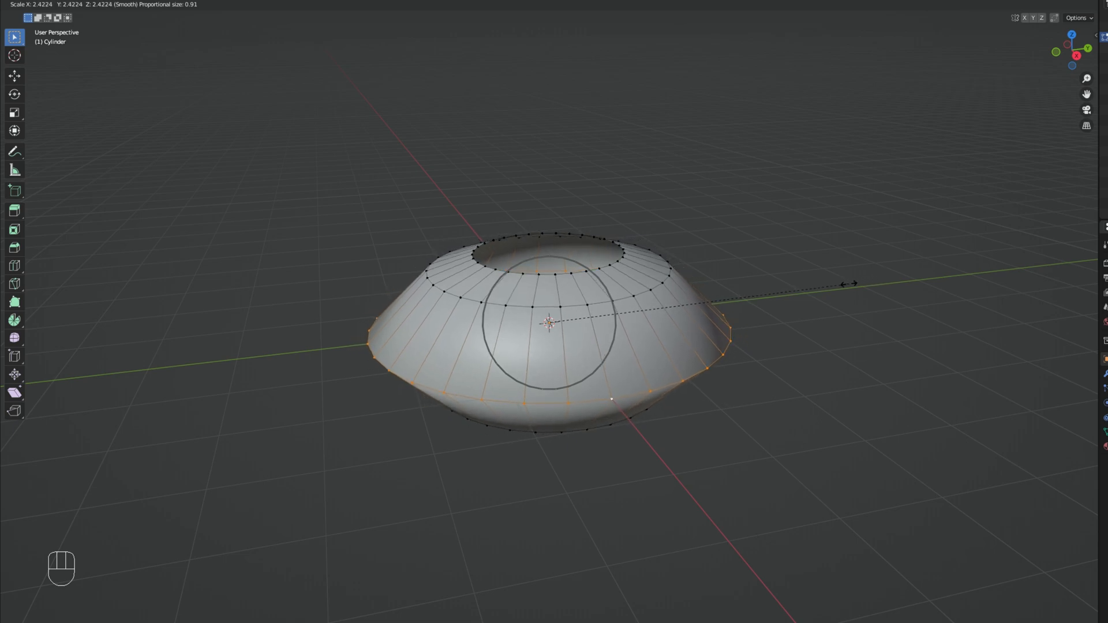
left_click(846, 285)
Select the whole mesh and scale it down on Z into a squat ring
middle_click_drag(779, 309, 775, 281)
key("a")
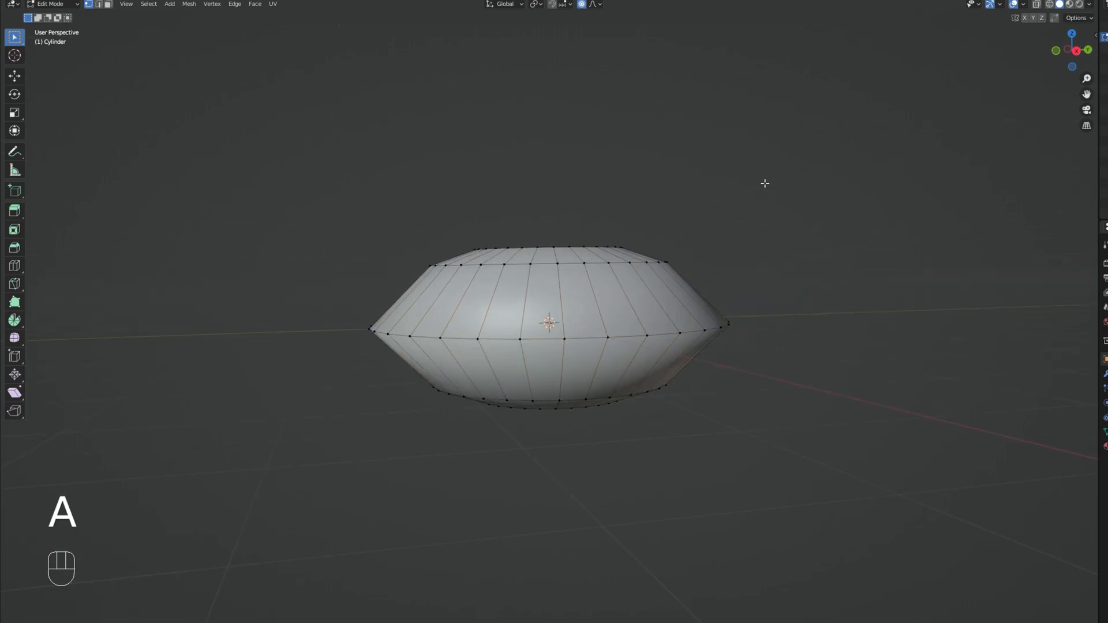
key("a")
middle_click_drag(764, 165, 766, 189)
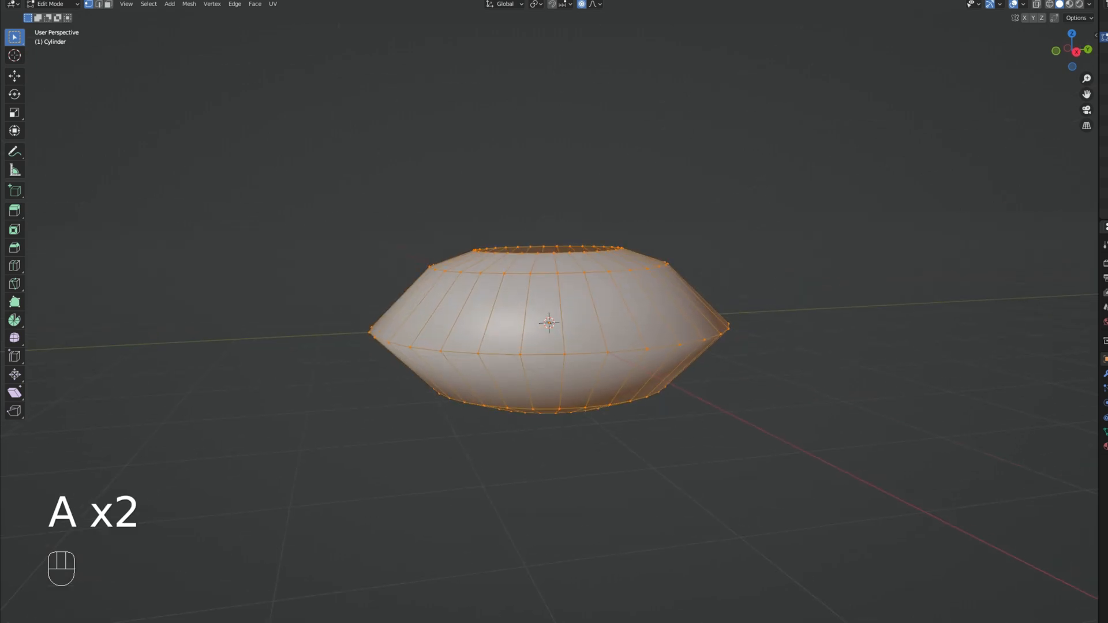
key("s")
key("z")
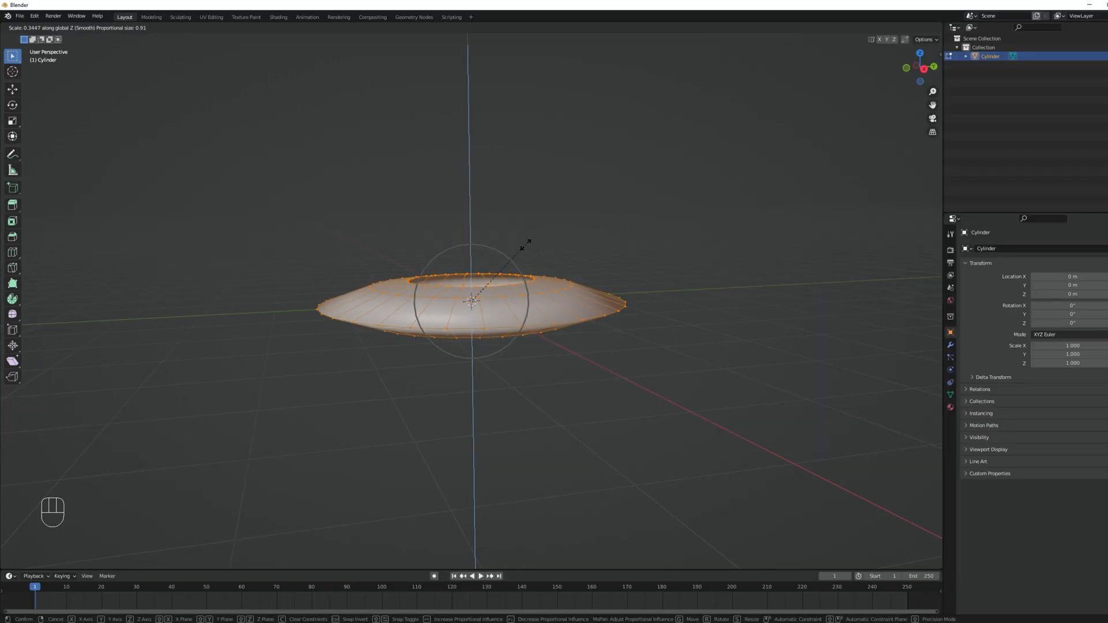
left_click(524, 245)
Export the ring as Slash02 FBX into the project's Models folder and switch to Unity
middle_click_drag(563, 260, 589, 287)
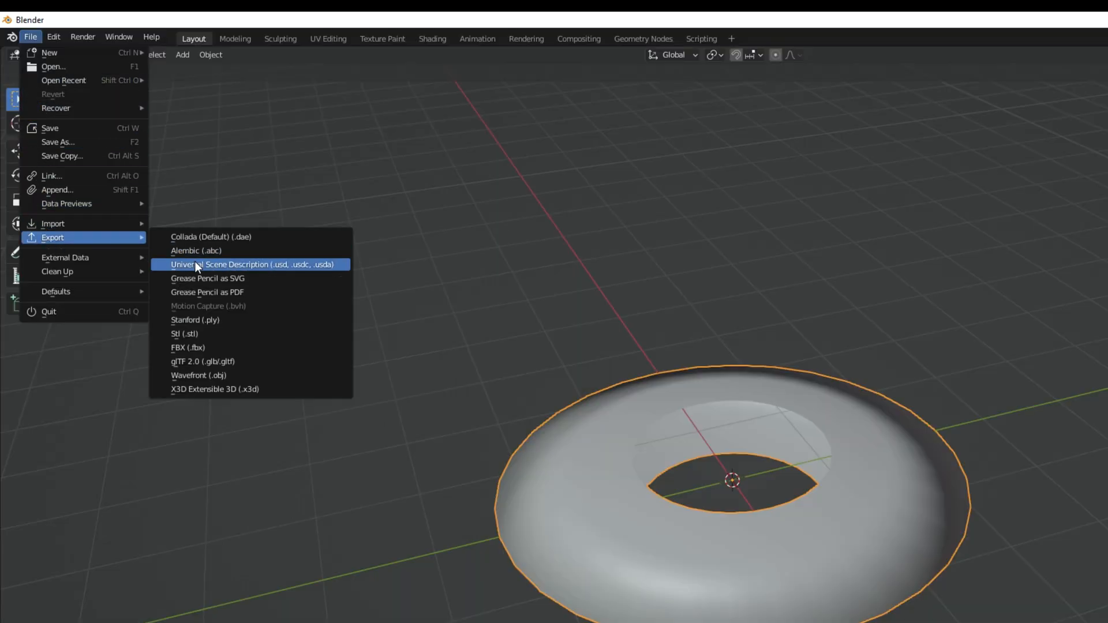
left_click(220, 348)
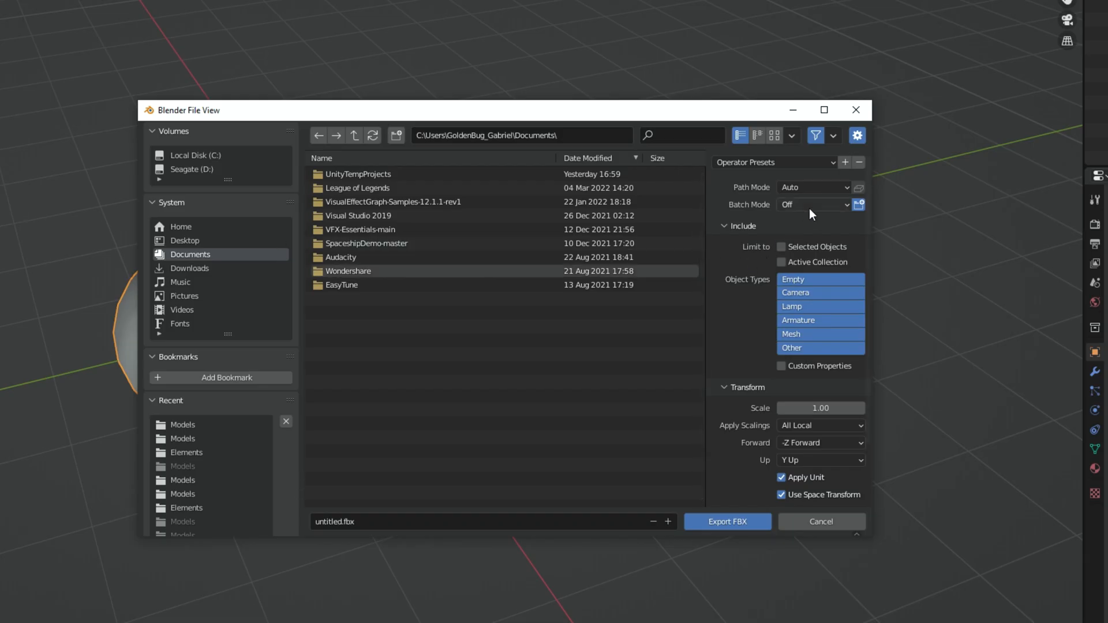
double_click(378, 174)
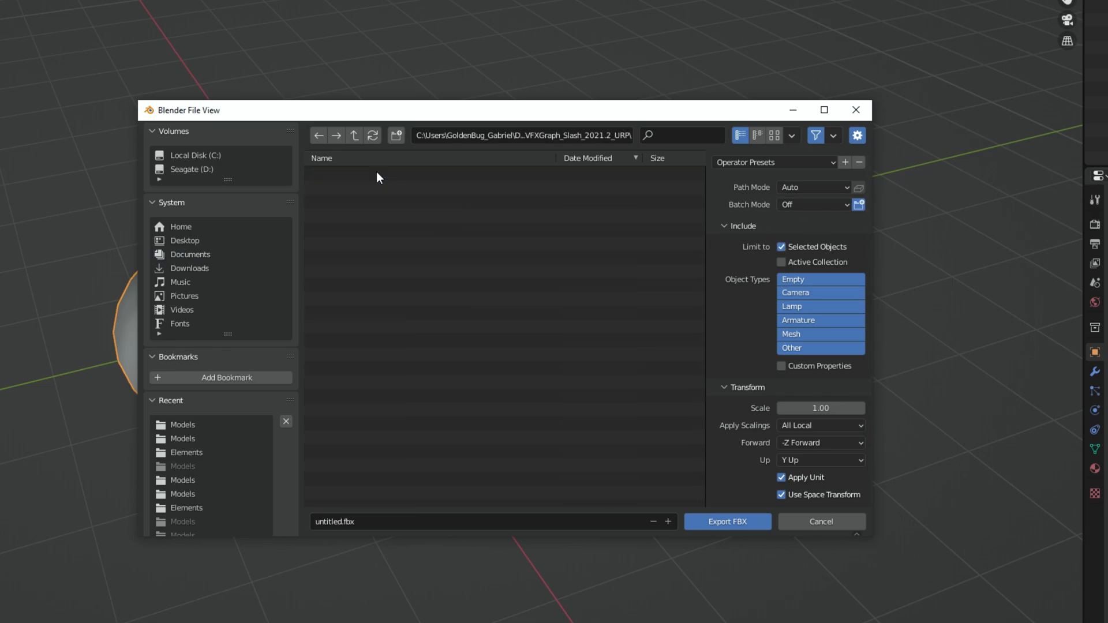
double_click(357, 189)
double_click(365, 191)
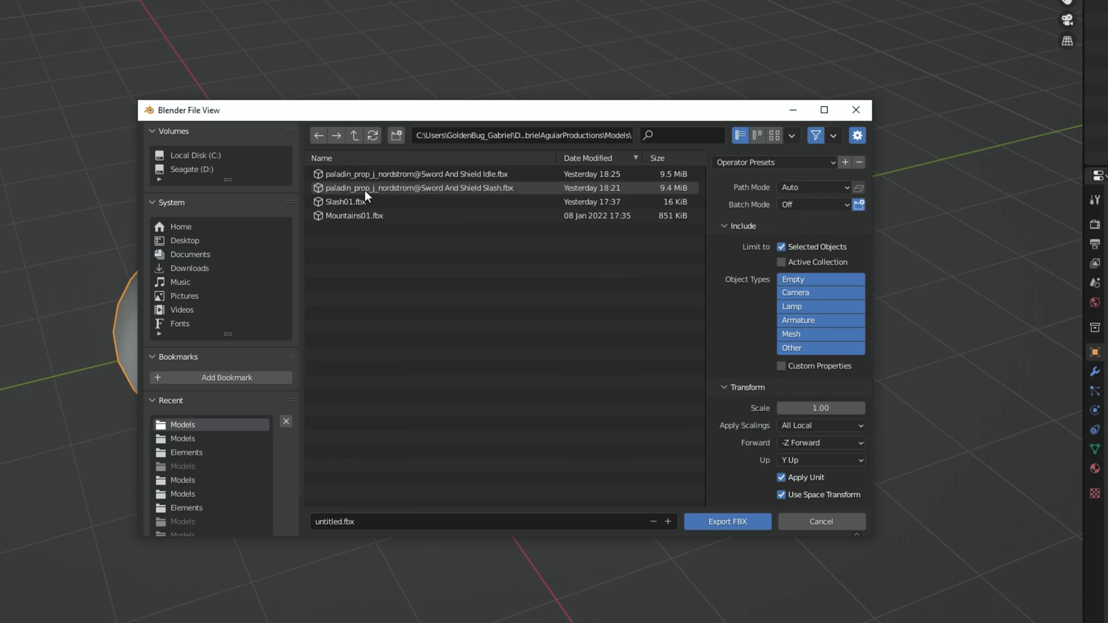
double_click(373, 518)
type("Slash02")
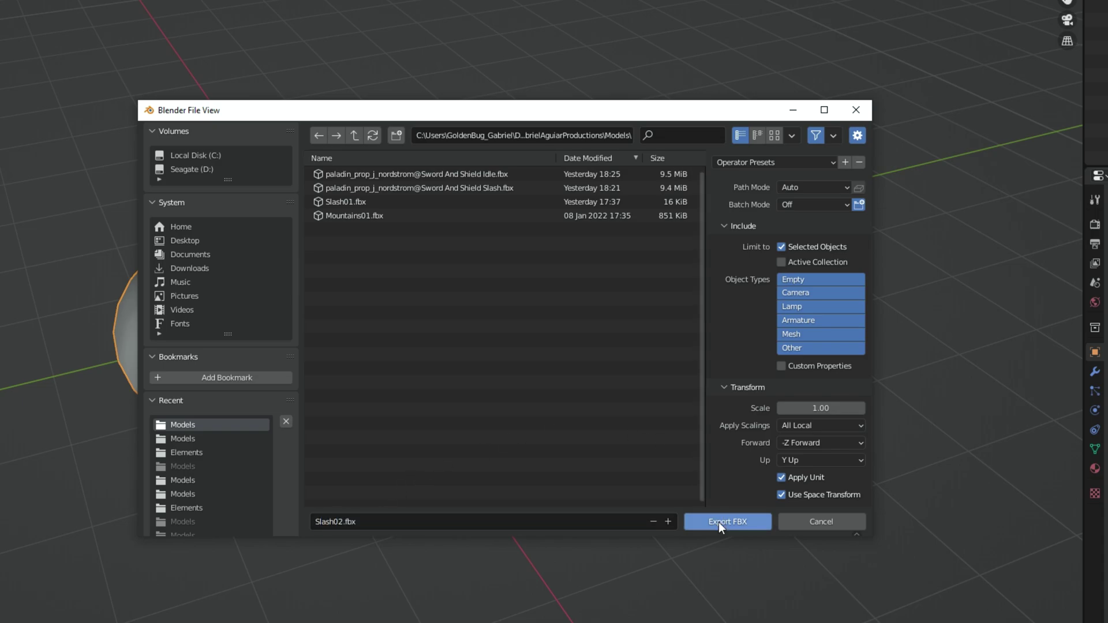
left_click(719, 522)
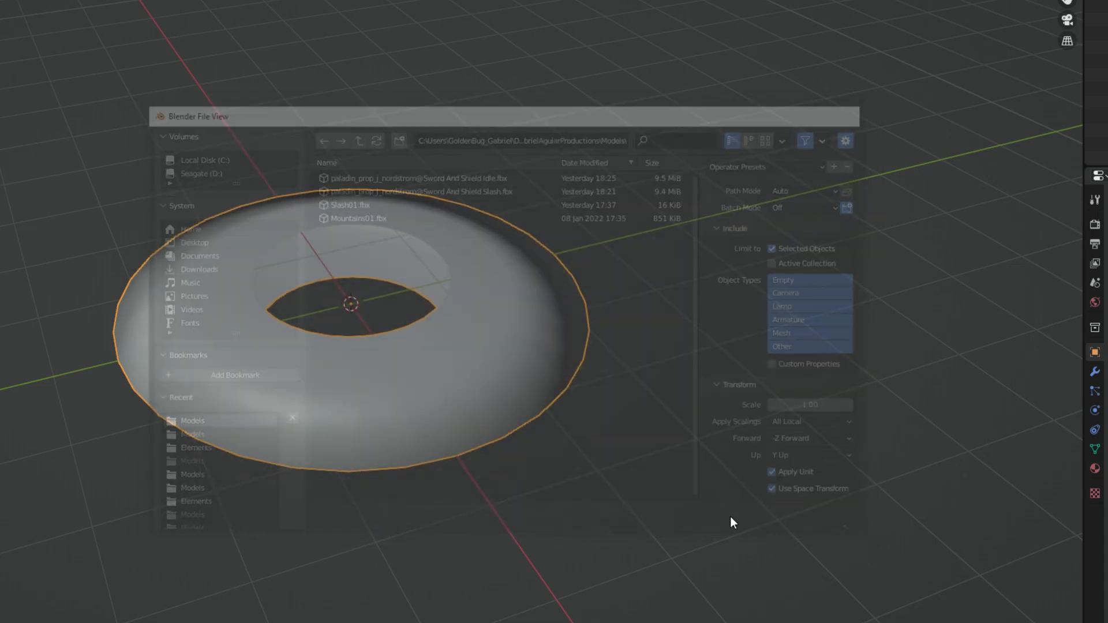
key("alt+Tab")
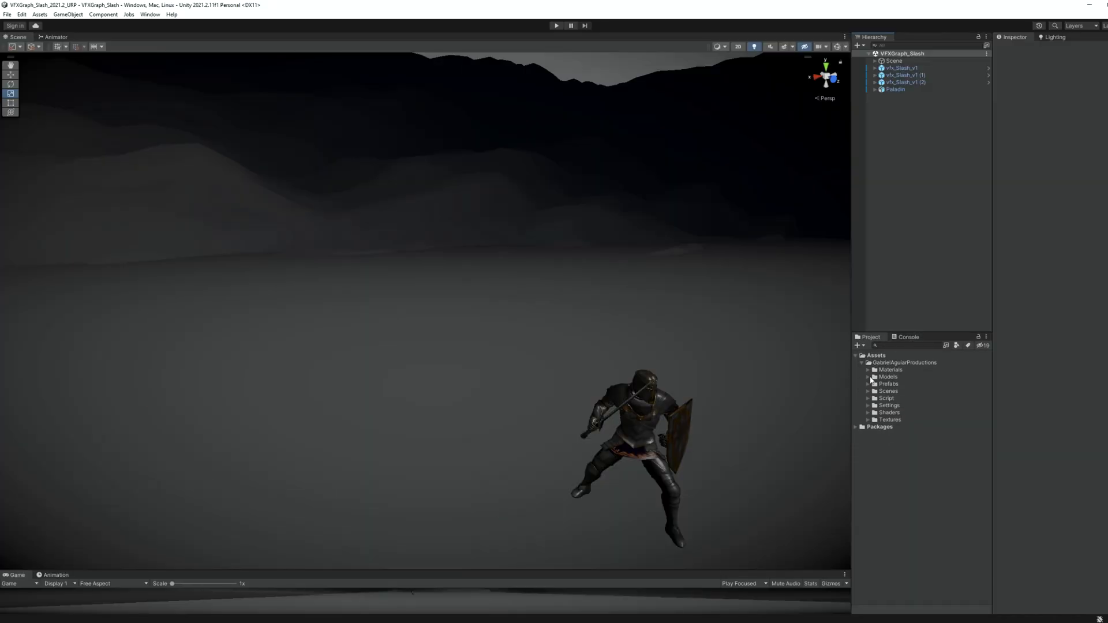
Check the imported Slash02 model, then create an empty object named vfx_Slash_tut
left_click(868, 375)
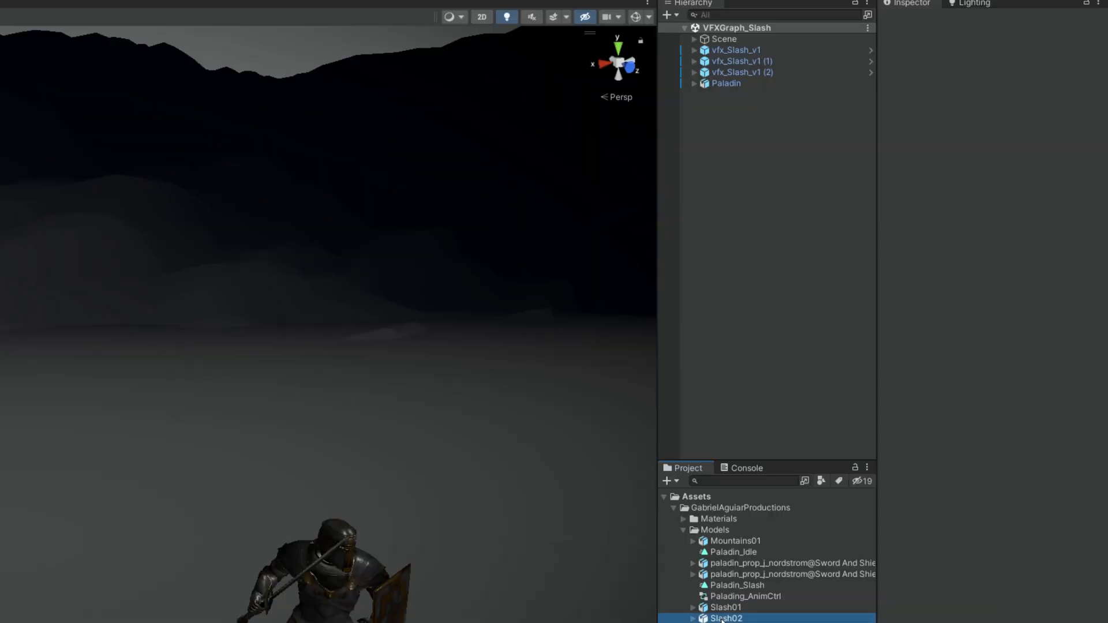
left_click(939, 56)
type("100")
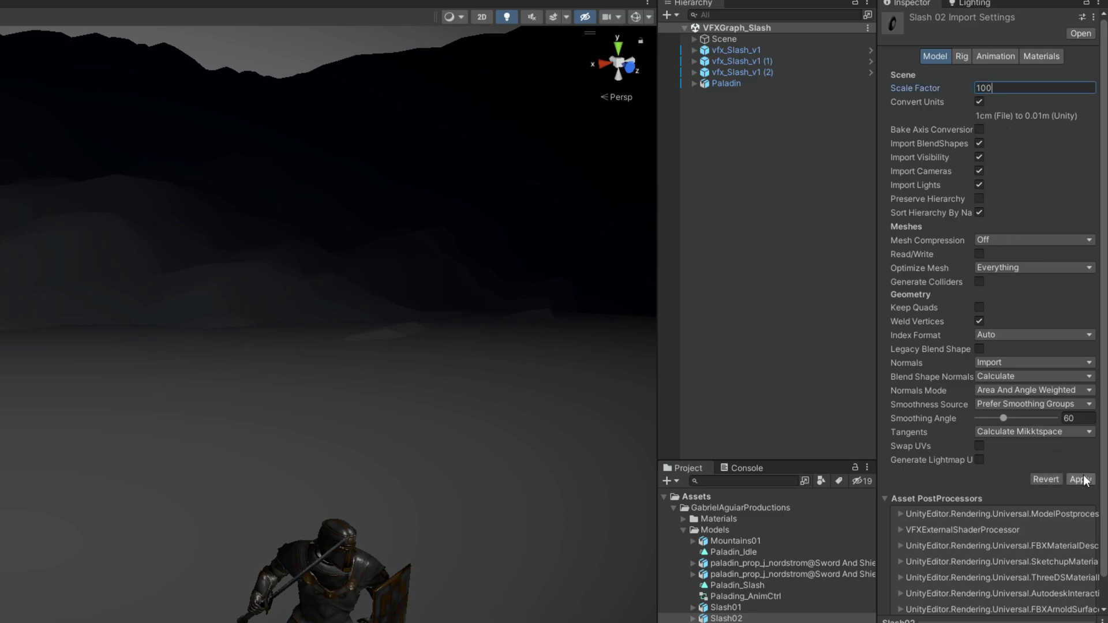
left_click(739, 199)
right_click(729, 157)
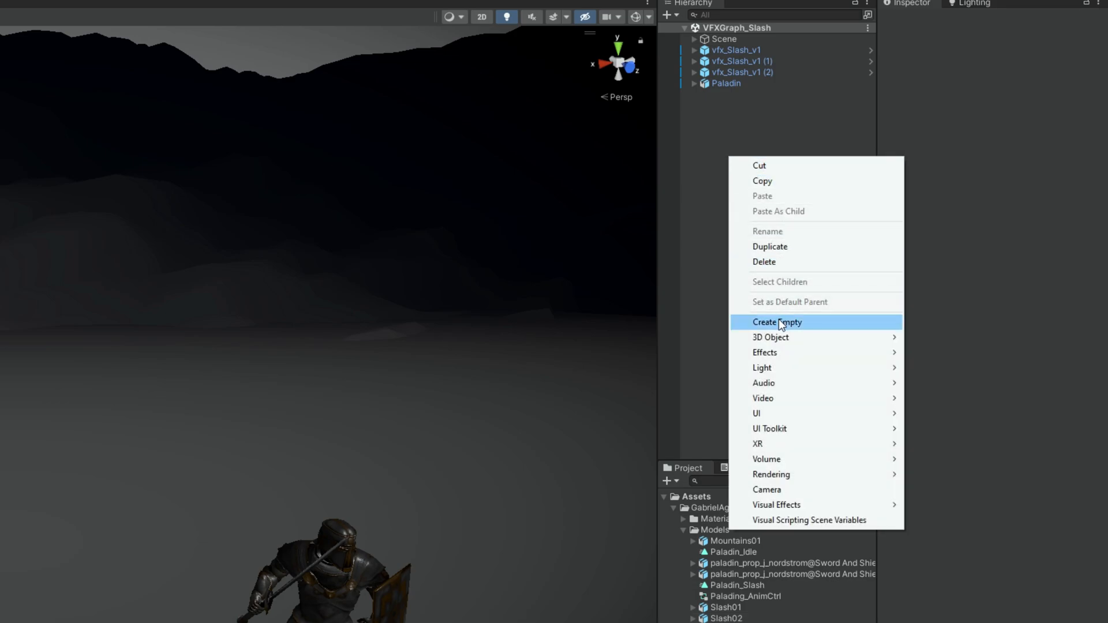
left_click(827, 321)
type("vfx_S")
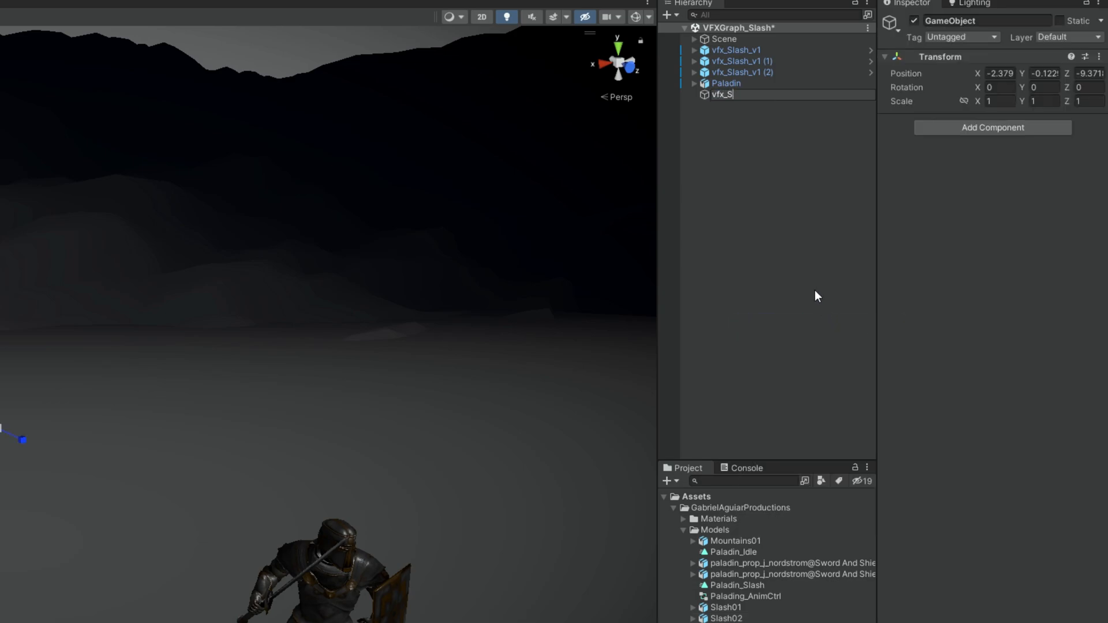
type("lash_tut")
key("Return")
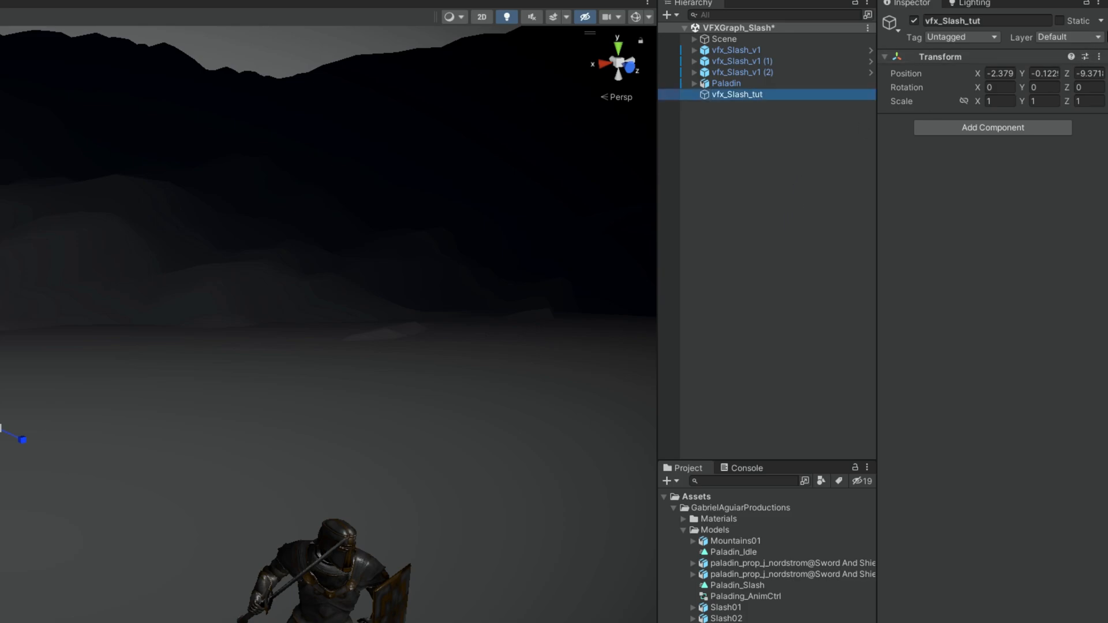
Reset vfx_Slash_tut's transform and move it beside the knight
left_click(1100, 58)
left_click(986, 72)
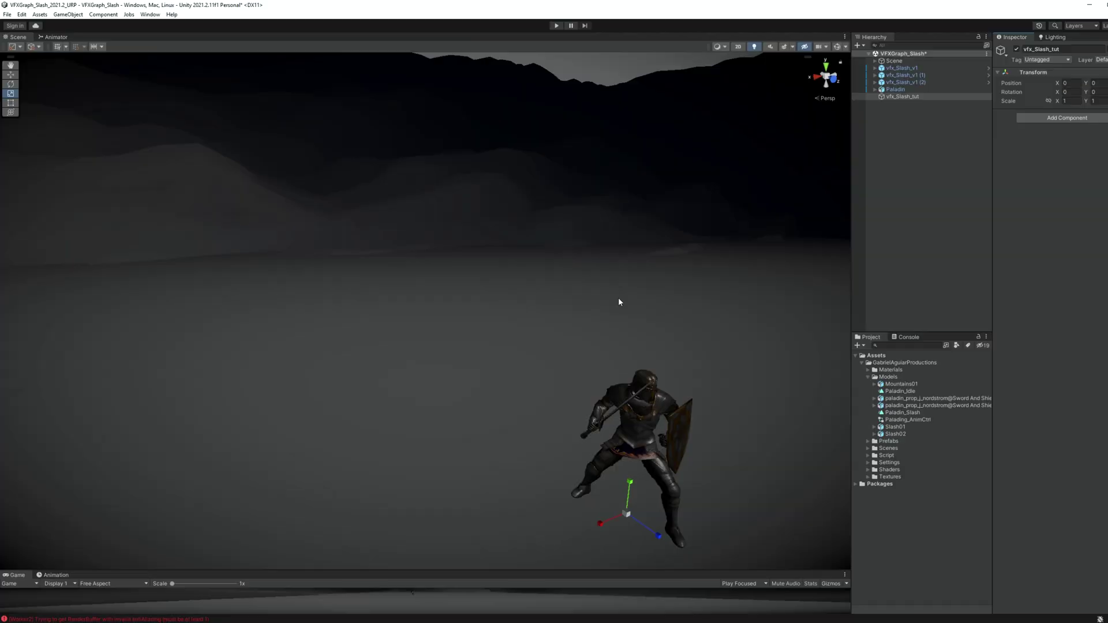
scroll(618, 297, "down", 4)
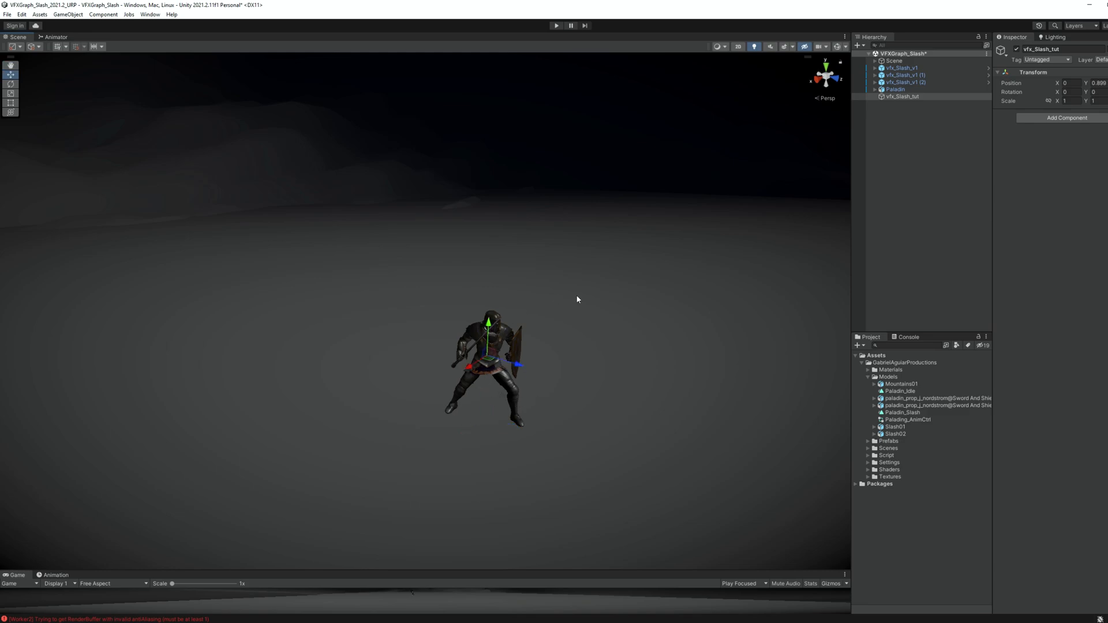
scroll(576, 295, "up", 4)
left_click_drag(484, 248, 608, 264)
right_click_drag(630, 258, 649, 284)
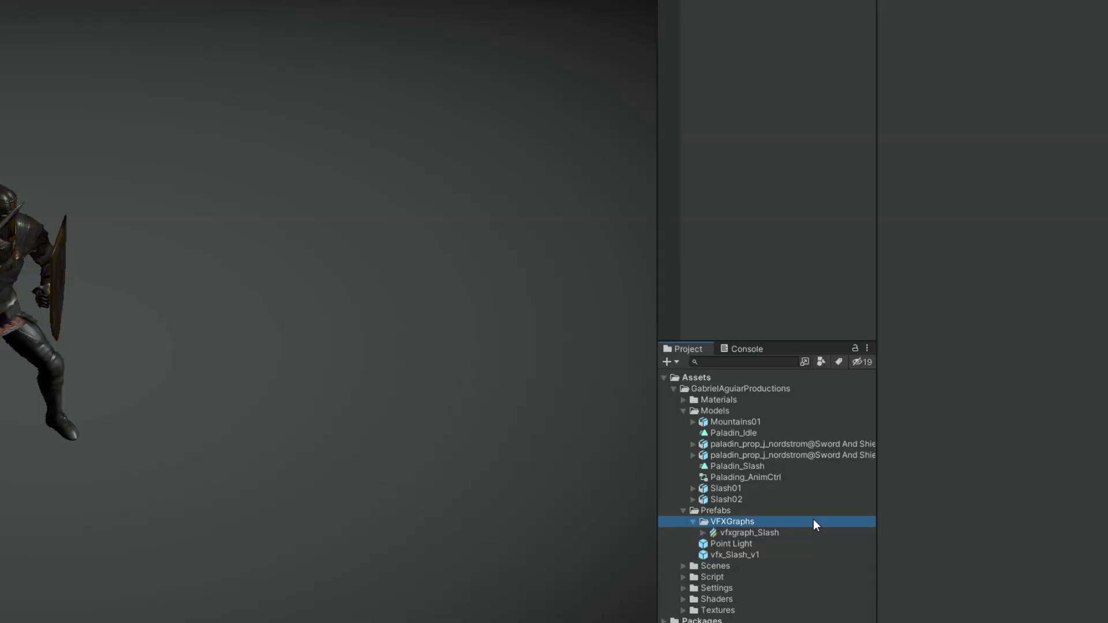
Create vfxgraph_SlashTut in VFXGraphs, parent it under vfx_Slash_tut and open it for editing
right_click(813, 519)
mouse_move(918, 146)
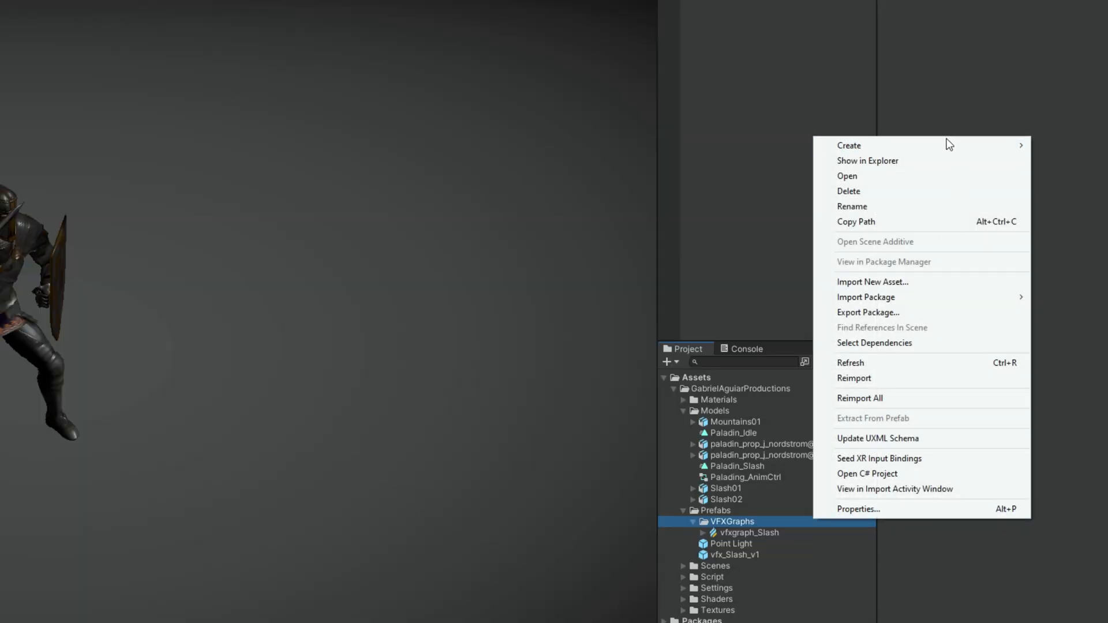
mouse_move(690, 581)
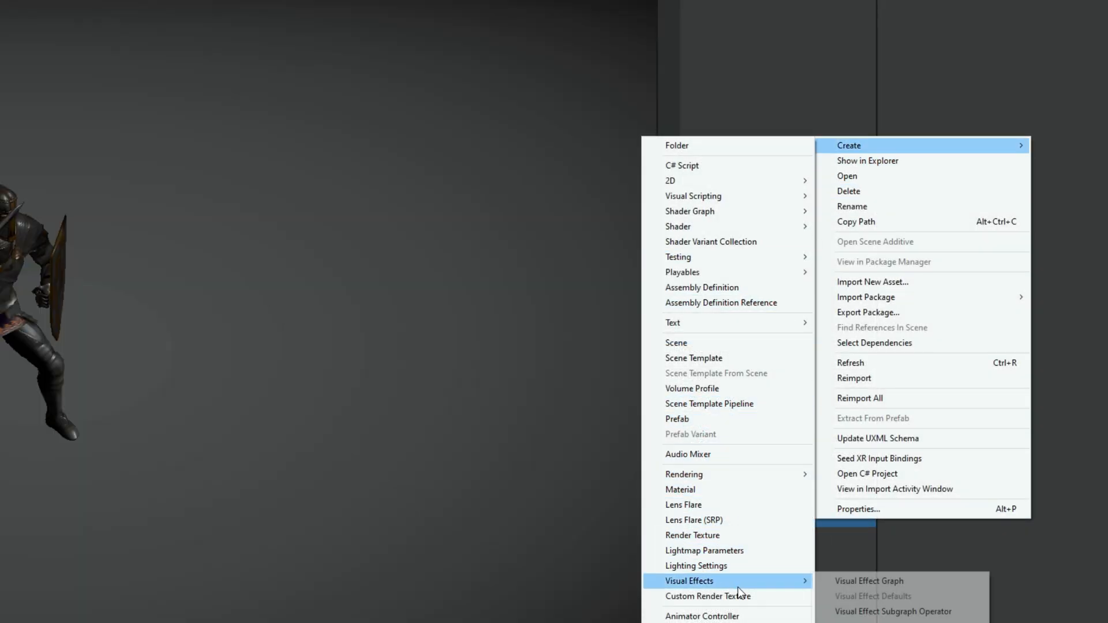
left_click(838, 583)
type("vfxgraph_SlashTut")
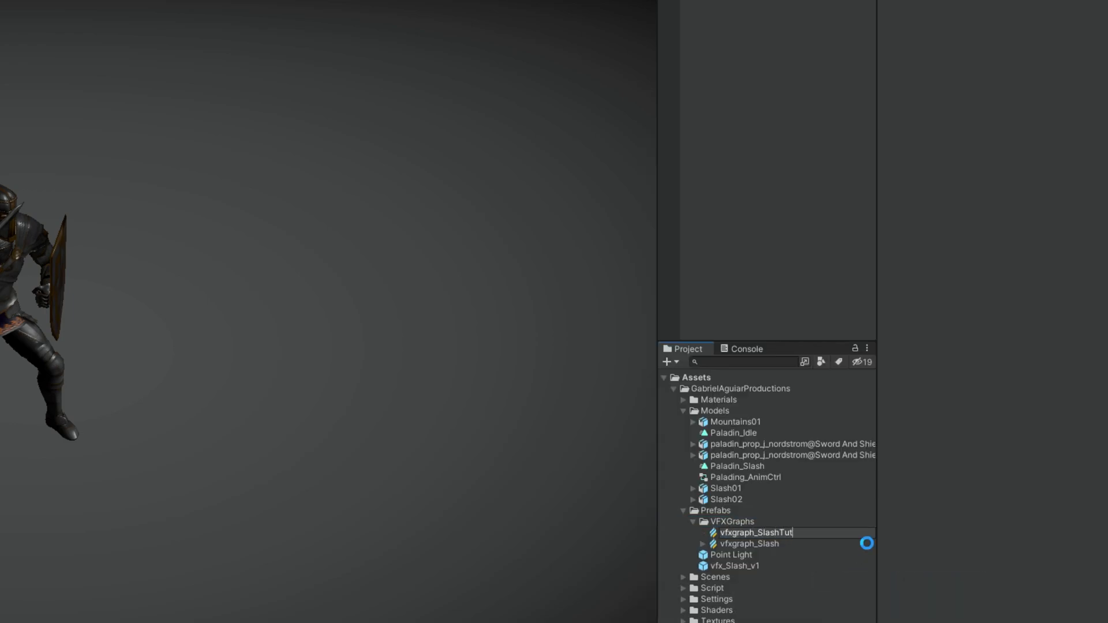
key("Return")
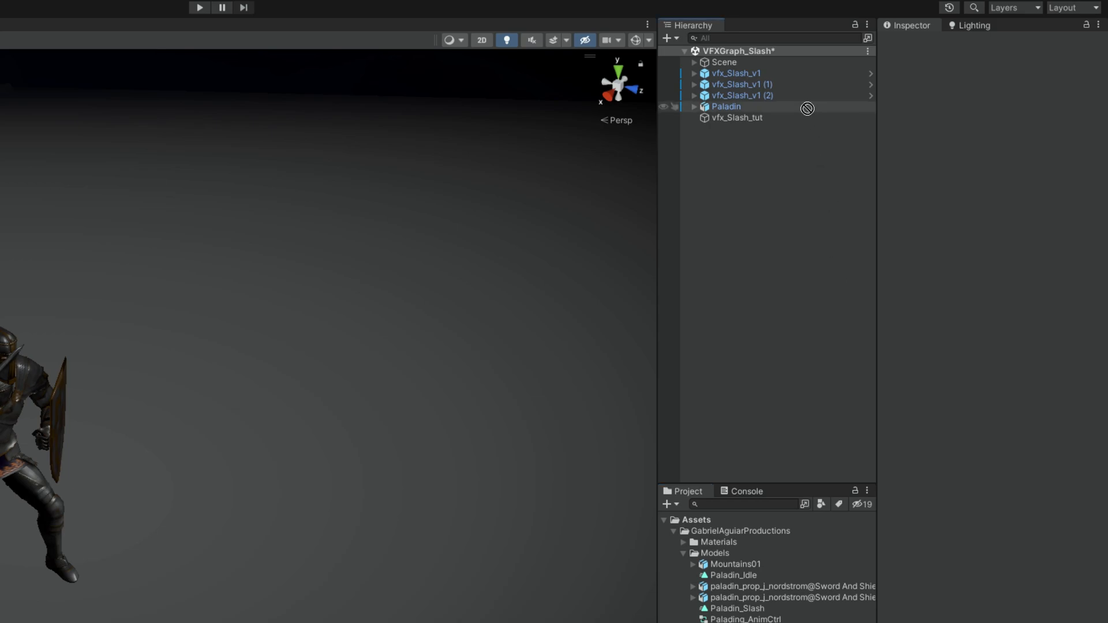
left_click_drag(866, 597, 742, 117)
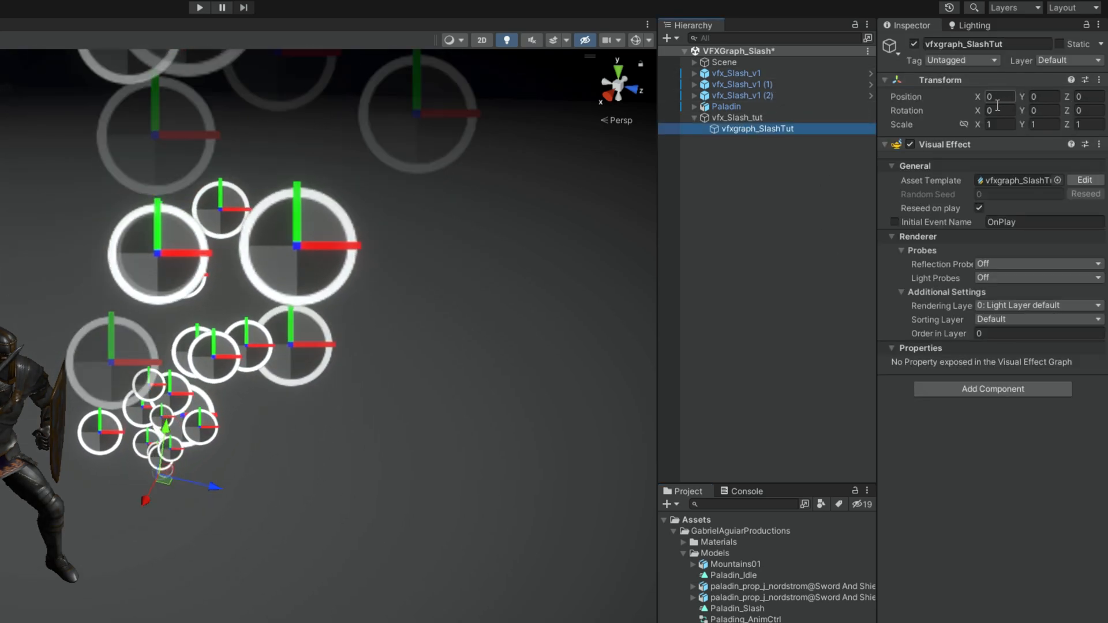
left_click(1086, 180)
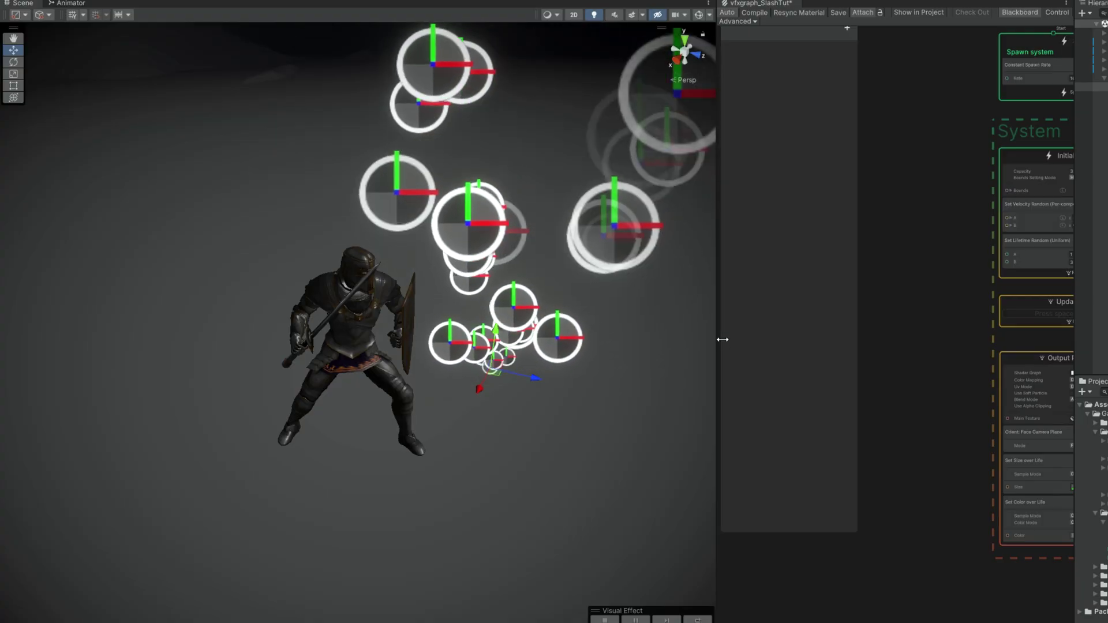
Add an Output Particle Mesh node rendering the SlashMesh02 mesh
left_click_drag(722, 337, 505, 337)
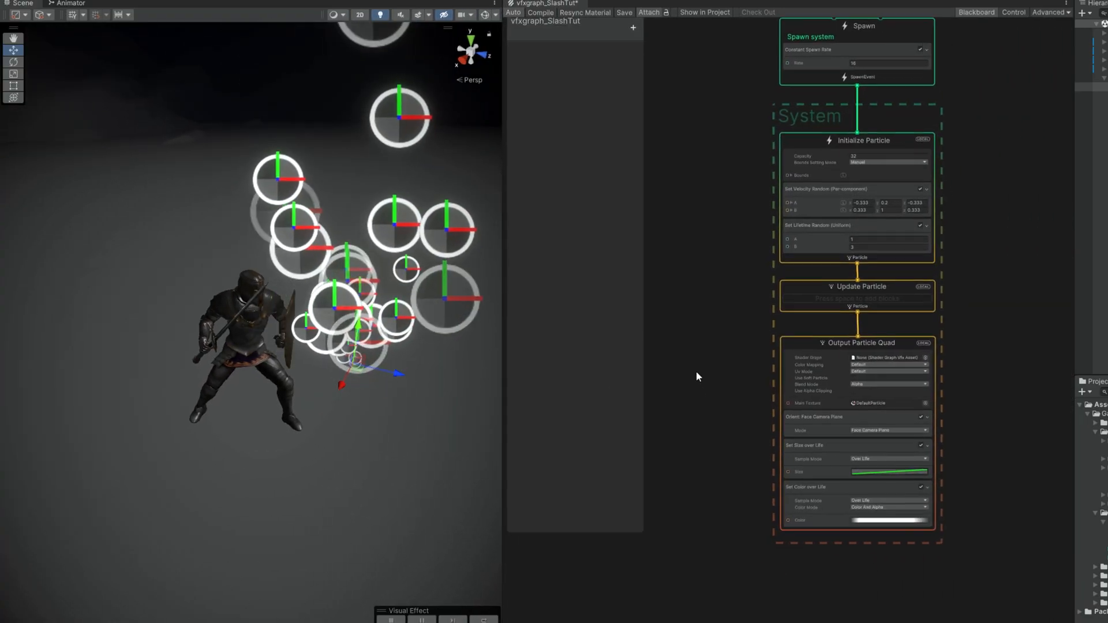
scroll(779, 347, "up", 2)
key("space")
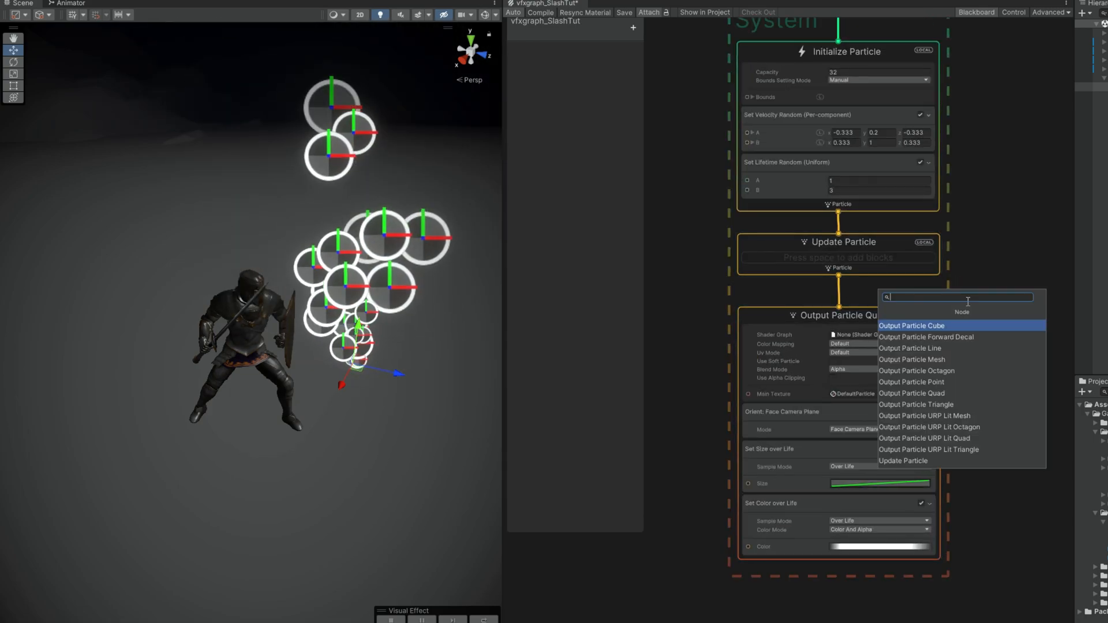
type("mesh")
left_click(934, 332)
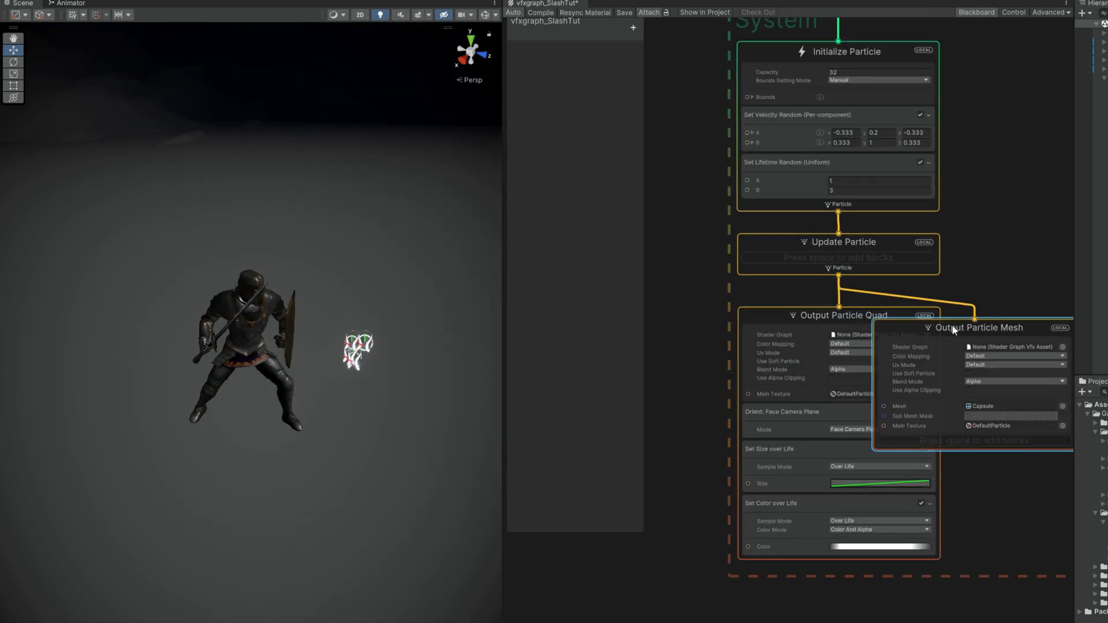
middle_click_drag(960, 330, 865, 312)
scroll(905, 301, "up", 2)
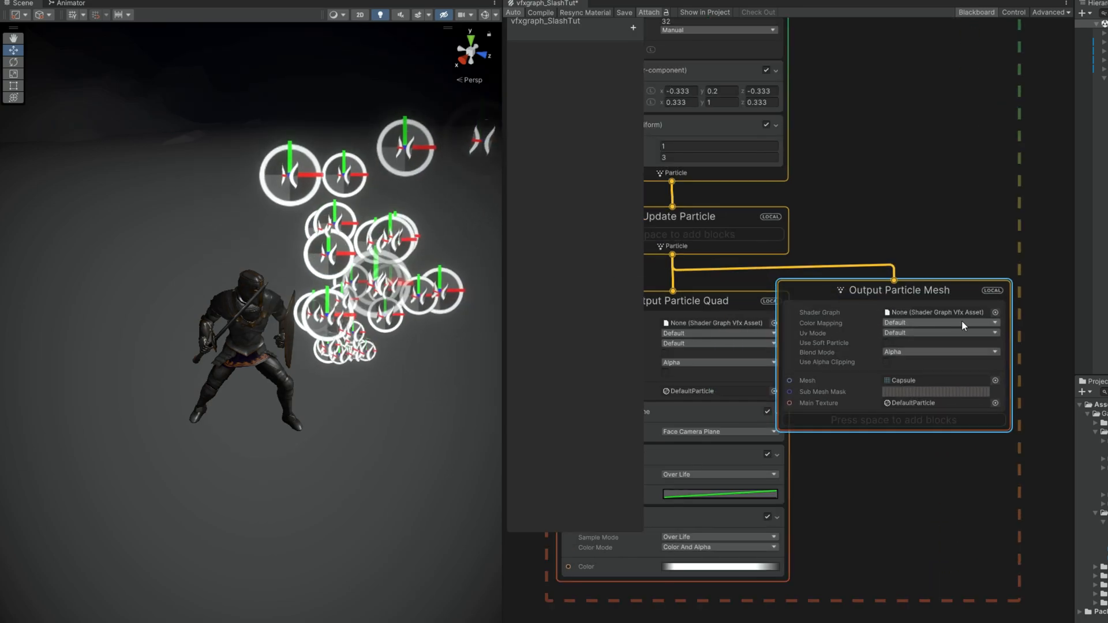
left_click(996, 380)
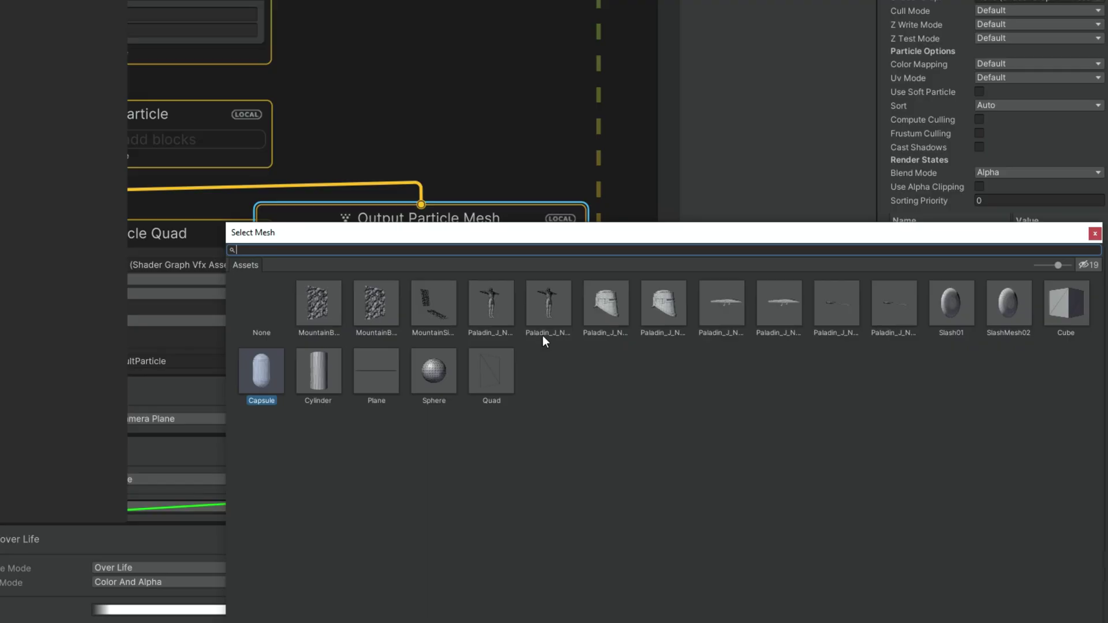
left_click(1009, 310)
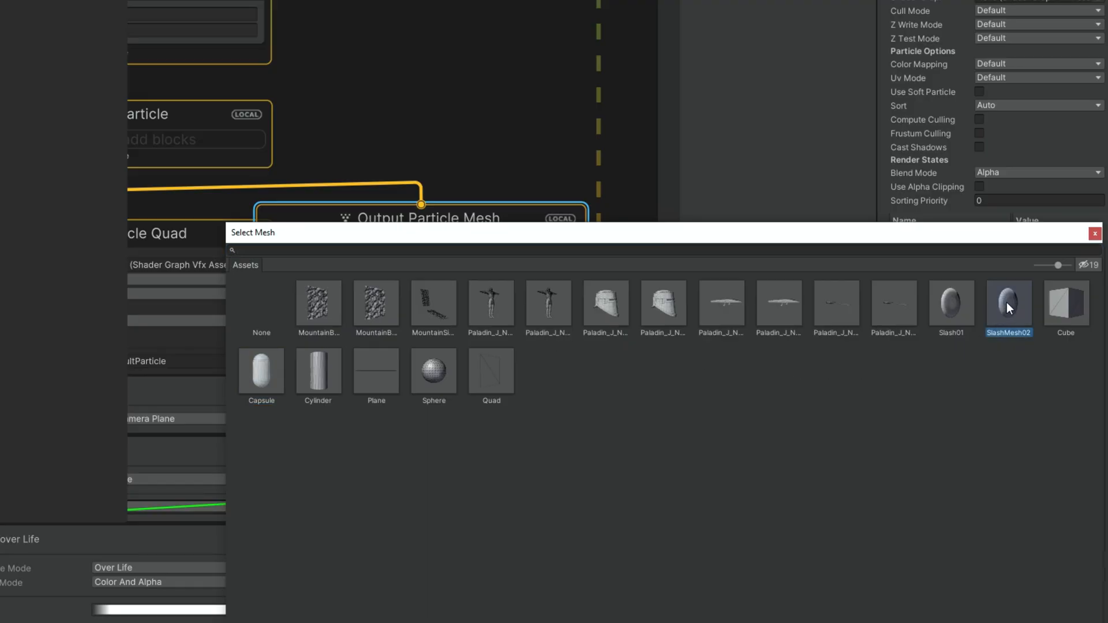
double_click(1007, 302)
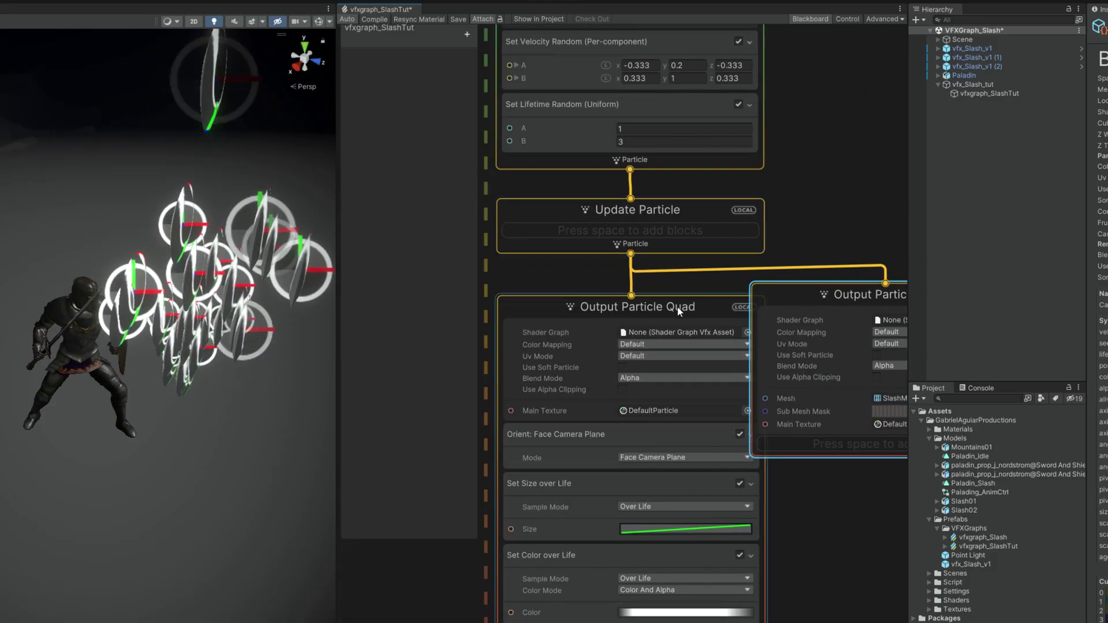
Delete the Output Particle Quad and line the mesh output up under Update Particle
left_click(678, 306)
key("Delete")
left_click_drag(780, 294, 528, 326)
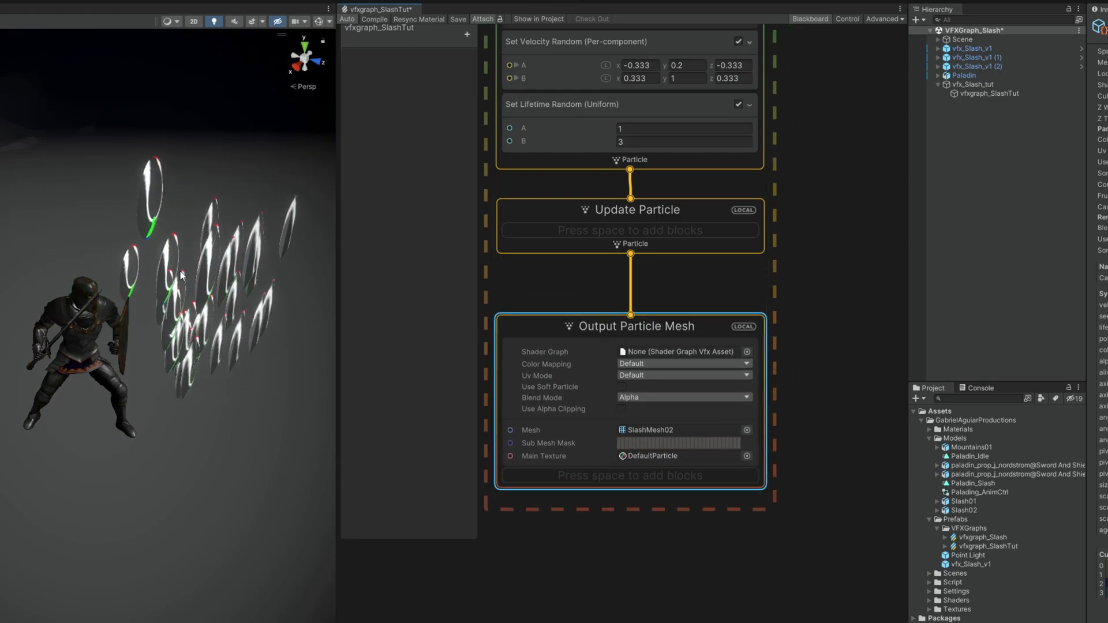
scroll(530, 191, "up", 4)
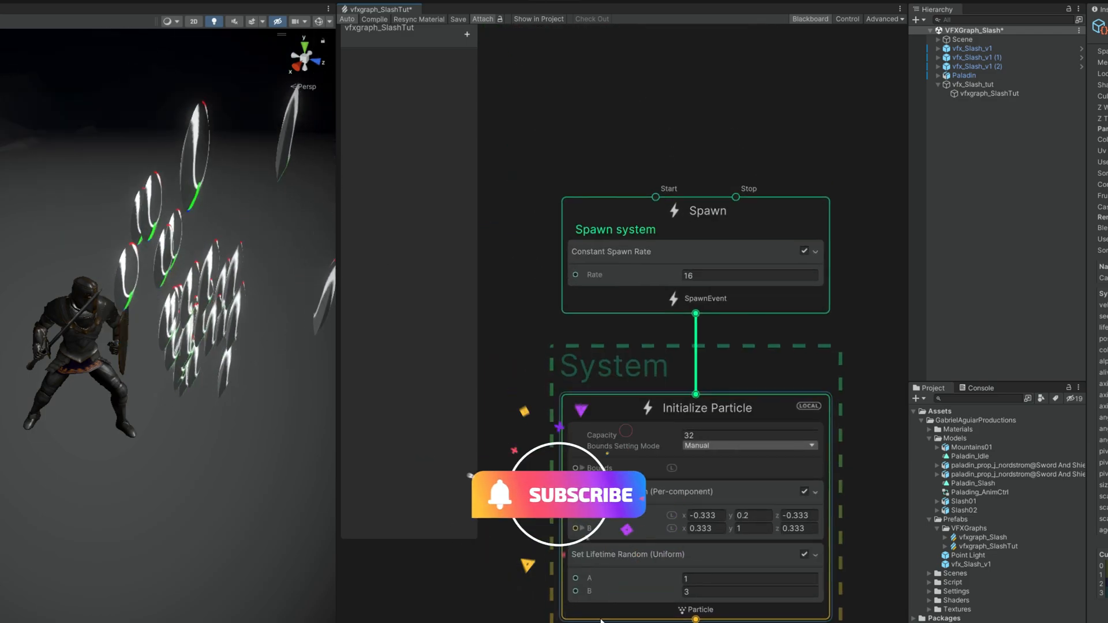
scroll(647, 348, "up", 2)
Replace the constant spawn rate with a single burst in the Spawn context
left_click(640, 208)
key("Delete")
key("space")
type("burst")
key("Return")
left_click(696, 270)
left_click_drag(606, 180, 606, 136)
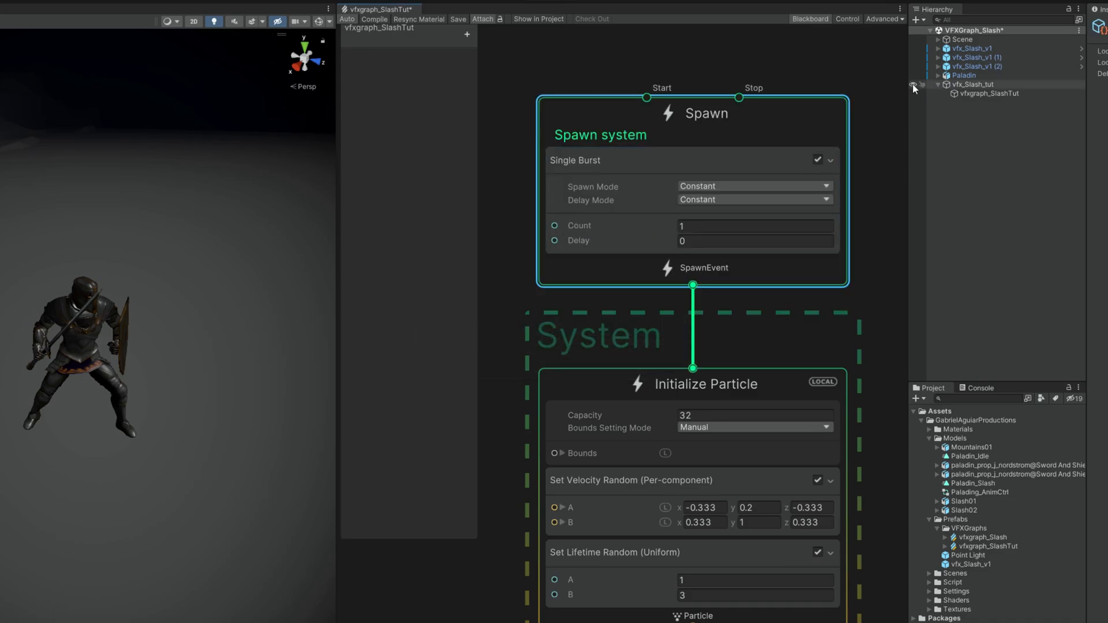
Remove the random velocity block from Initialize Particle
left_click(995, 94)
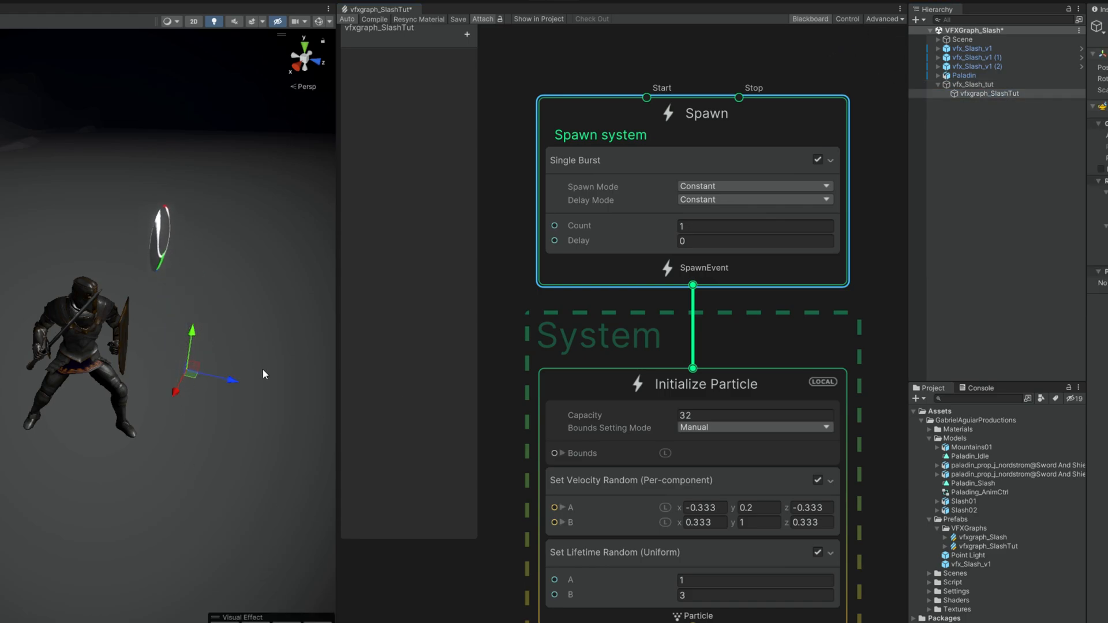
middle_click_drag(456, 602, 472, 450)
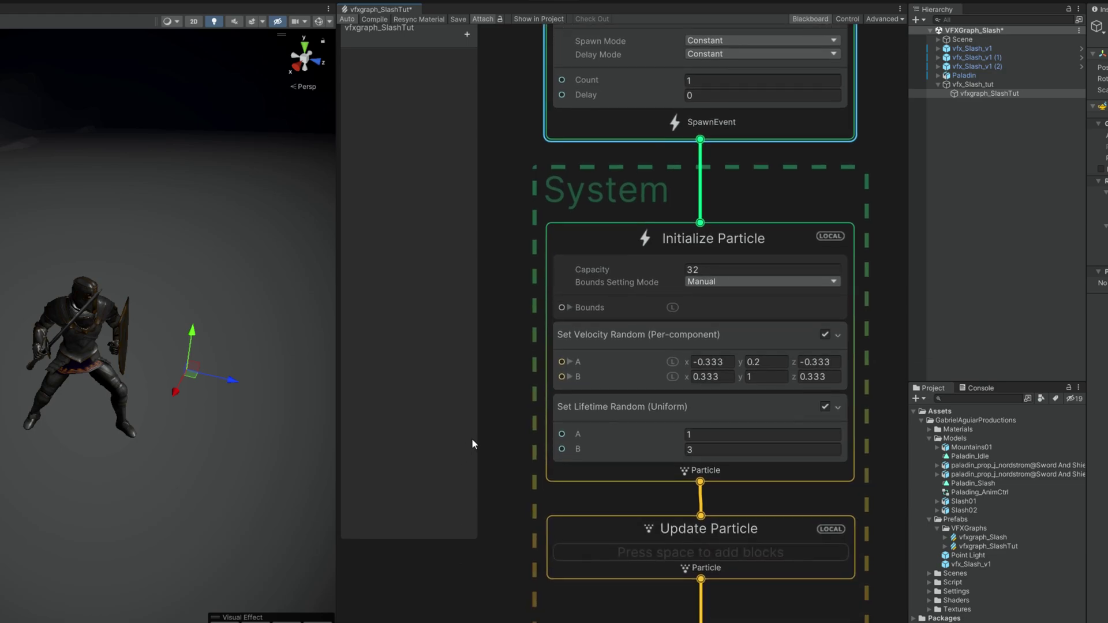
left_click(595, 360)
key("Delete")
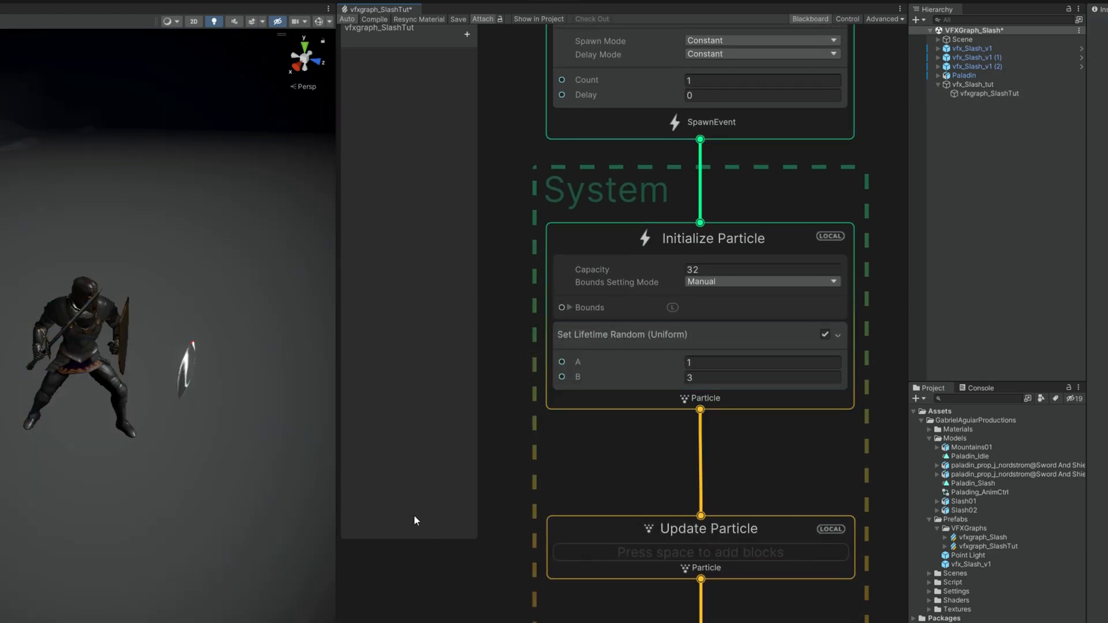
Turn off lifetime randomness and set a fixed particle lifetime of 0.3
left_click(636, 355)
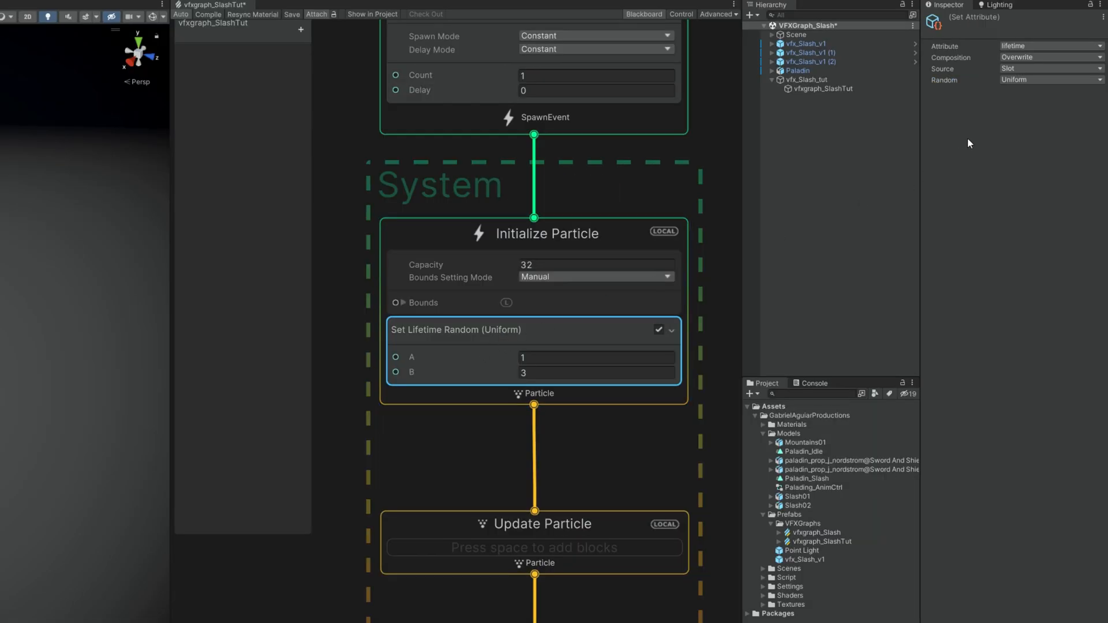
left_click(1050, 79)
left_click(1030, 91)
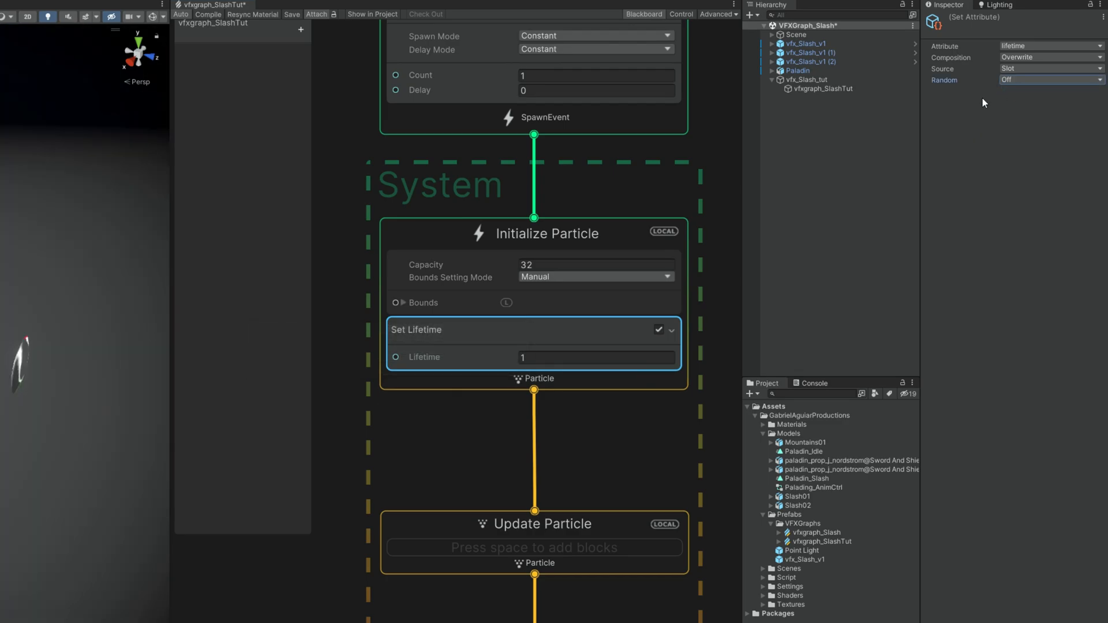
left_click(546, 357)
type(".3")
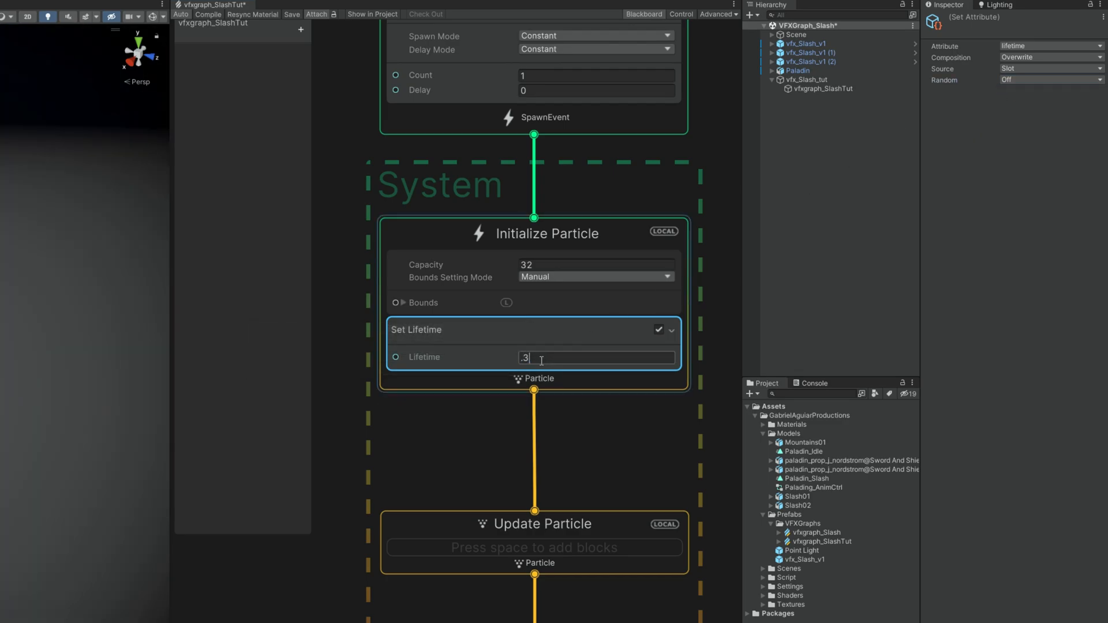
key("Return")
left_click(822, 88)
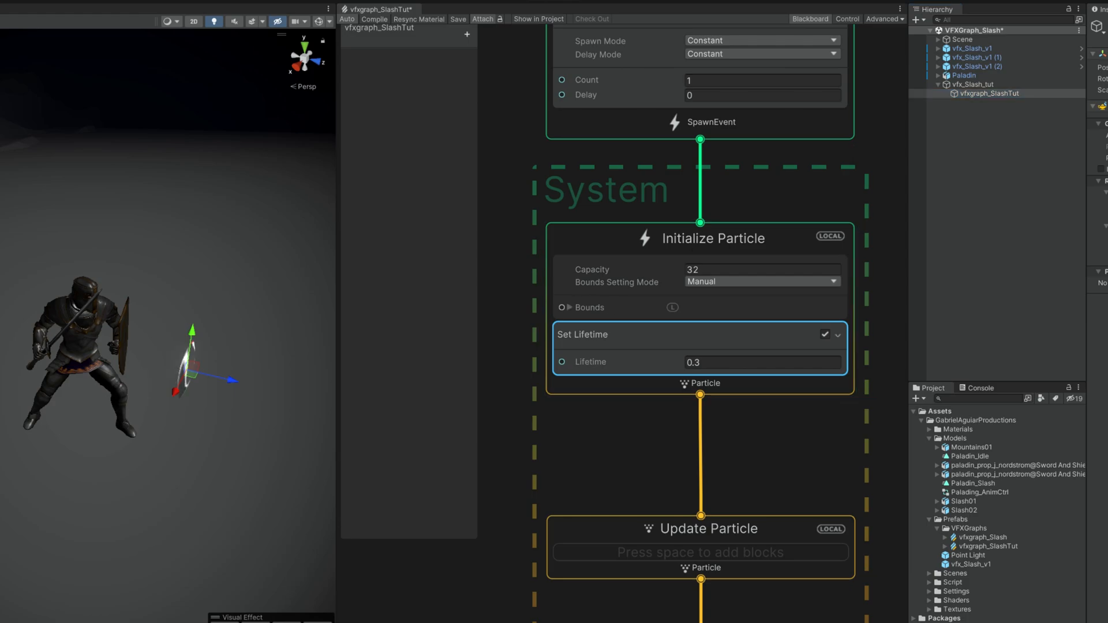
mouse_move(238, 443)
middle_mouse_down()
mouse_move(207, 432)
mouse_move(174, 364)
middle_mouse_up()
Add a Set Size block to the Output Particle Mesh context
middle_click_drag(520, 606, 520, 225)
left_click(610, 456)
key("space")
type("set si")
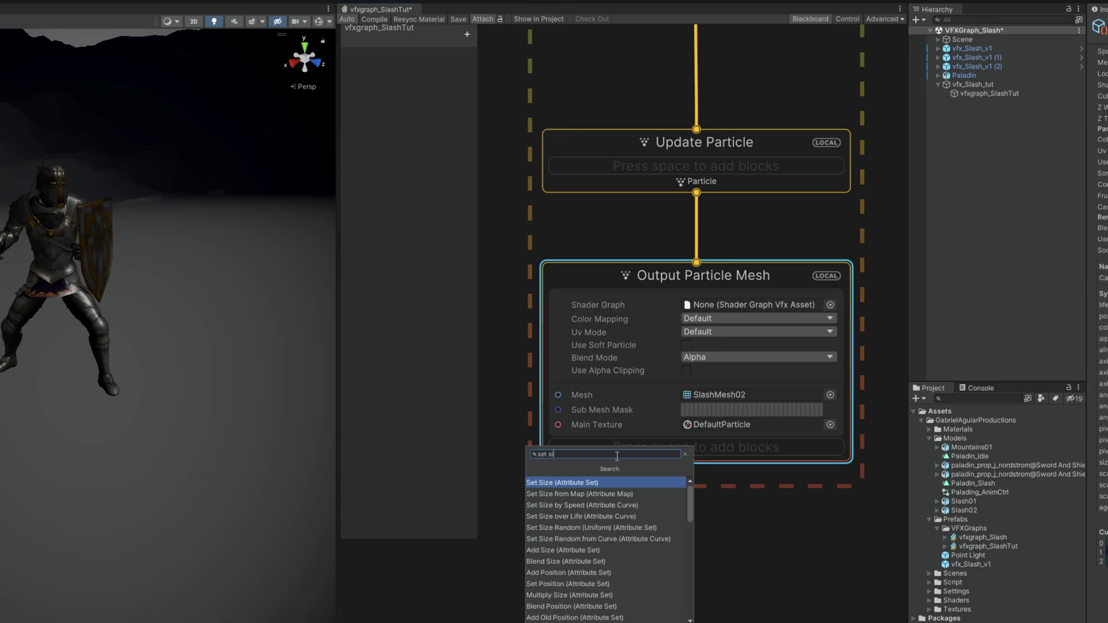
double_click(562, 504)
left_click(709, 481)
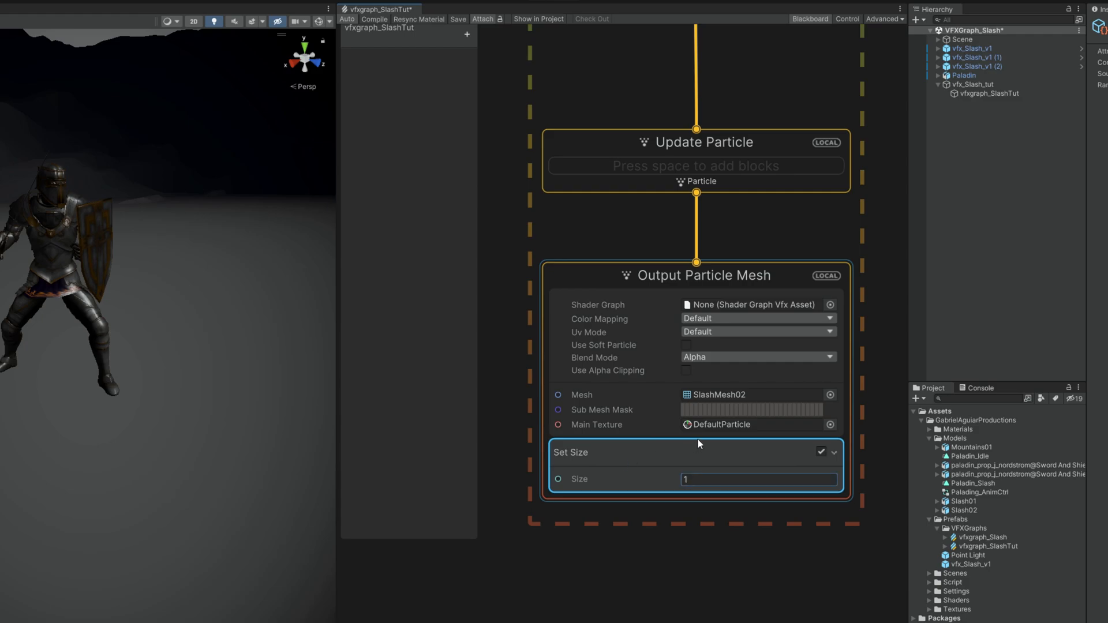
Assign the Default-Particle main texture and switch the output to additive blending
left_click(832, 425)
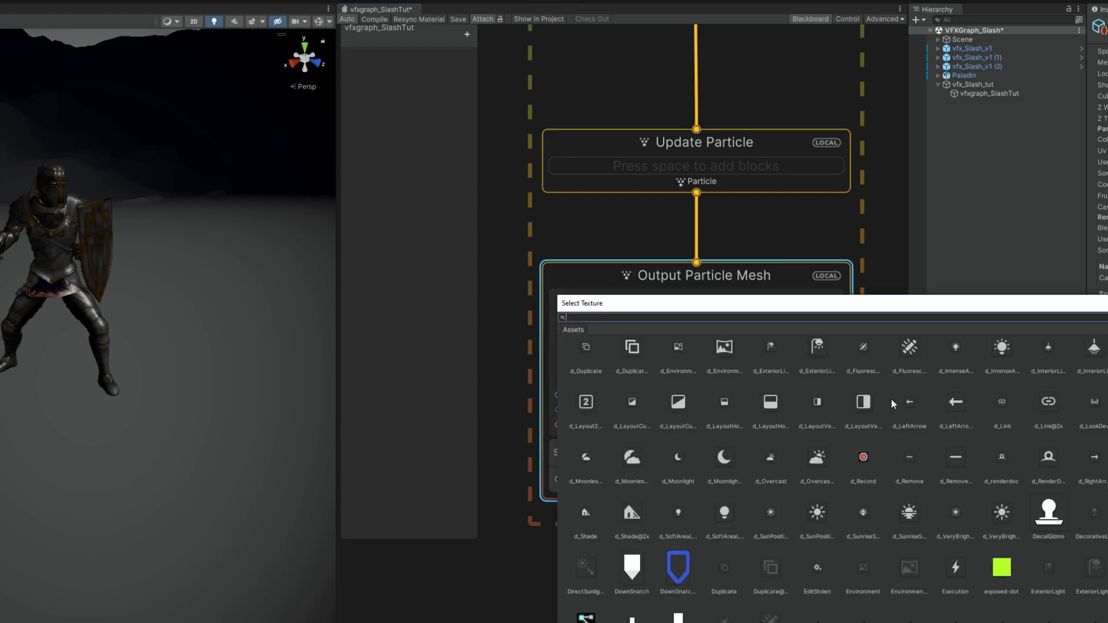
left_click(864, 367)
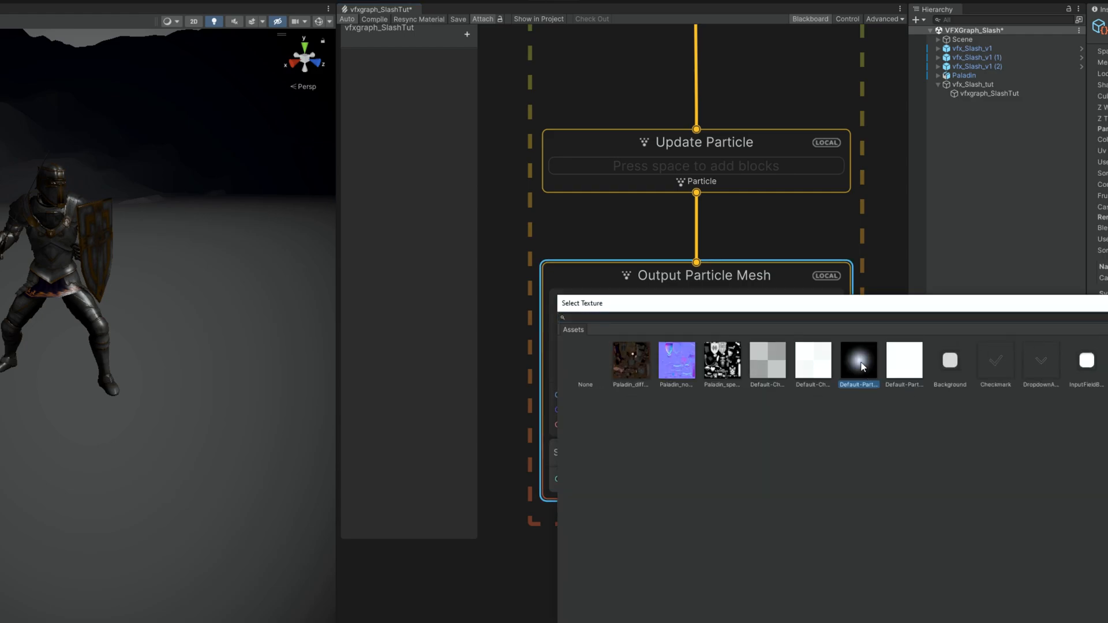
double_click(862, 366)
left_click(810, 356)
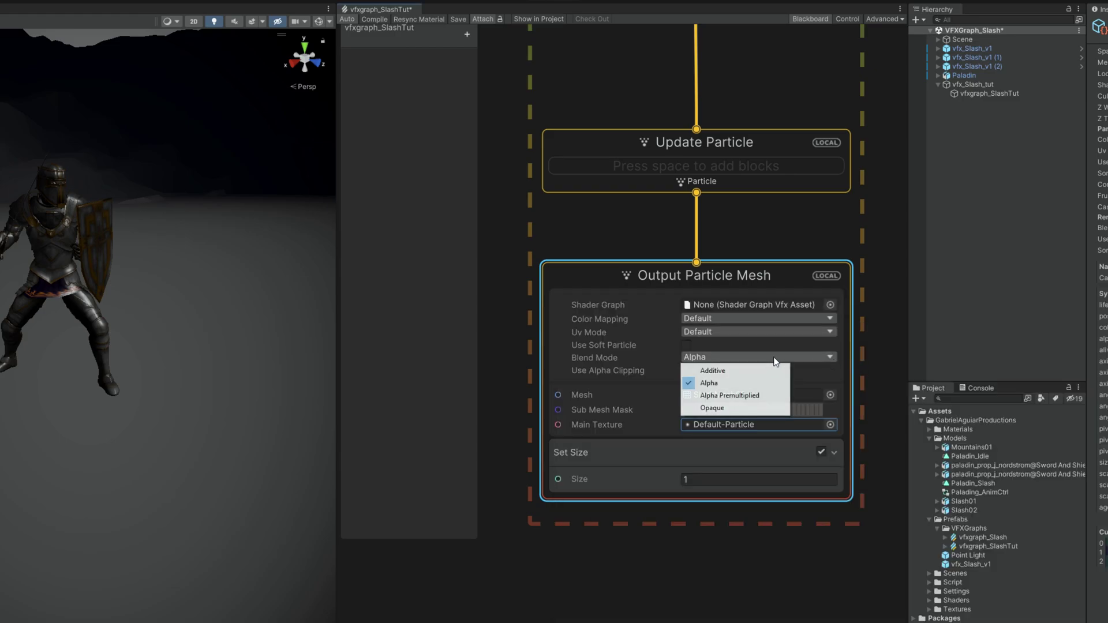
left_click(739, 372)
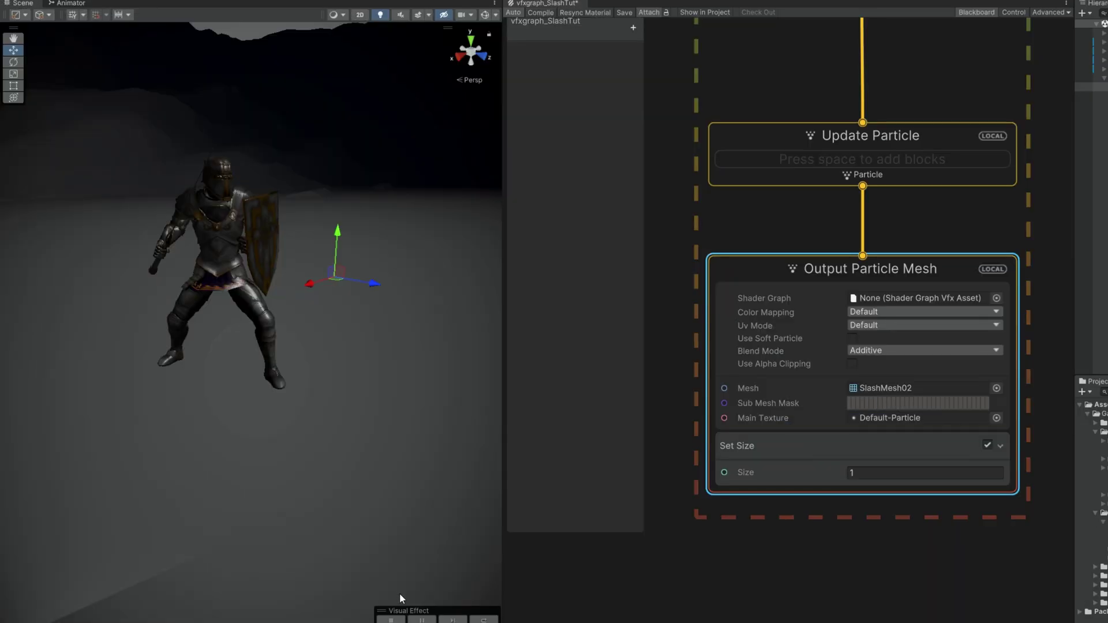
scroll(400, 598, "down", 3)
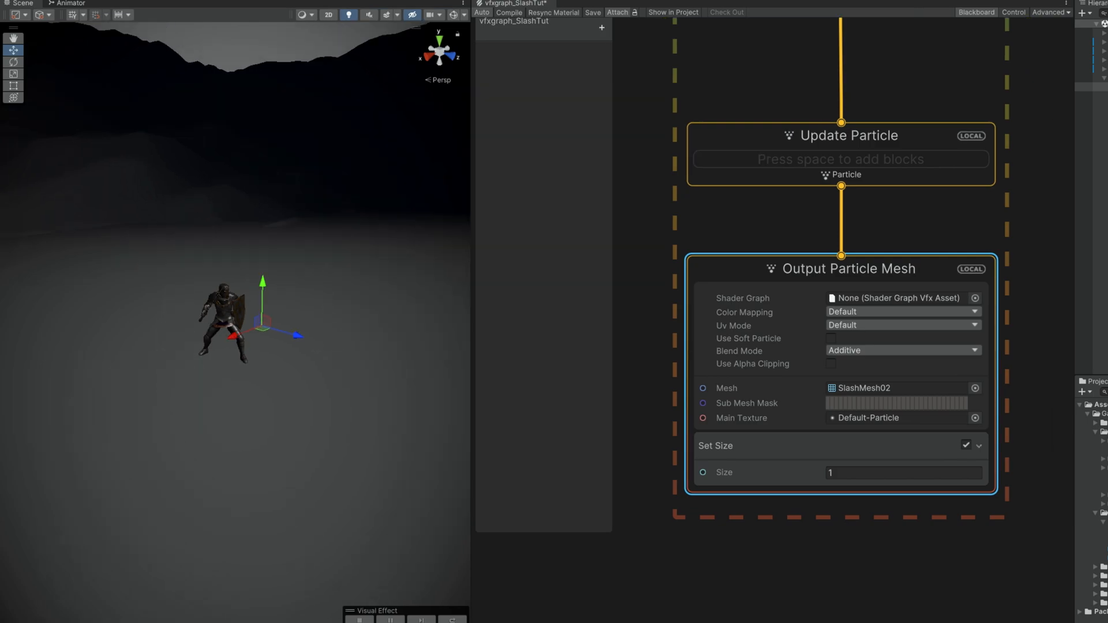
Add a Set Angle.XYZ block to Initialize Particle with X angle -90
middle_click_drag(740, 189, 728, 441)
middle_click_drag(728, 340, 751, 399)
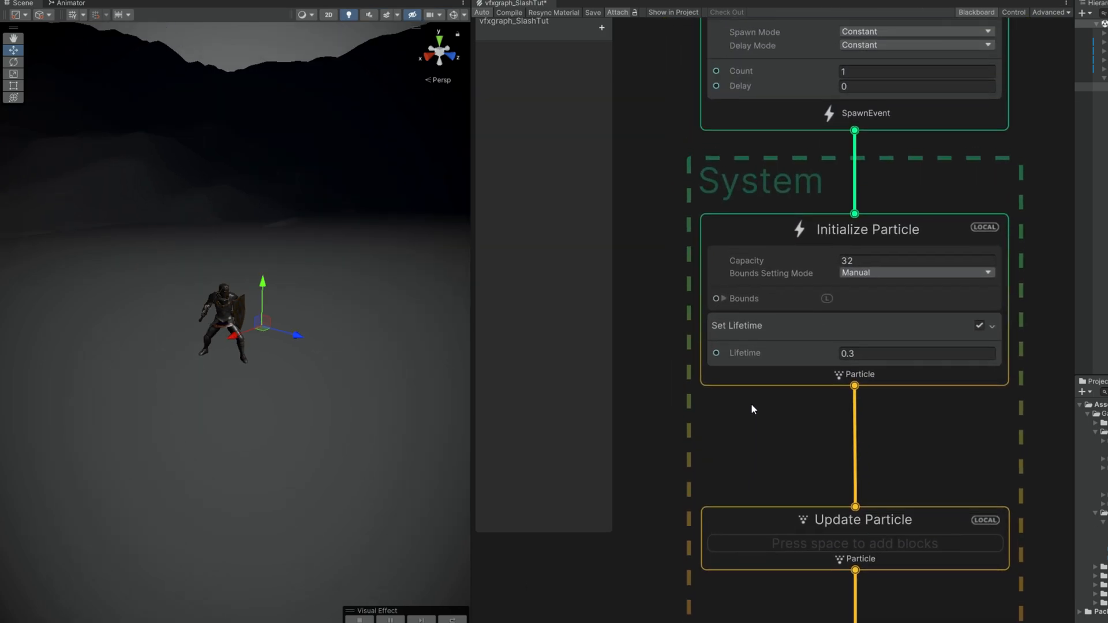
left_click(745, 374)
key("space")
type("set an")
left_click(699, 413)
left_click(862, 435)
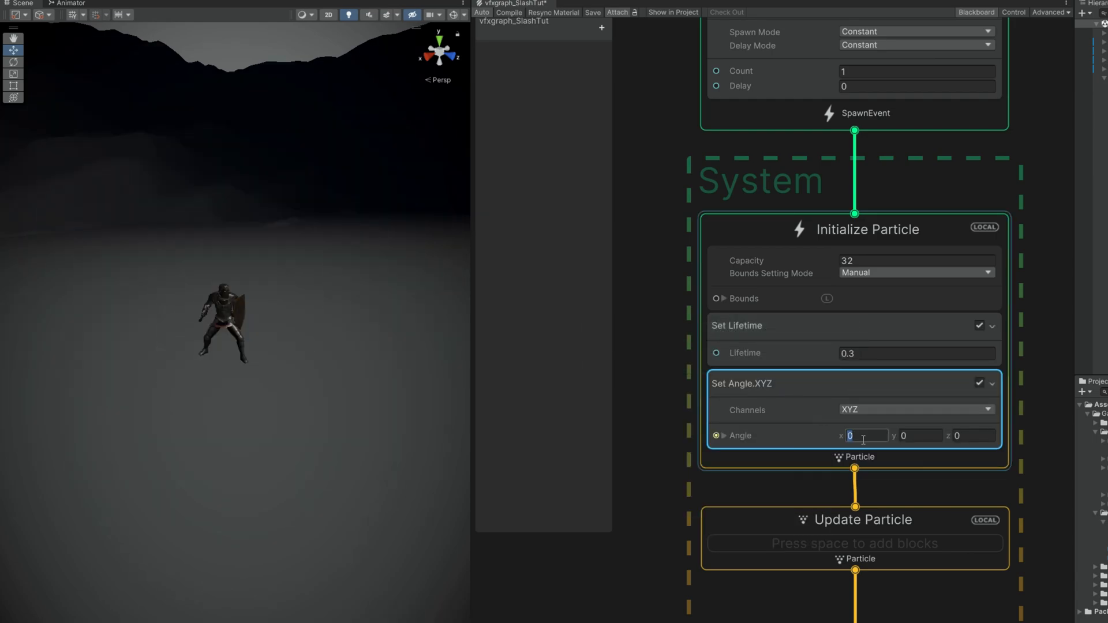
type("-90")
key("Return")
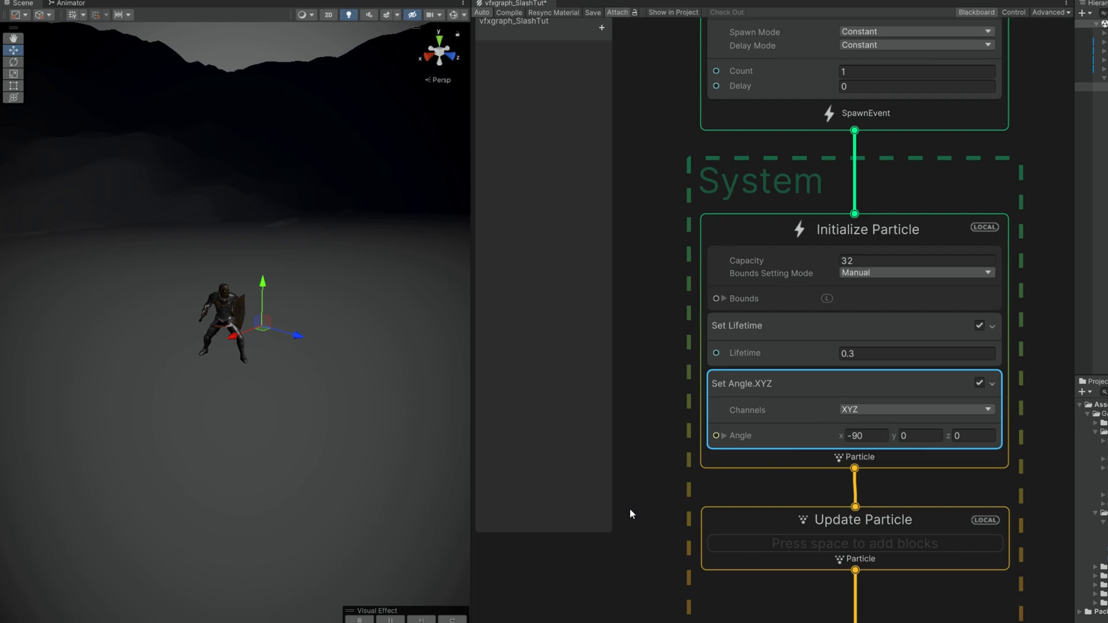
scroll(629, 513, "down", 3)
scroll(658, 418, "down", 2)
Add an Add Angle.XYZ block to Update Particle with a Z increment of 2
left_click(815, 334)
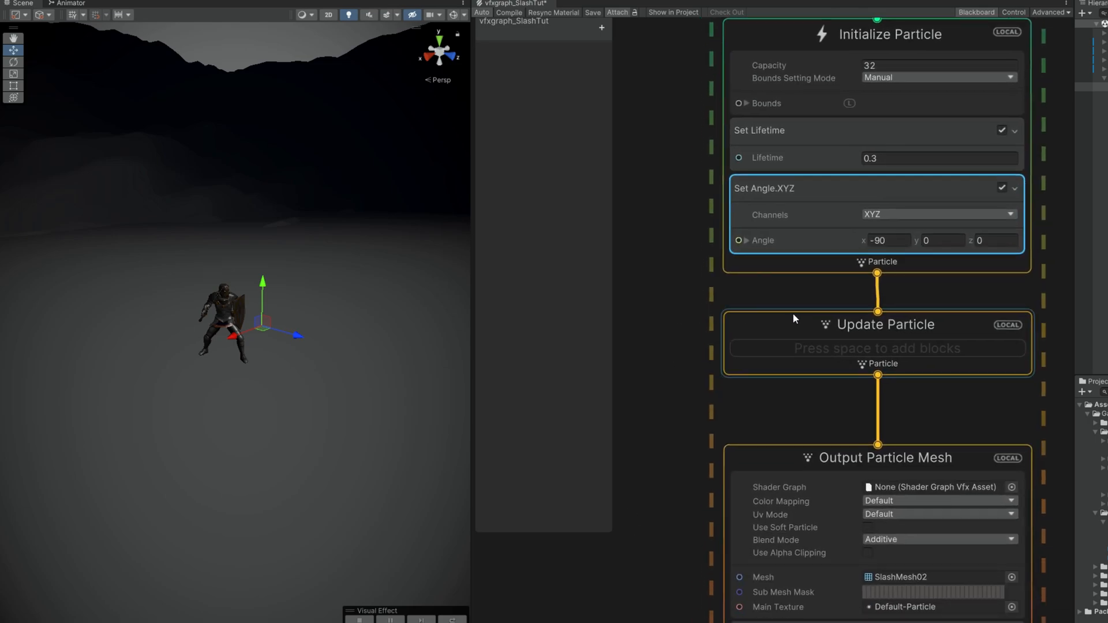
key("space")
type("set size")
key("Return")
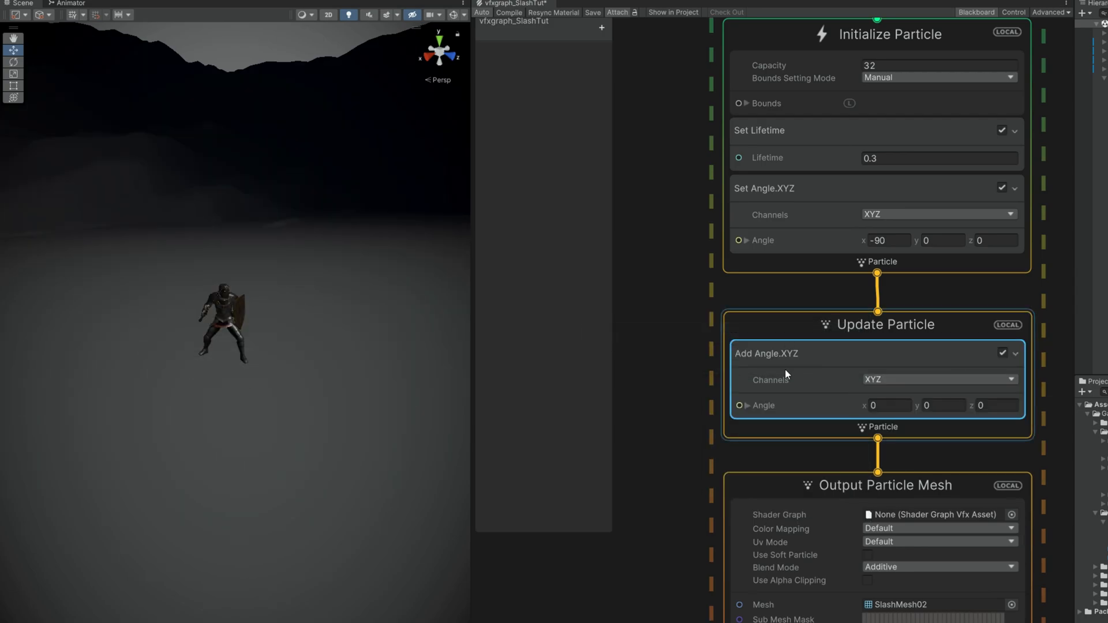
left_click(746, 405)
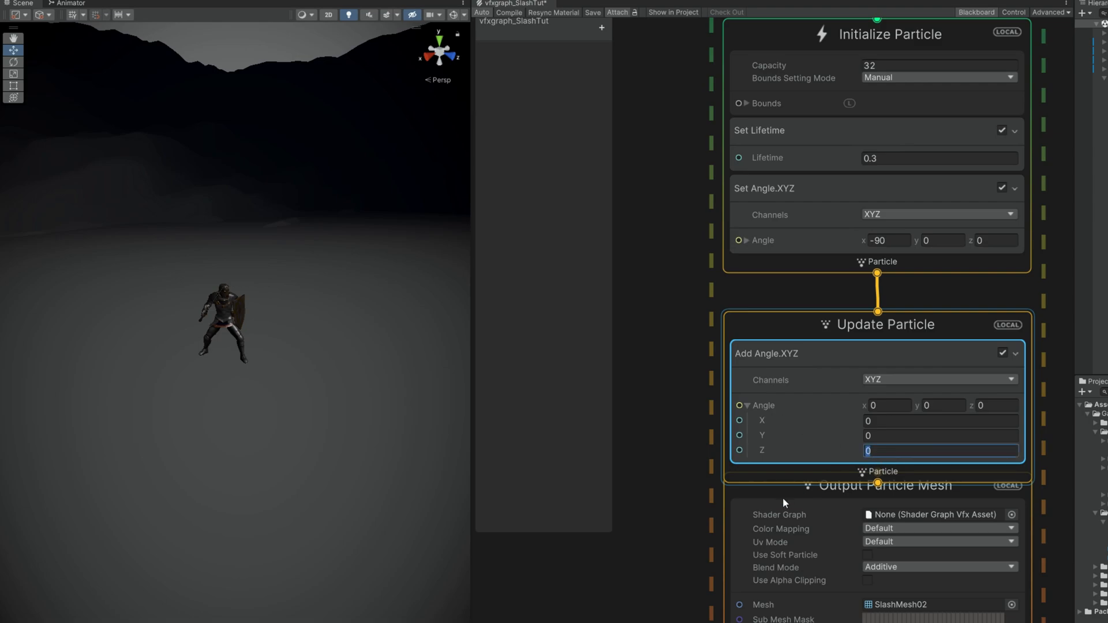
left_click_drag(780, 497, 757, 598)
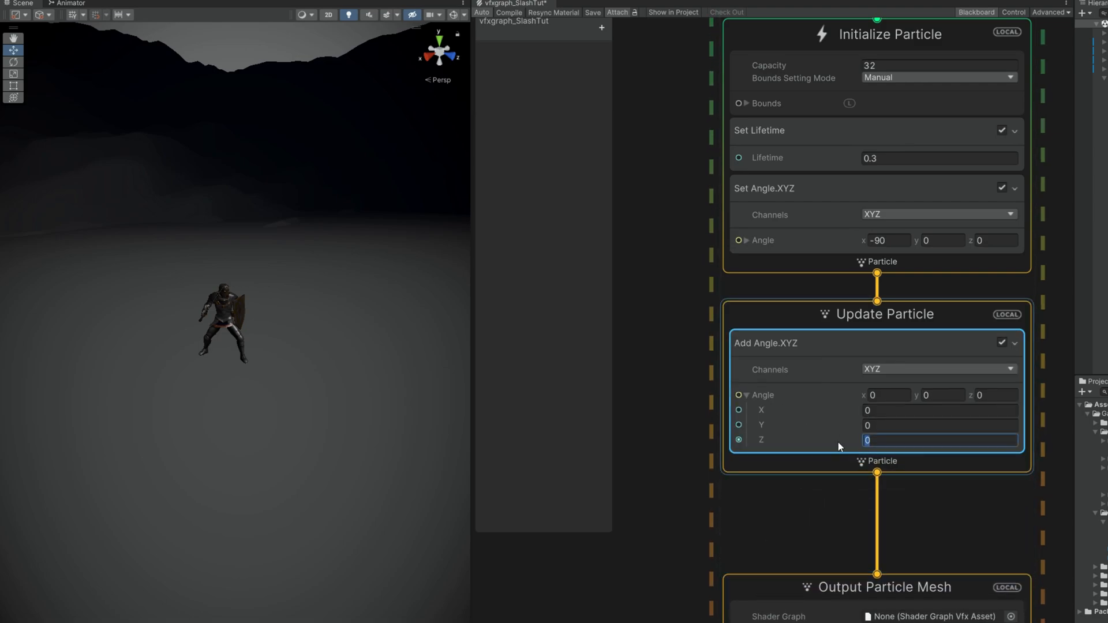
type("2")
key("Return")
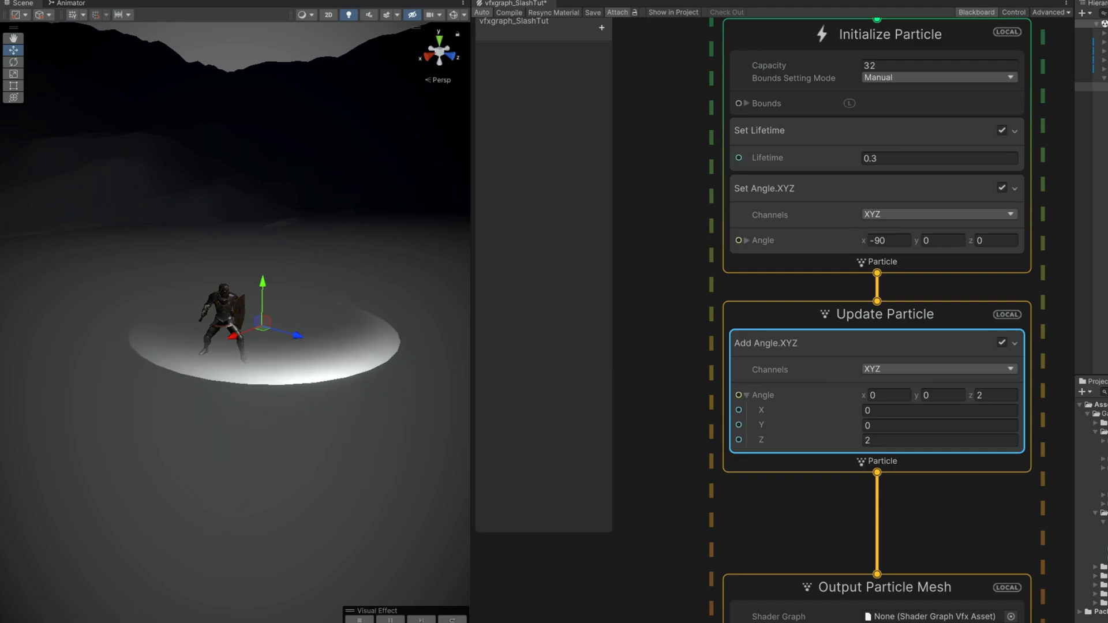
left_click(822, 188)
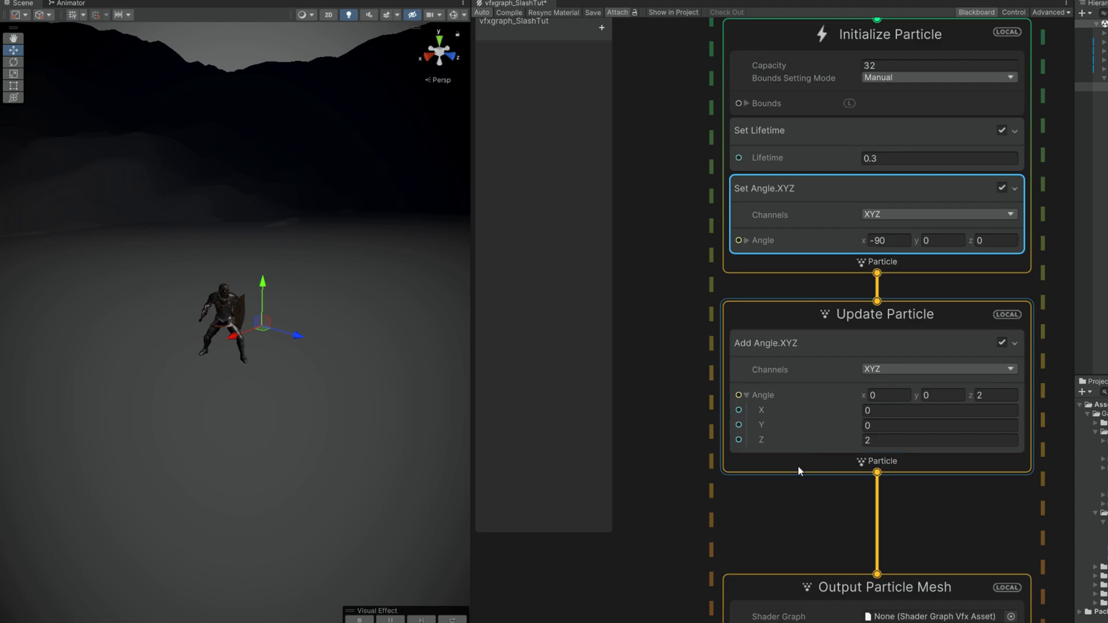
Create a Sample Curve node in empty graph space
middle_click_drag(780, 478, 915, 473)
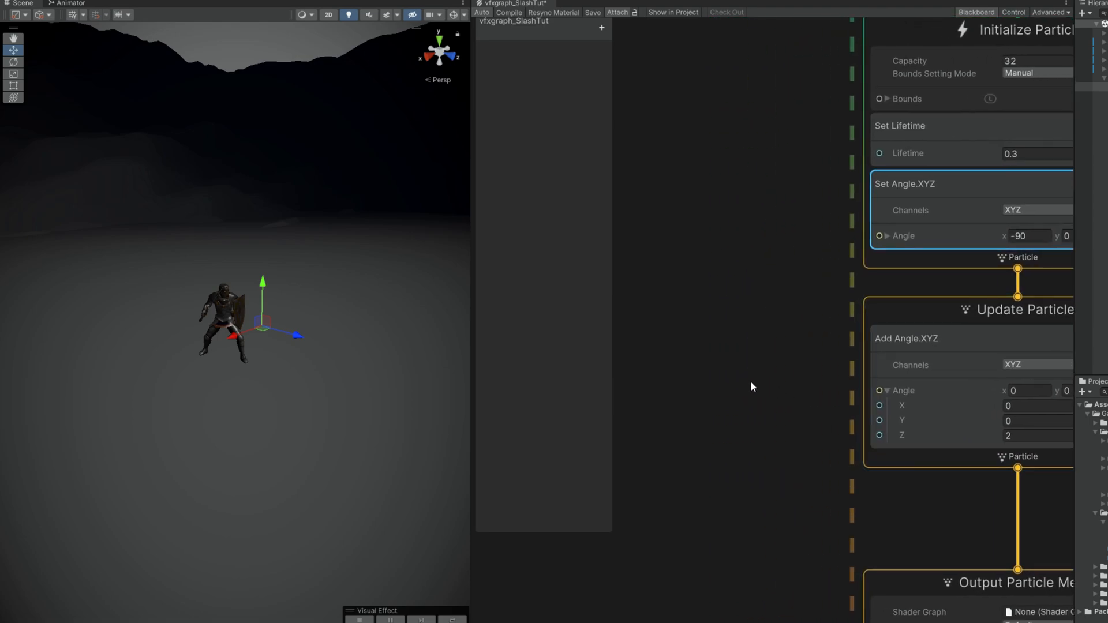
middle_click_drag(749, 382, 768, 401)
right_click(767, 400)
type("sample cu")
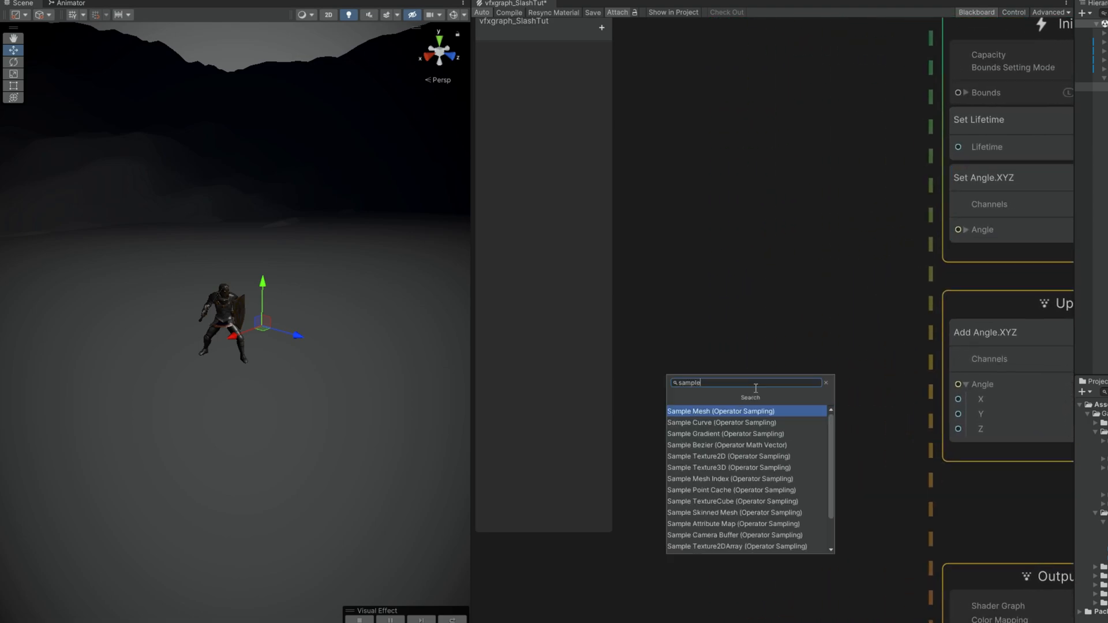
key("Return")
left_click_drag(771, 400, 712, 362)
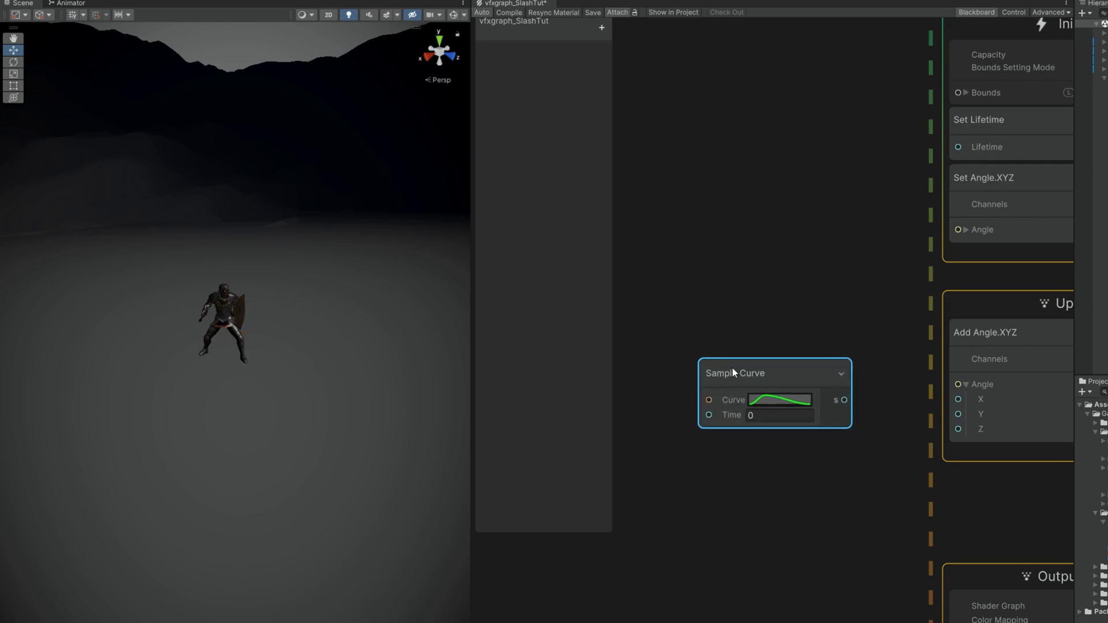
Shape its curve to fall from 1 to 0 with a flattened, eased-out end
left_click(760, 400)
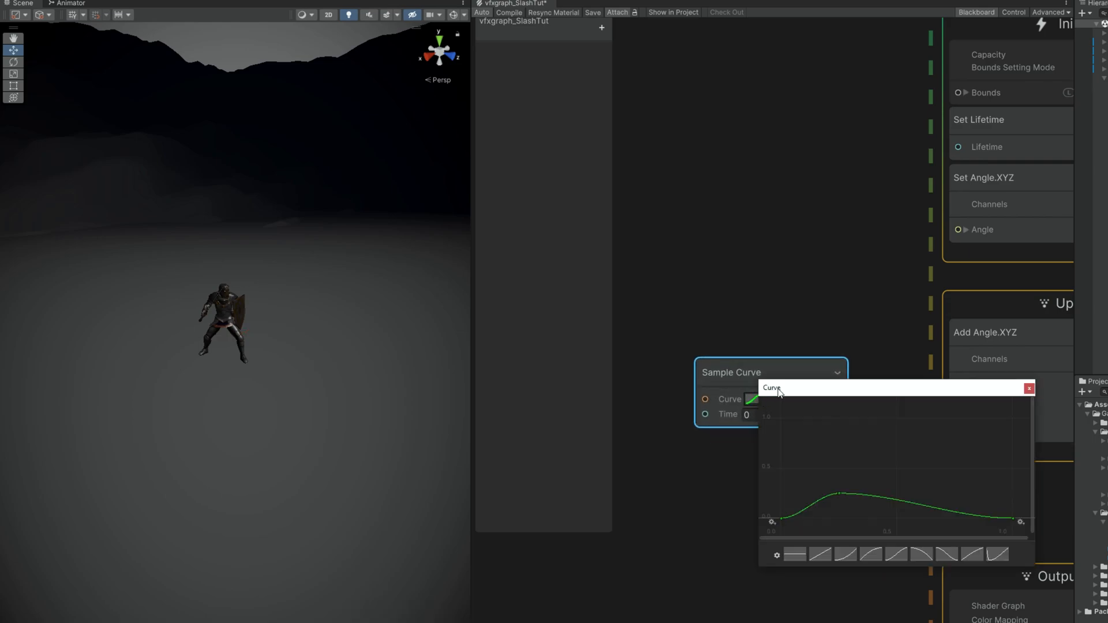
left_click_drag(788, 390, 684, 321)
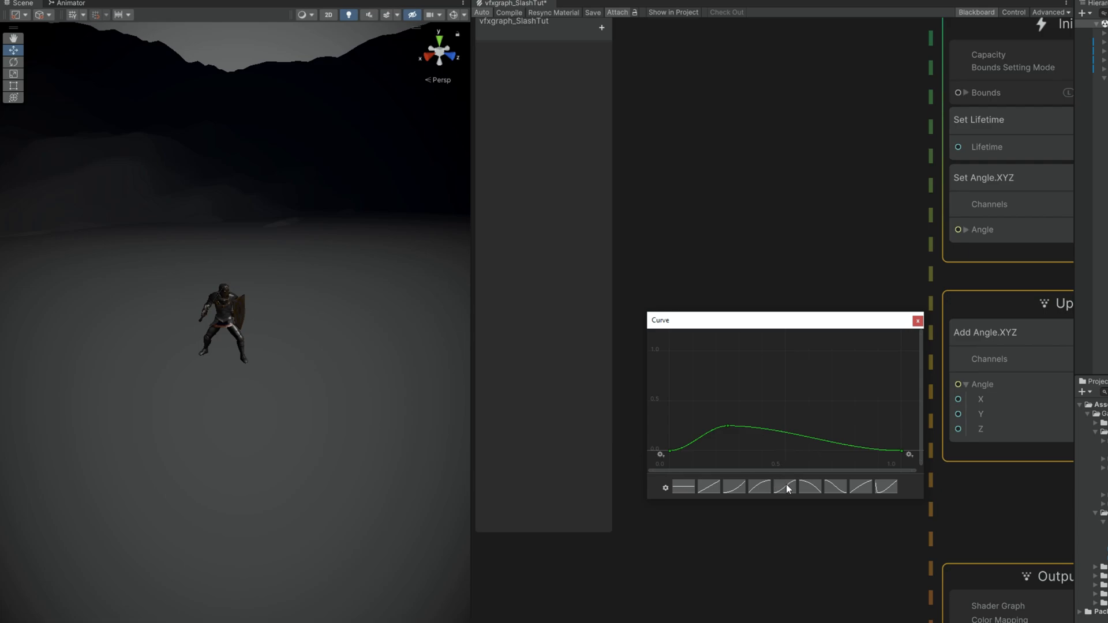
left_click(810, 487)
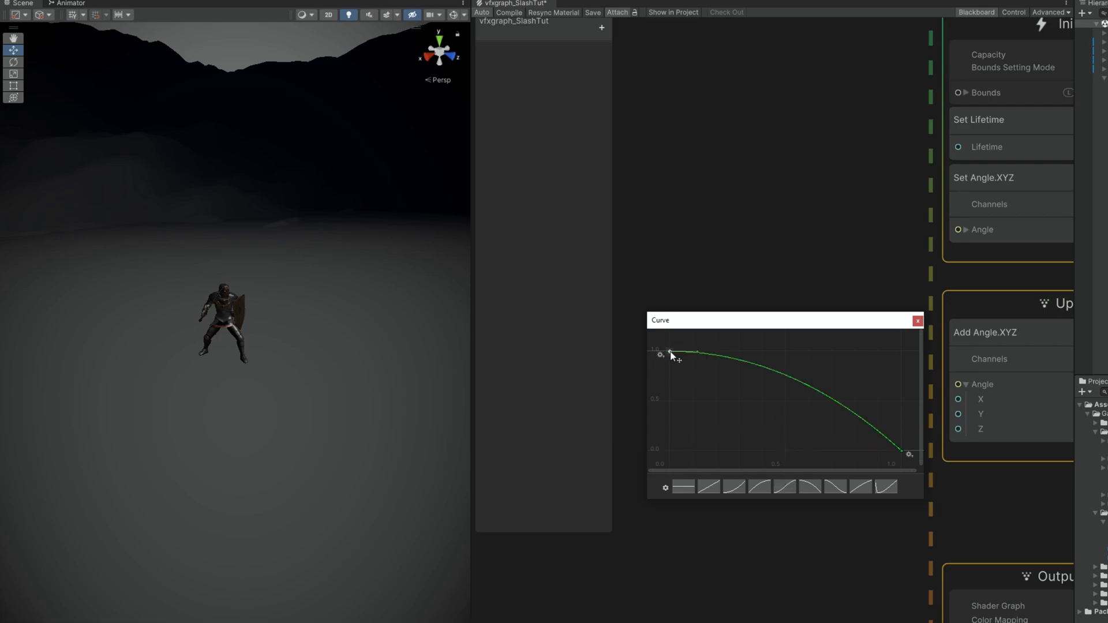
left_click_drag(699, 353, 699, 376)
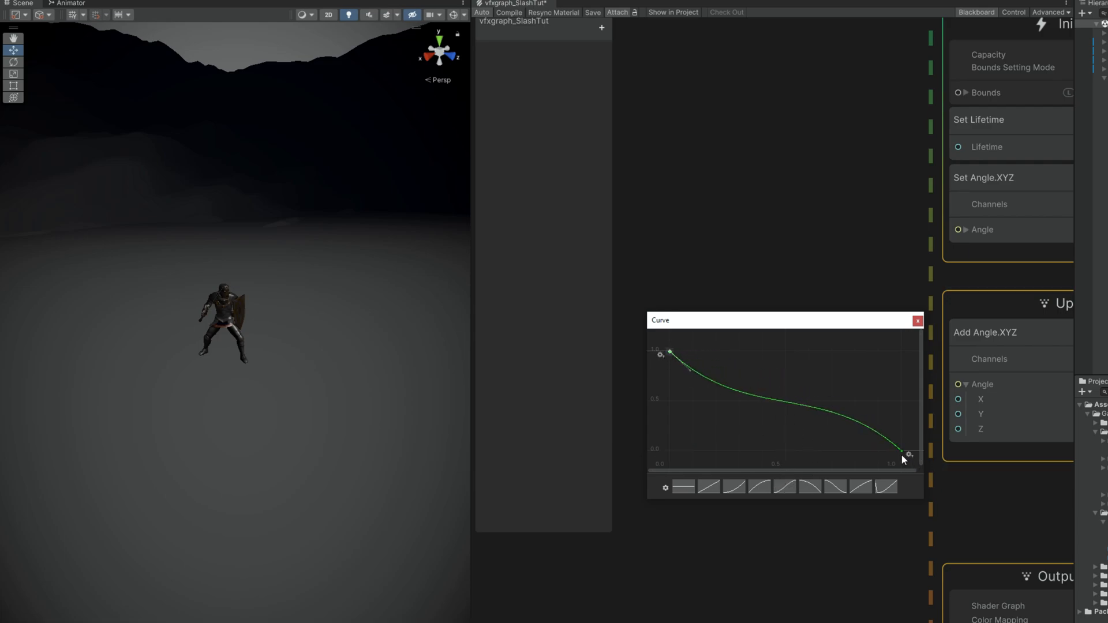
left_click_drag(885, 446, 823, 458)
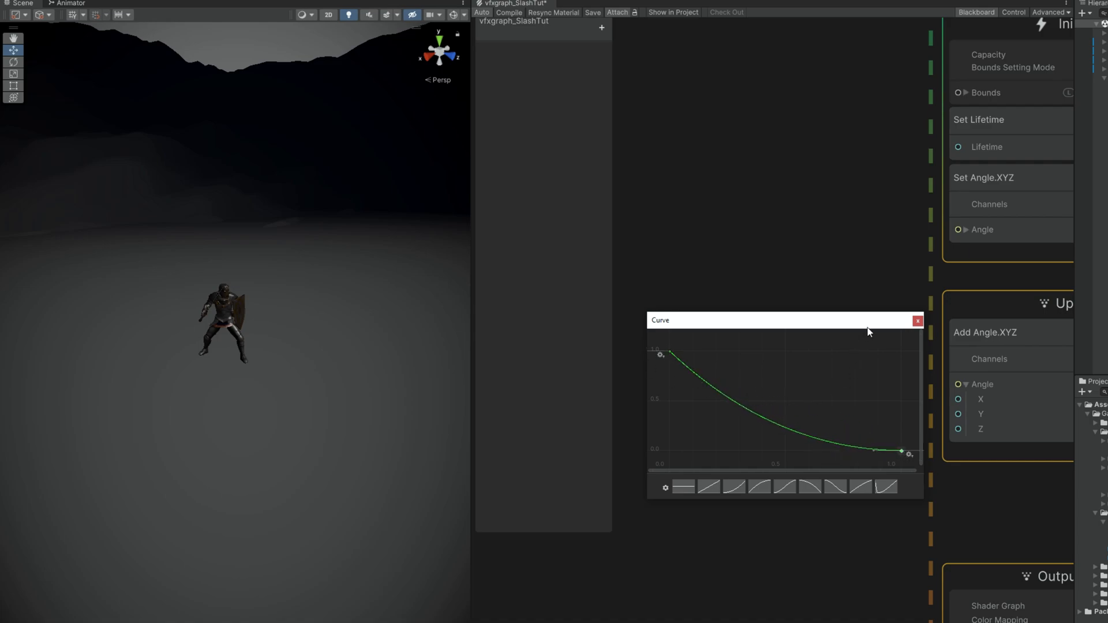
left_click(918, 322)
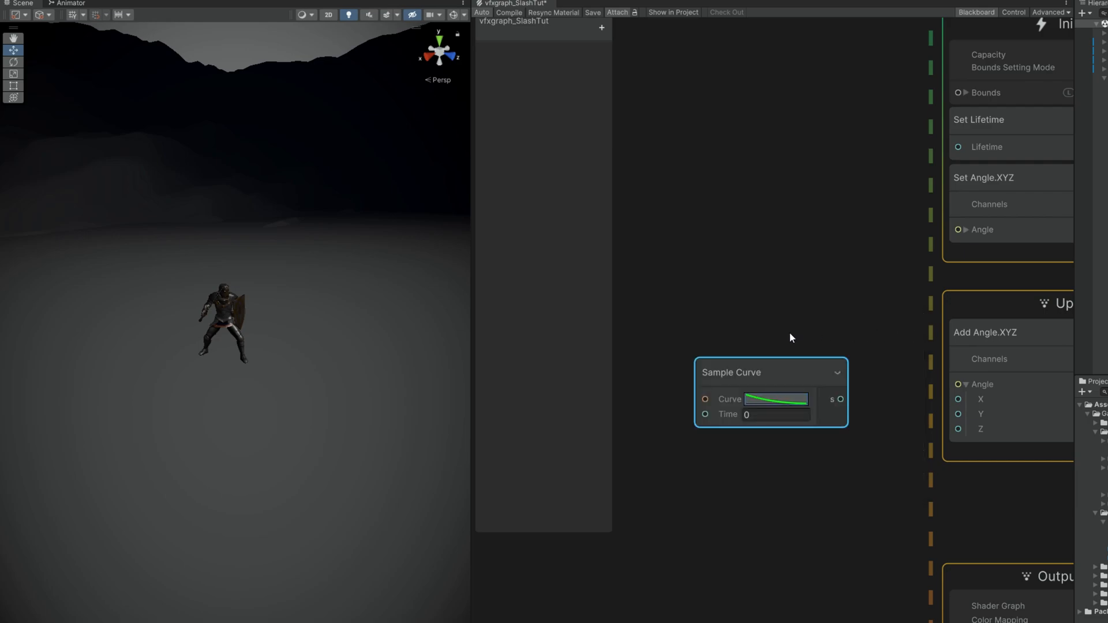
Add an Age Over Lifetime node feeding the Sample Curve's Time input
middle_click_drag(774, 370, 825, 362)
left_click(699, 418)
key("space")
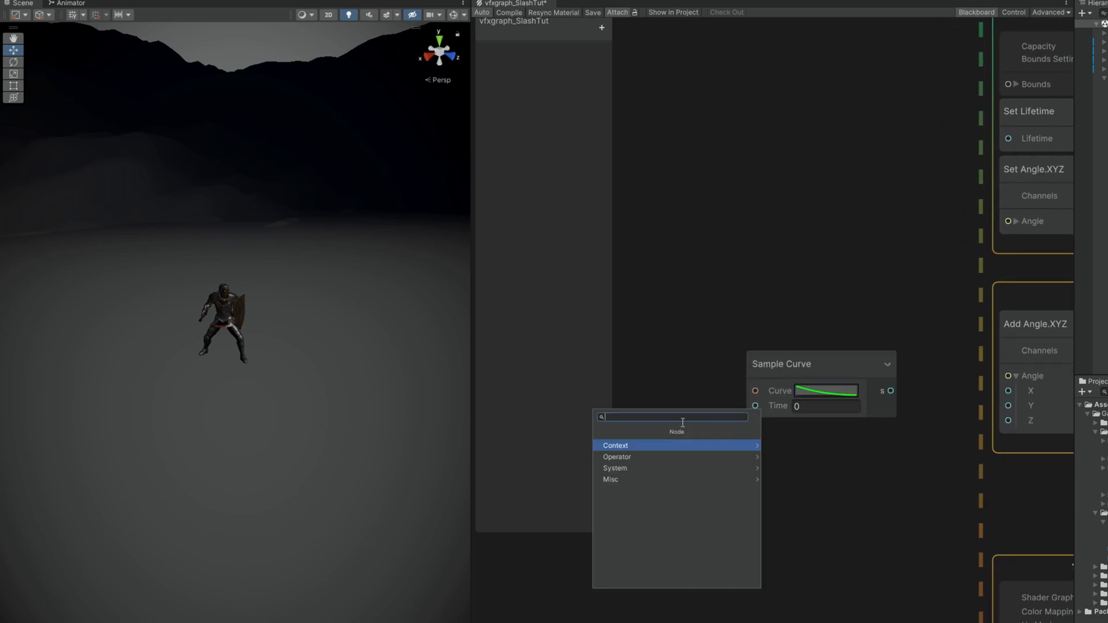
type("age")
left_click(638, 446)
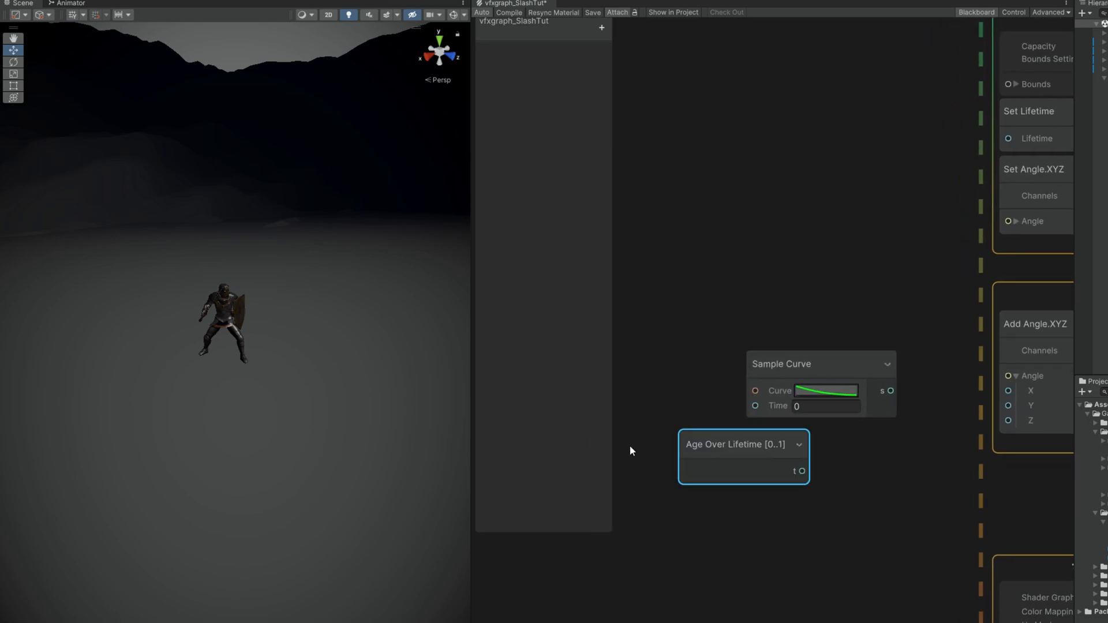
left_click_drag(712, 441, 640, 378)
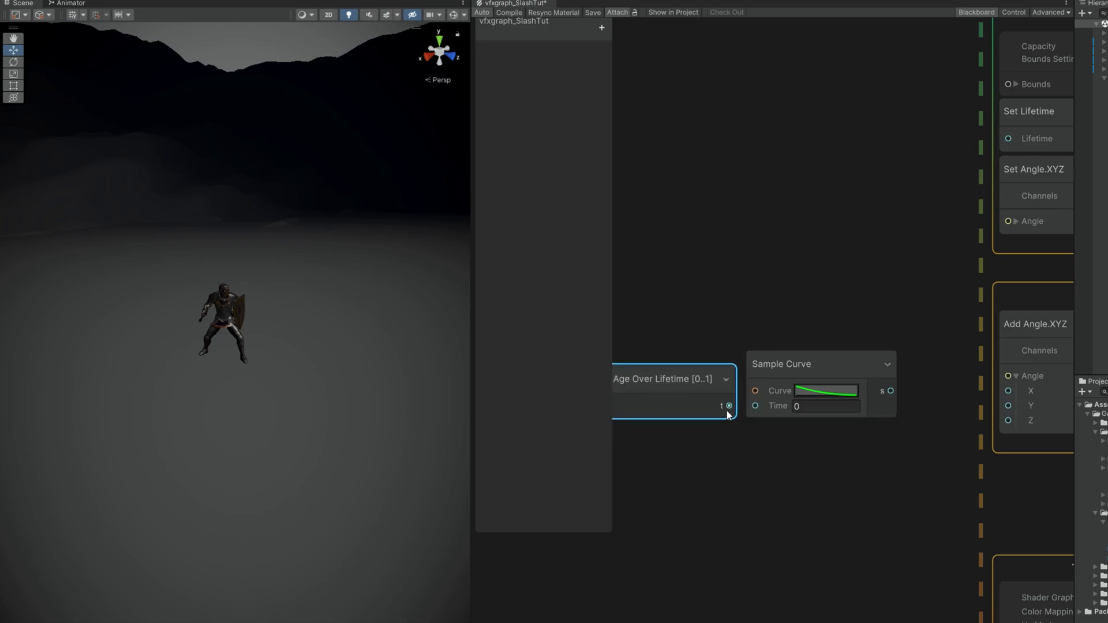
left_click_drag(729, 405, 756, 405)
left_click(779, 364, "shift")
left_click_drag(779, 364, 719, 378)
Multiply the curve output and wire the result into Add Angle's Z increment
left_click(803, 360)
key("space")
type("mult")
left_click(812, 388)
left_click_drag(874, 381, 908, 354)
left_click_drag(829, 405, 862, 376)
middle_click_drag(896, 303, 834, 323)
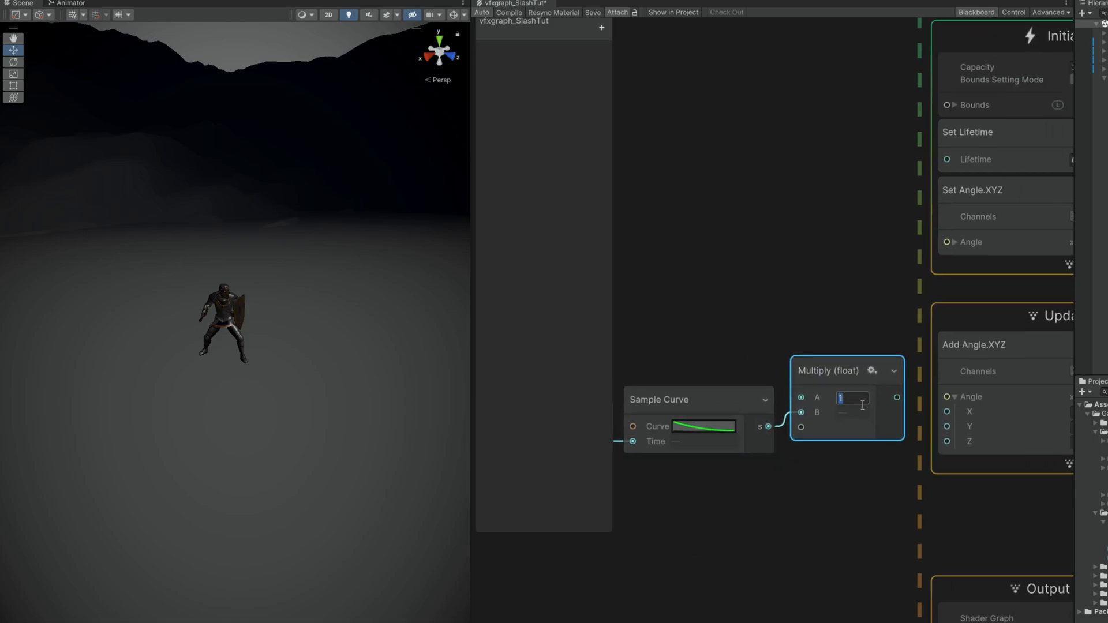
type("0")
left_click_drag(896, 398, 947, 441)
Preview the spin with multipliers 2 and 5, then settle on 10
left_click(450, 553)
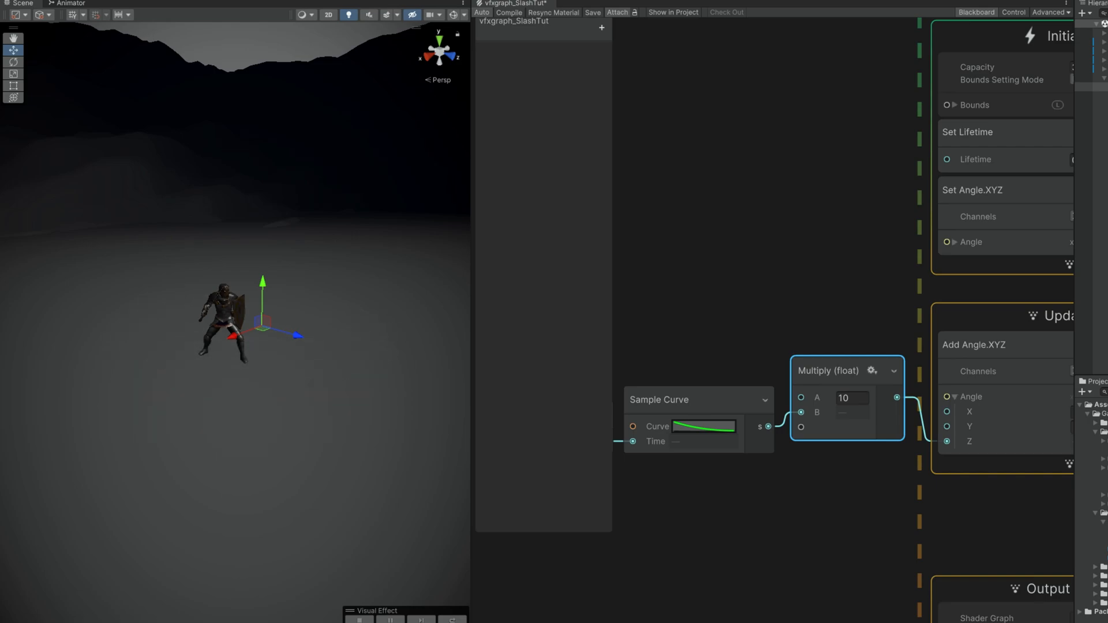
left_click(853, 399)
type("8")
key("Return")
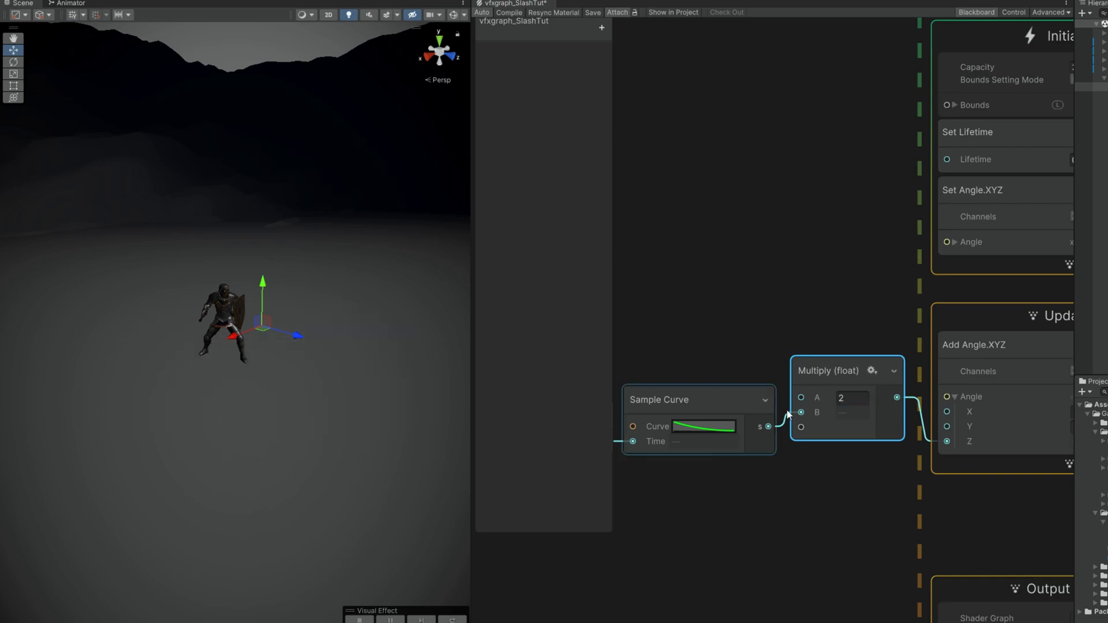
type("5")
key("Return")
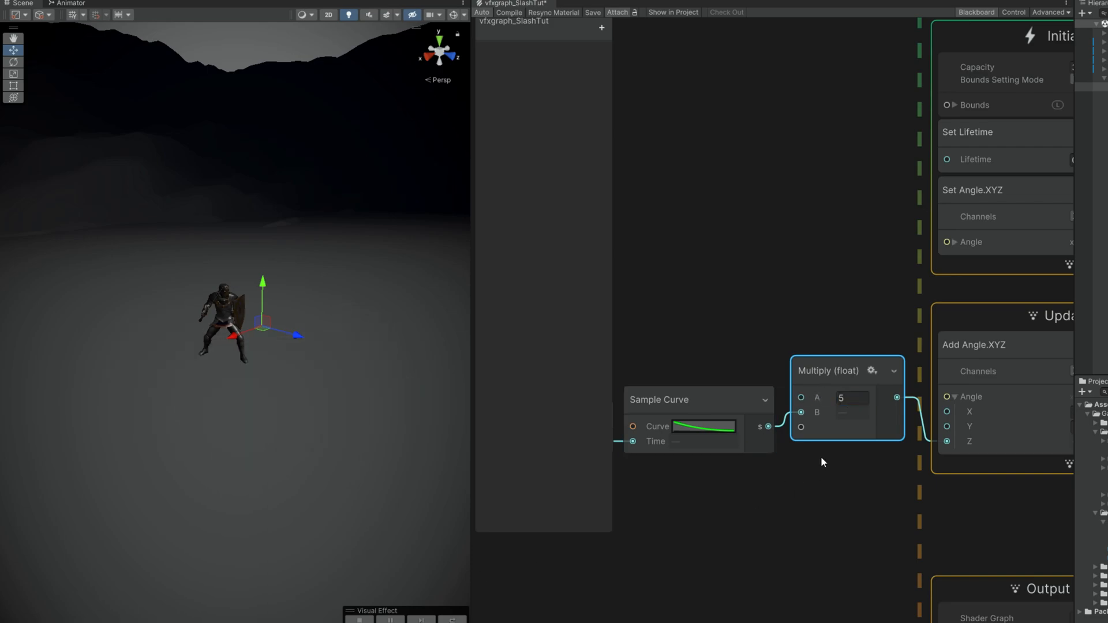
key("Return")
Show the Visual Effects page of Edit > Preferences
middle_click_drag(796, 484, 592, 258)
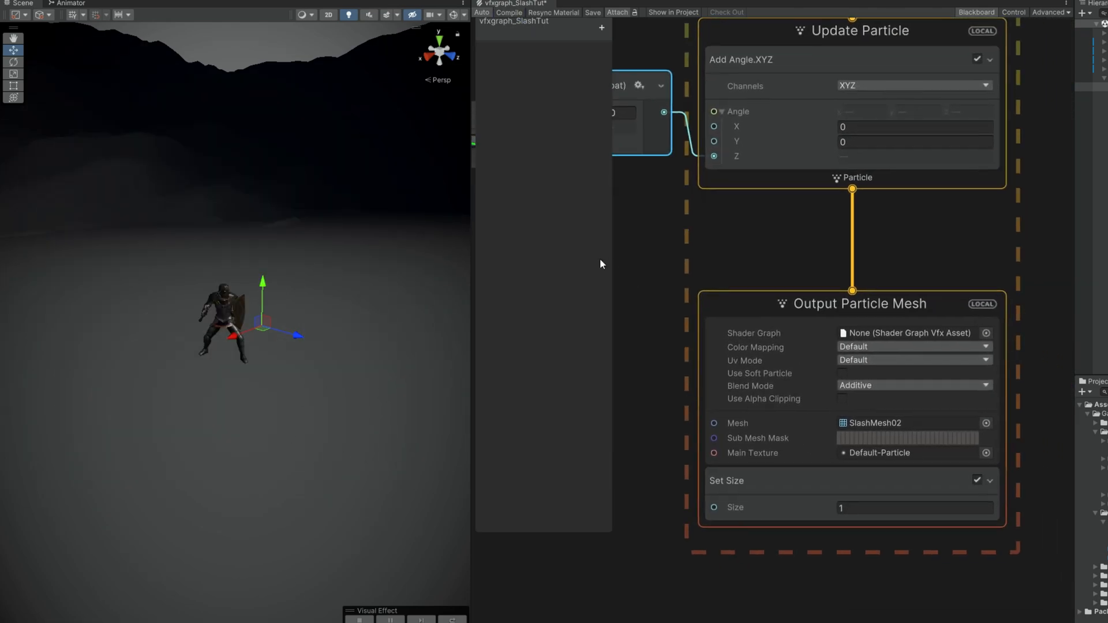
scroll(592, 257, "up", 3)
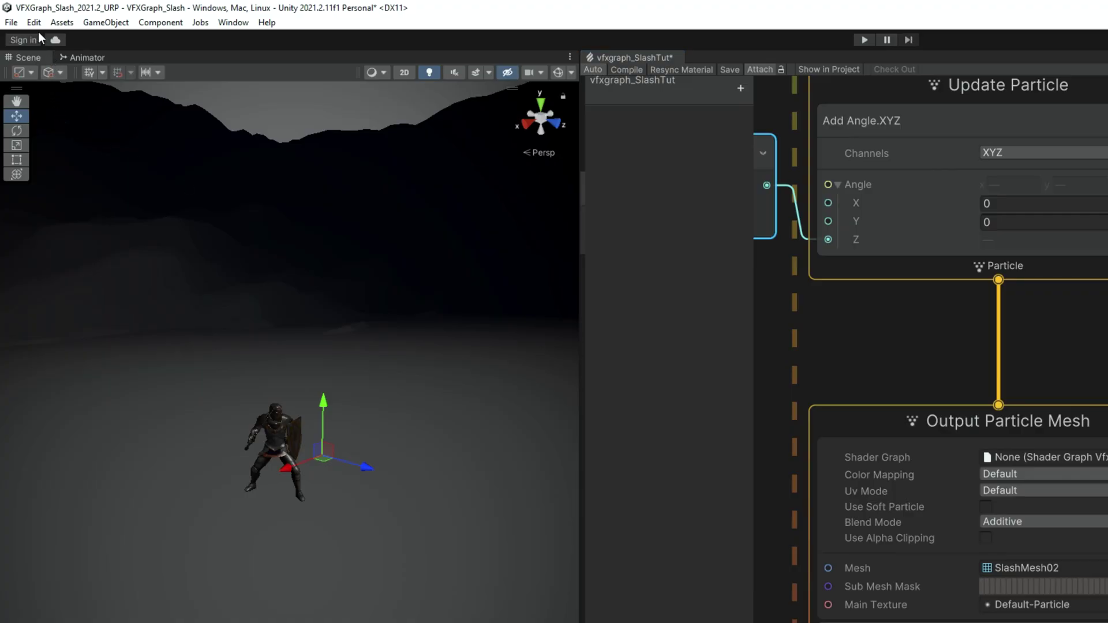
left_click(33, 22)
left_click(82, 476)
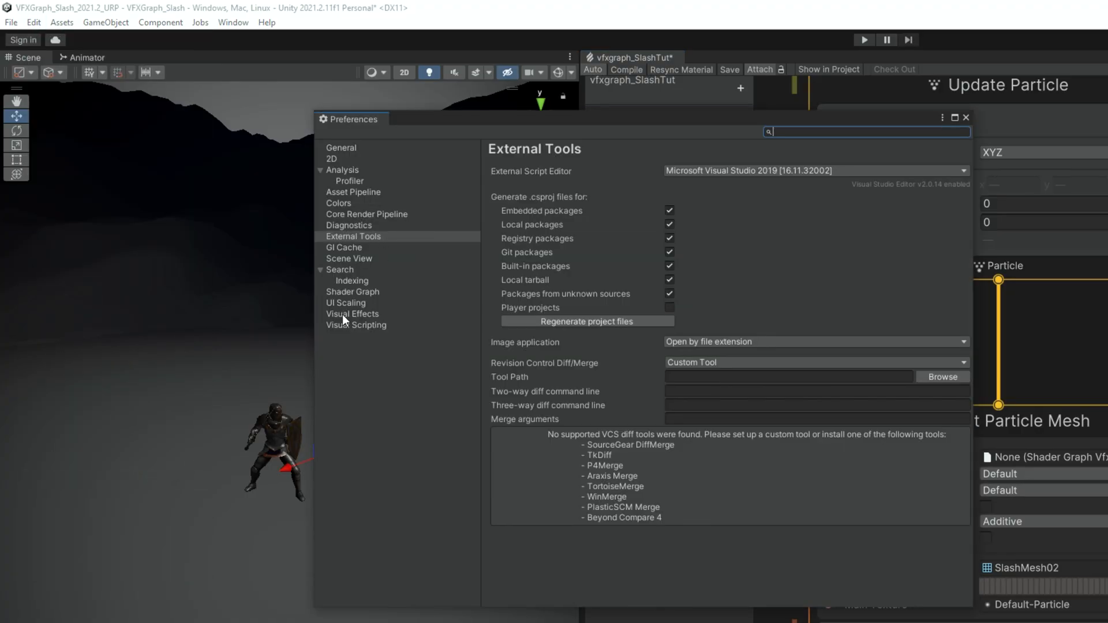
left_click(342, 314)
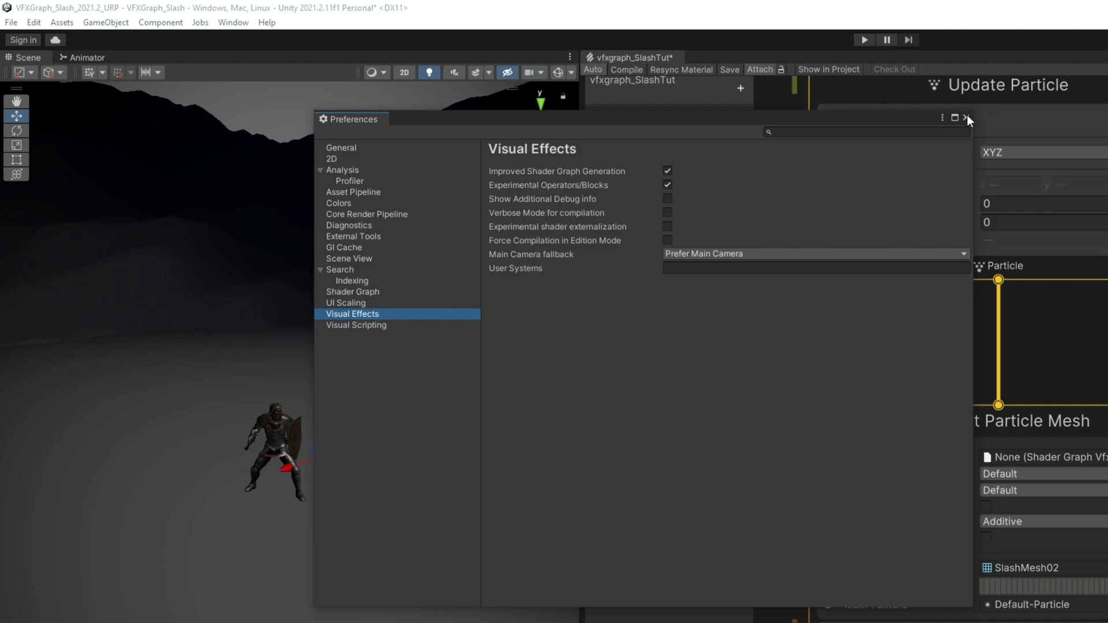
Create a VFX Shader Graph named SlashShaderTut in the Shaders folder and open it
left_click(966, 116)
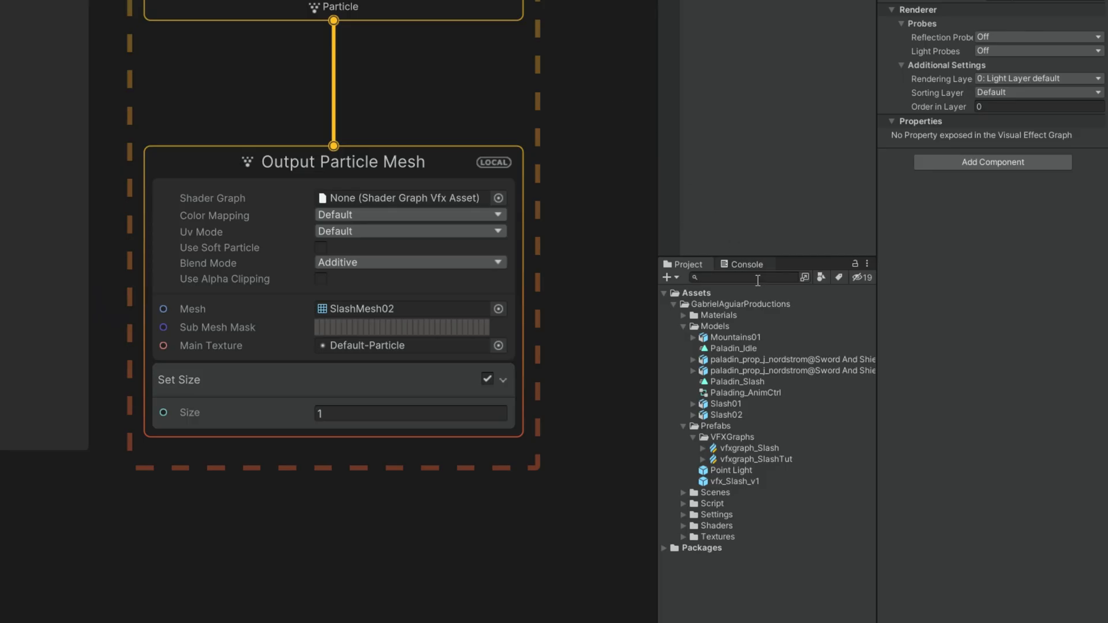
left_click(682, 524)
right_click(724, 525)
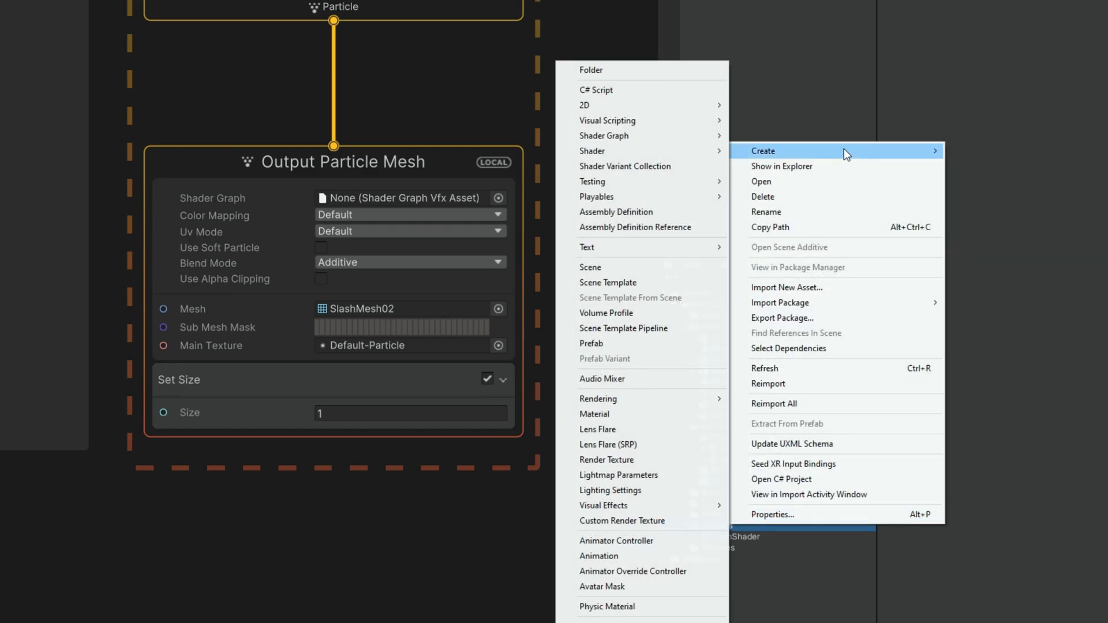
mouse_move(604, 136)
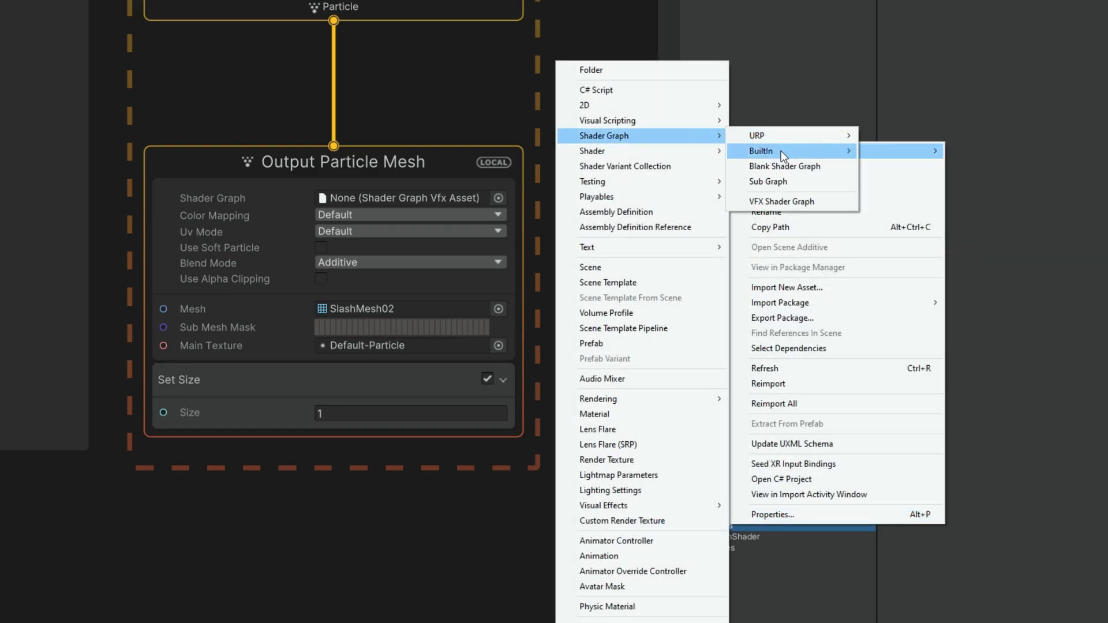
left_click(775, 167)
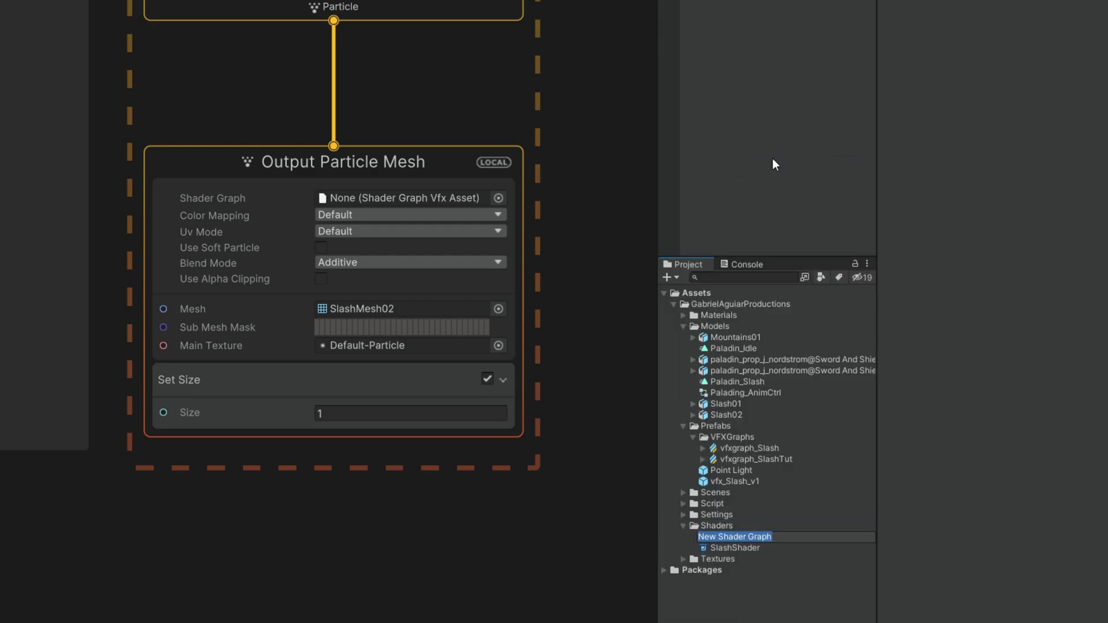
type("SlashShaderTut")
key("Return")
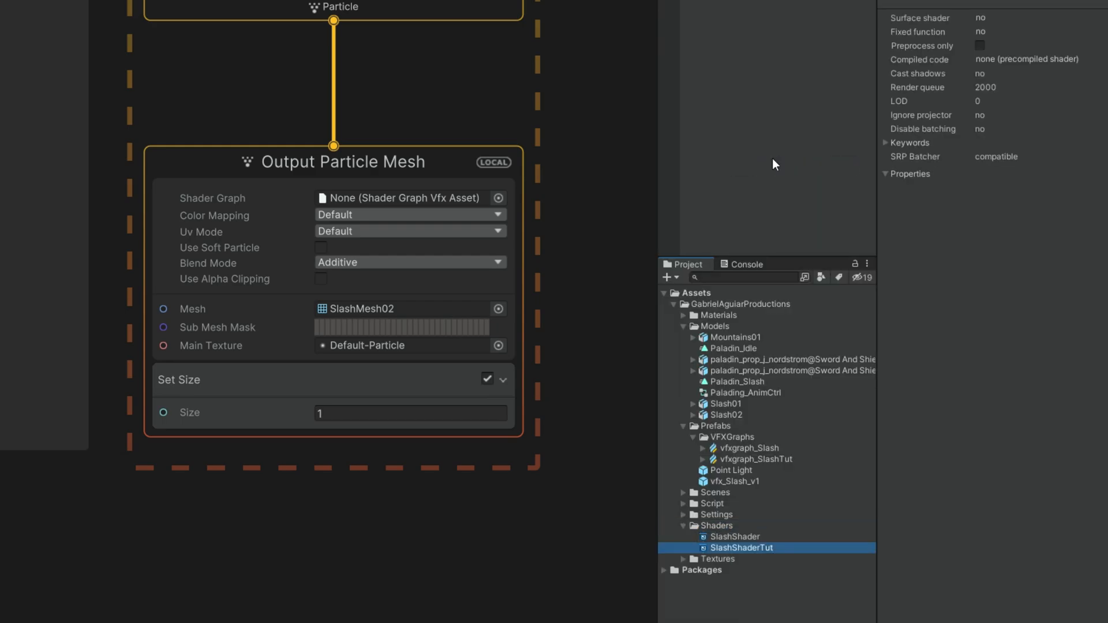
double_click(736, 549)
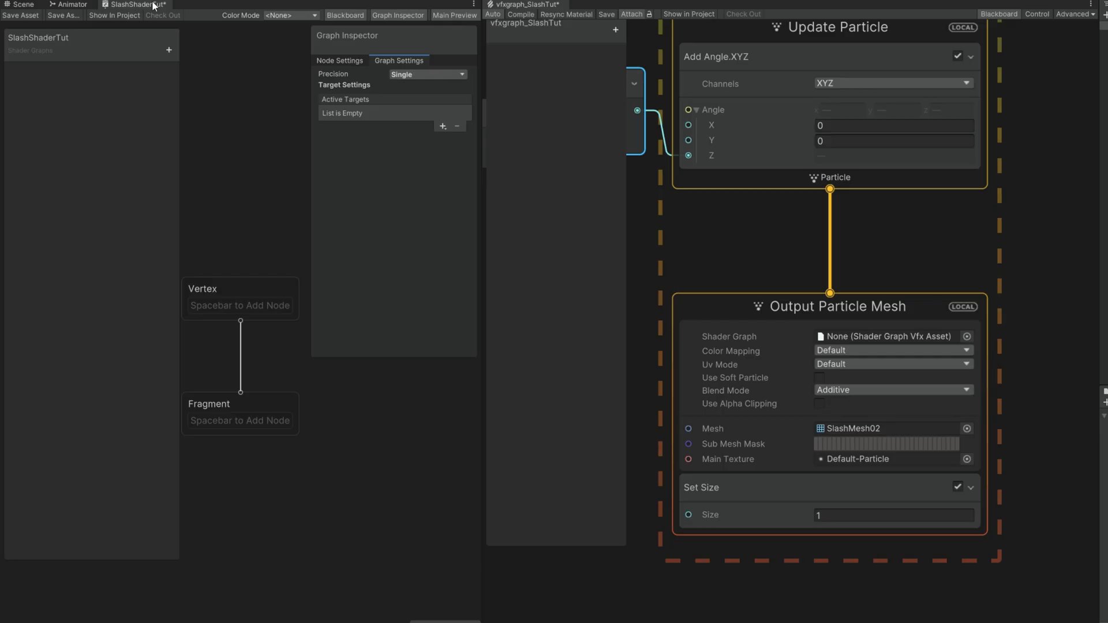
Dock the shader graph beside the VFX graph and add Visual Effect as its active target
left_click_drag(153, 5, 606, 7)
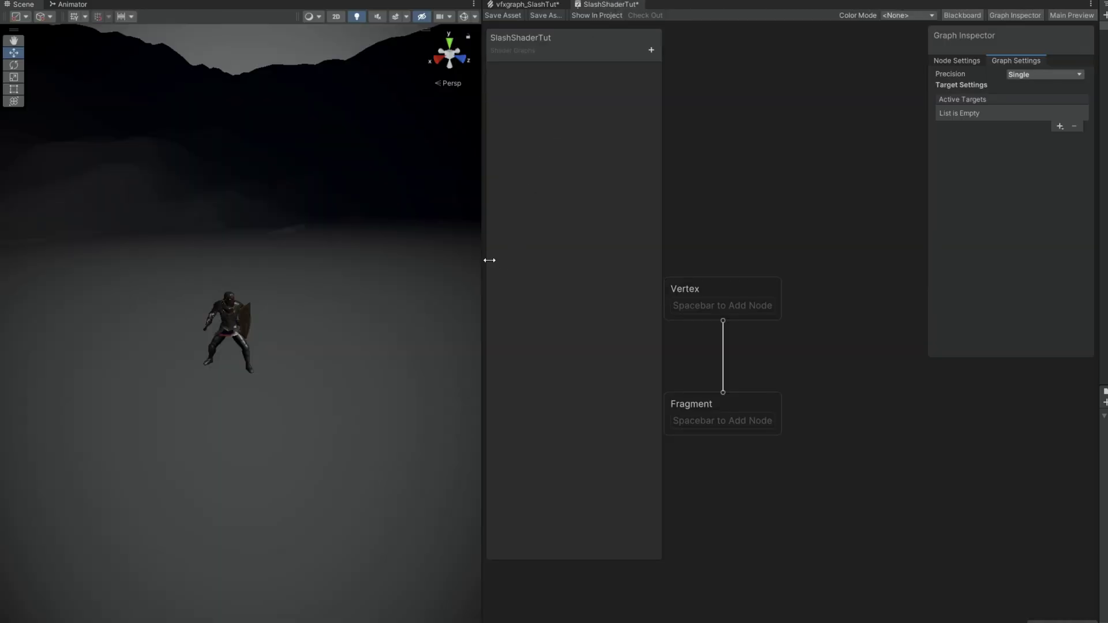
left_click_drag(490, 260, 78, 260)
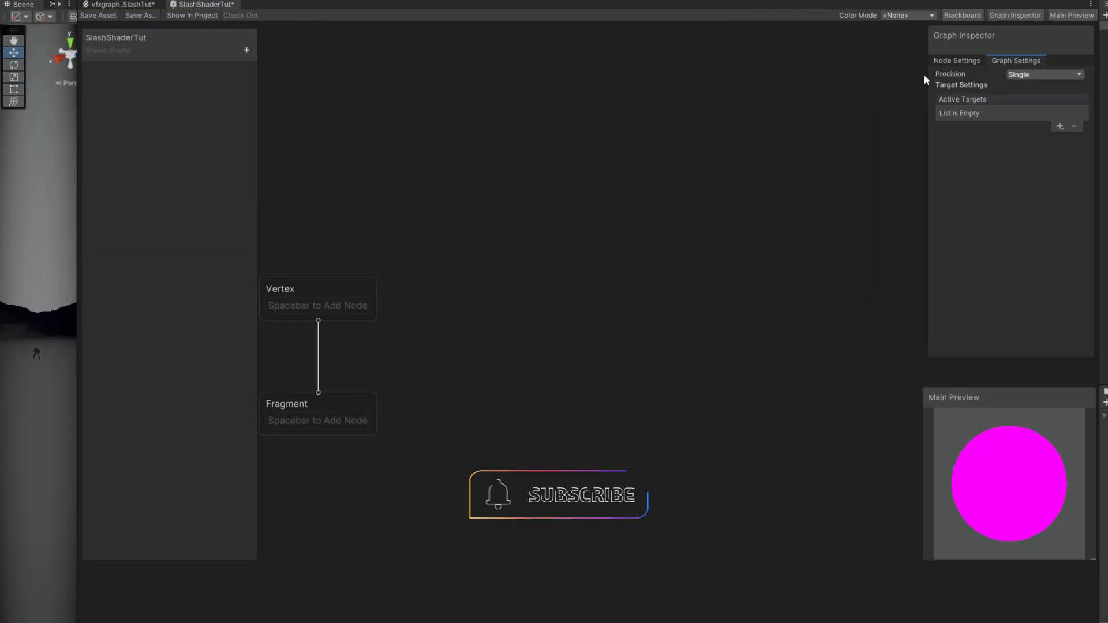
left_click(1014, 15)
left_click(1014, 15)
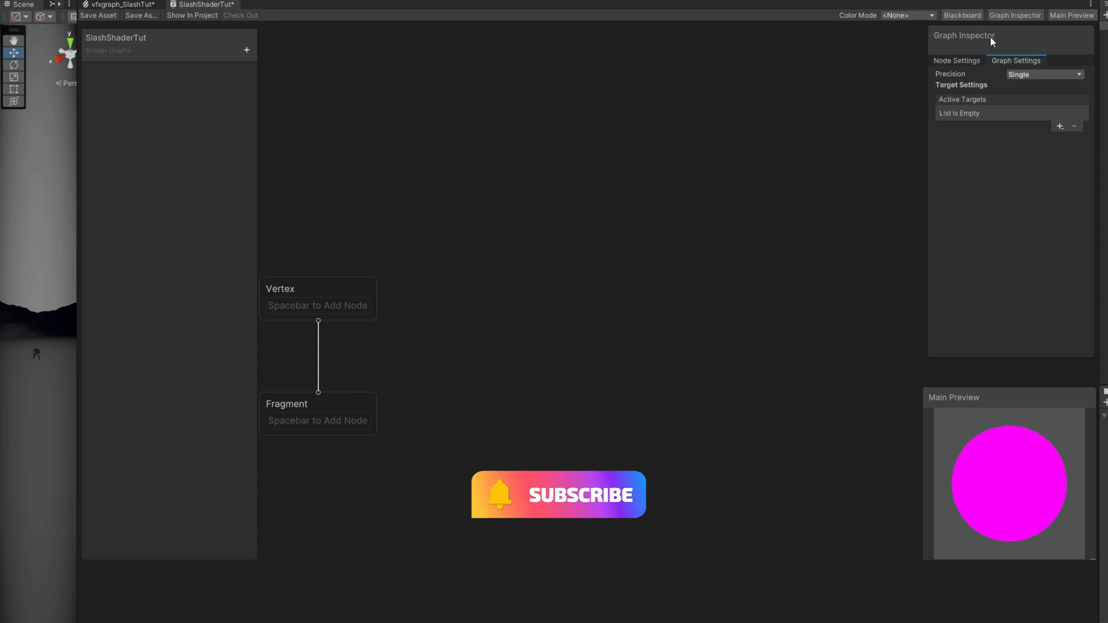
left_click(1059, 125)
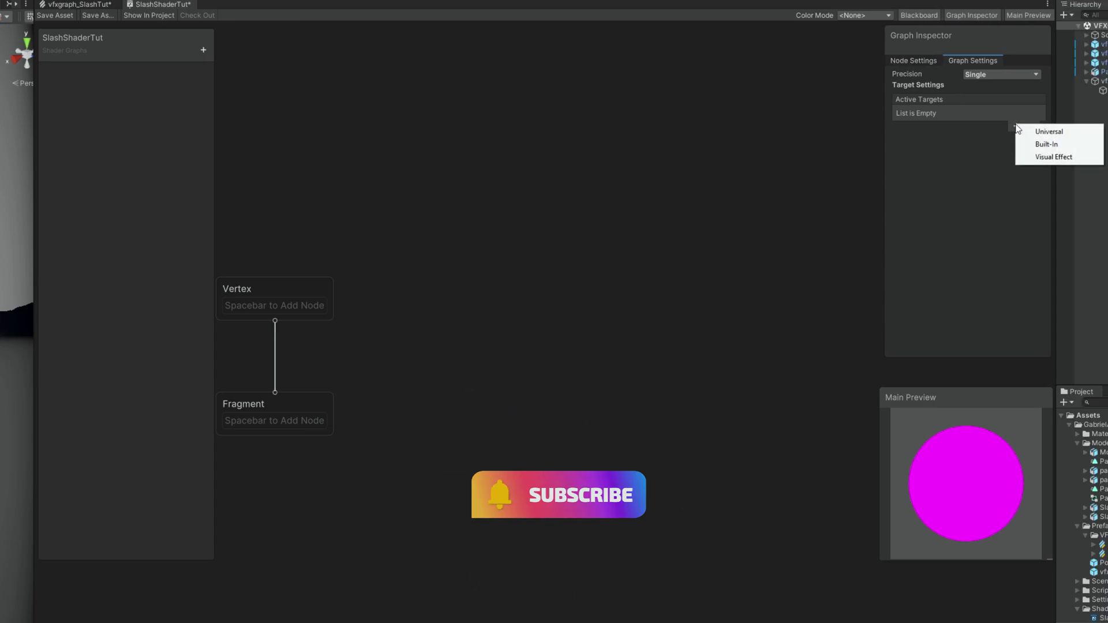
left_click(1053, 157)
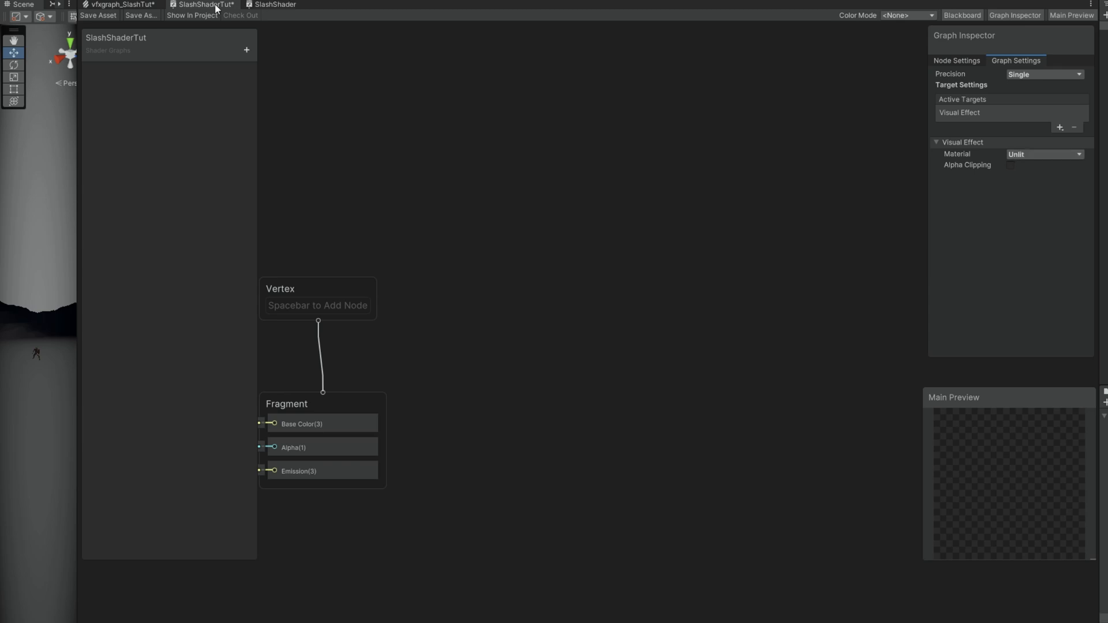
Place a Voronoi node and lower its cell density
middle_click_drag(346, 451, 831, 298)
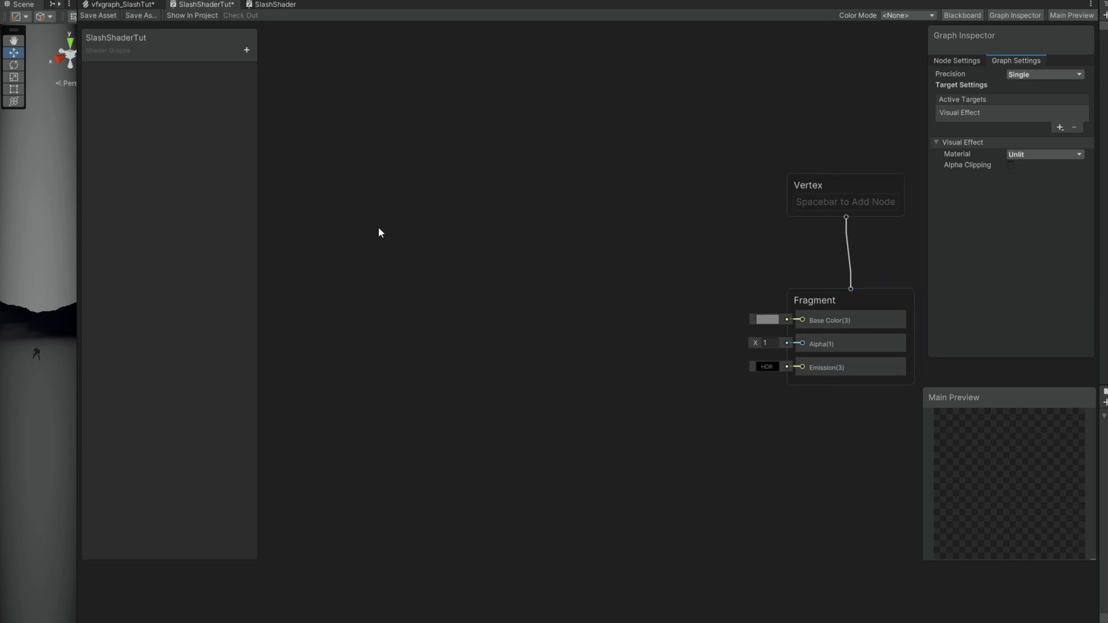
key("space")
type("voro")
key("Return")
left_click_drag(533, 313, 542, 279)
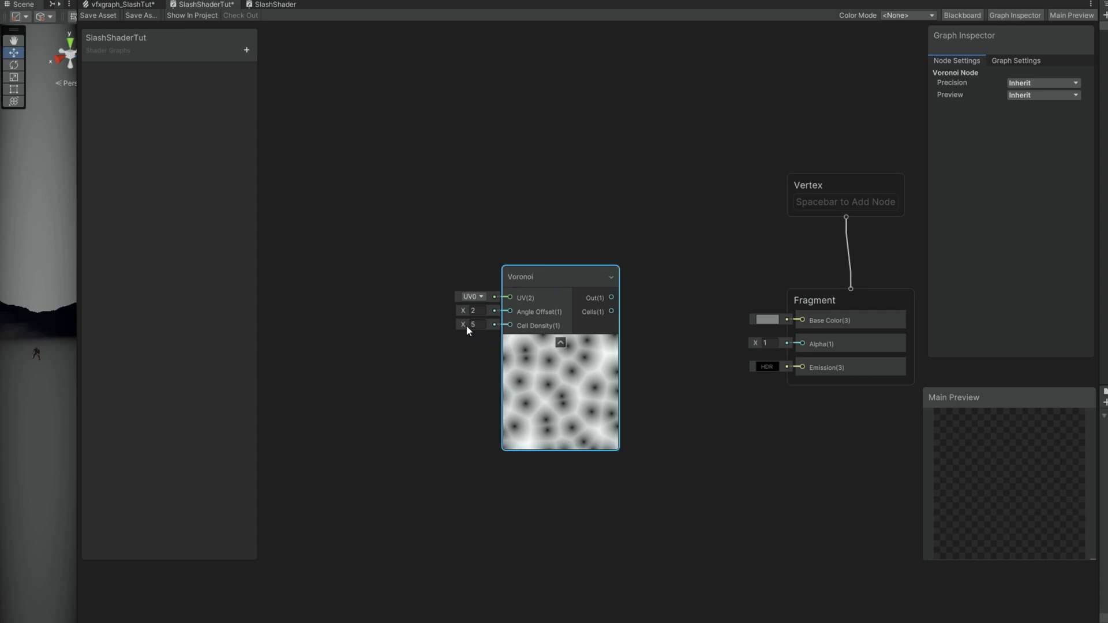
mouse_move(464, 326)
left_mouse_down()
mouse_move(452, 322)
mouse_move(470, 321)
left_mouse_up()
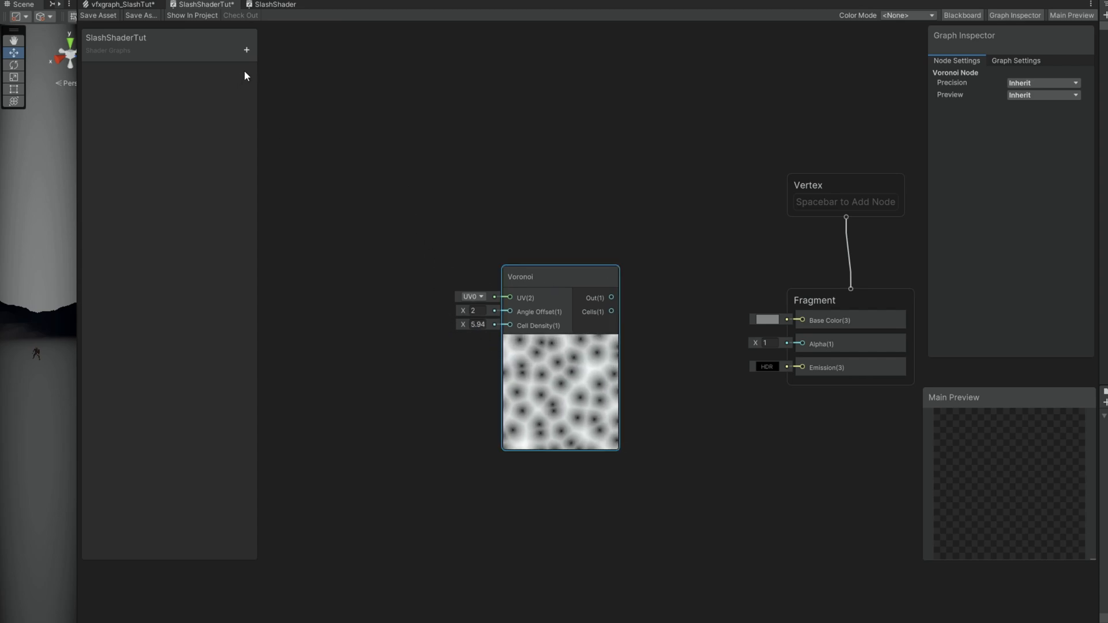
Add a Float property VoronoiScale (default 6) and wire it to Voronoi Cell Density
left_click(246, 50)
left_click(277, 74)
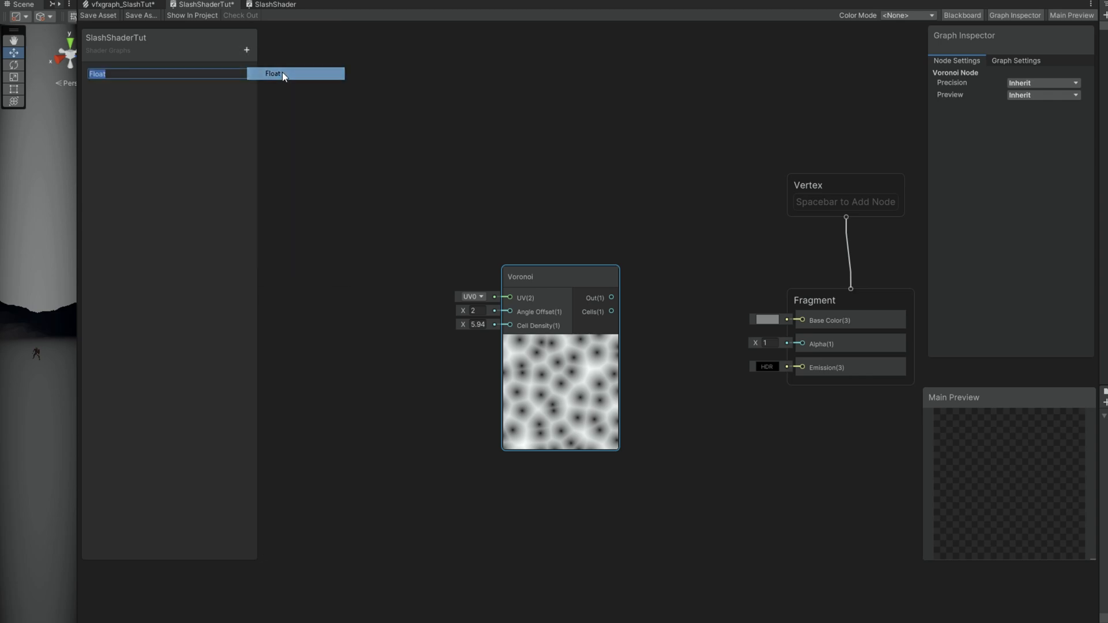
type("VoronoiScale")
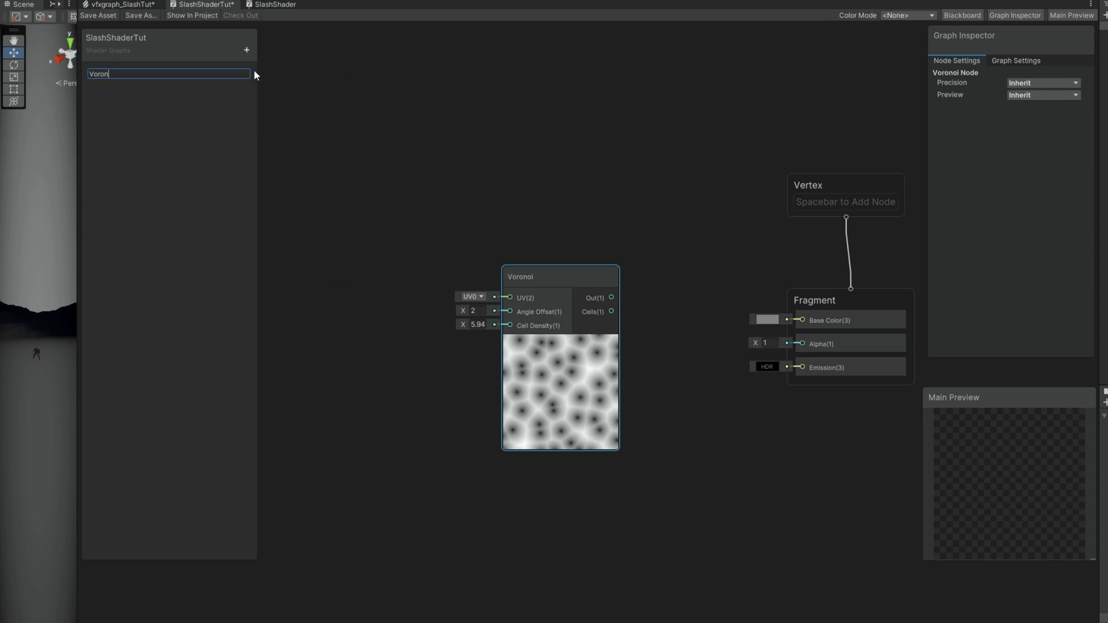
key("Return")
left_click(138, 71)
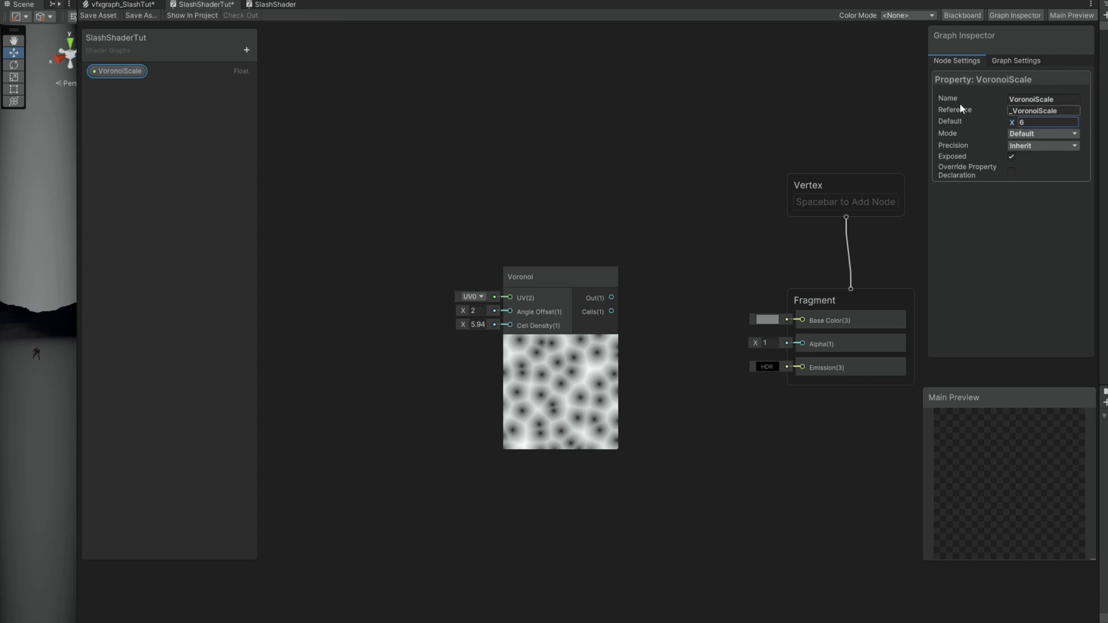
left_click_drag(373, 300, 454, 346)
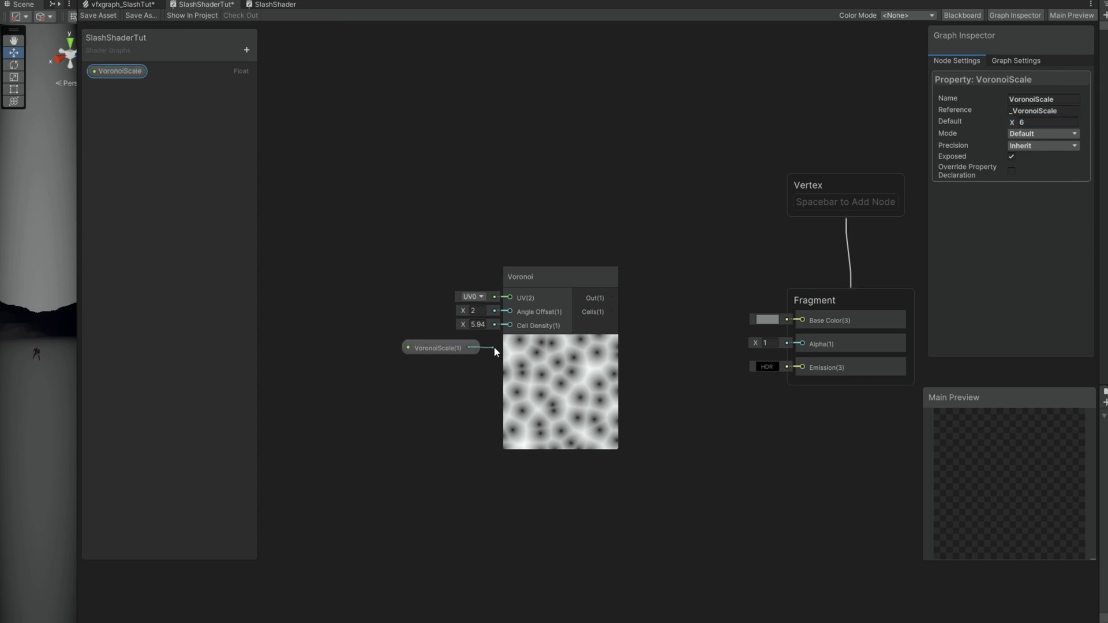
mouse_move(524, 277)
left_mouse_down()
mouse_move(525, 301)
mouse_move(442, 320)
mouse_move(800, 320)
left_mouse_up()
left_click(437, 348, "ctrl")
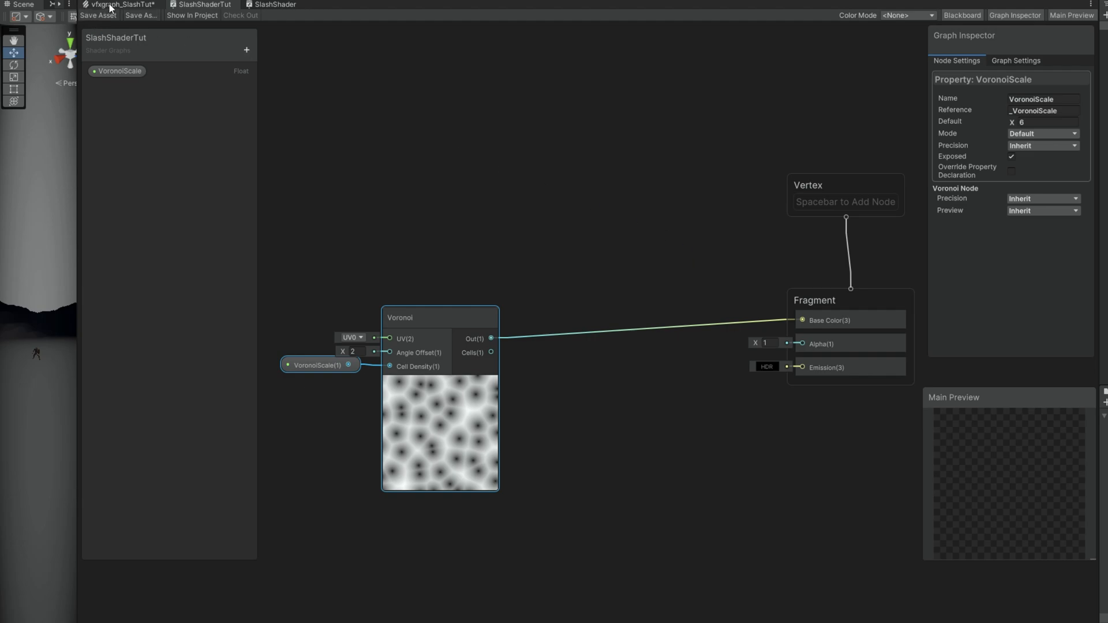
Assign SlashShaderTut as Output Particle Mesh's shader graph and widen the scene view
left_click(135, 7)
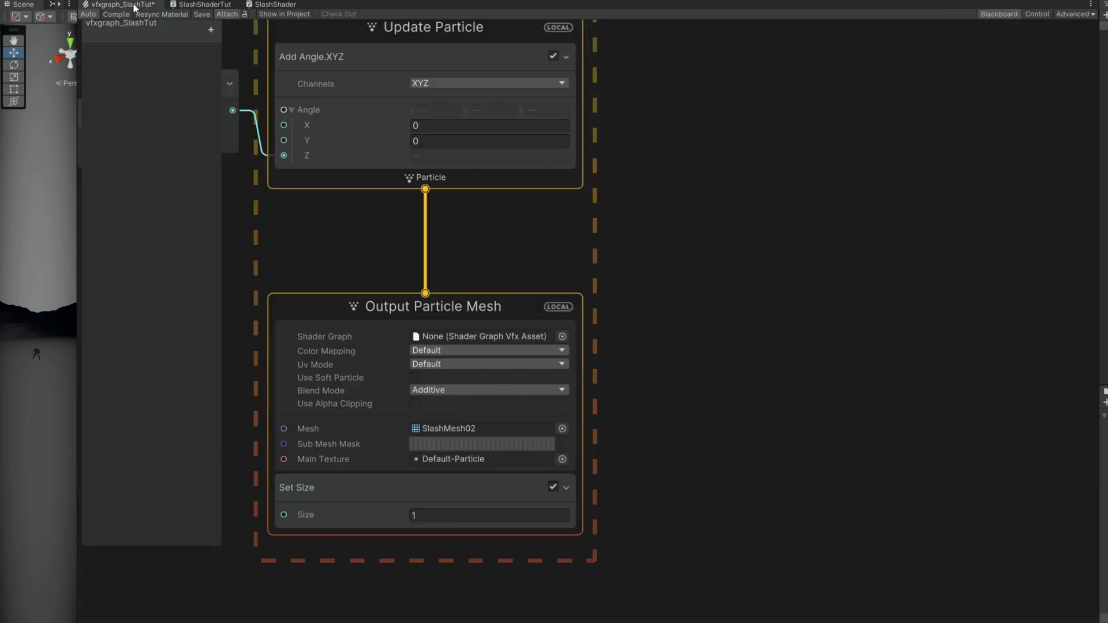
left_click(520, 324)
left_click(561, 338)
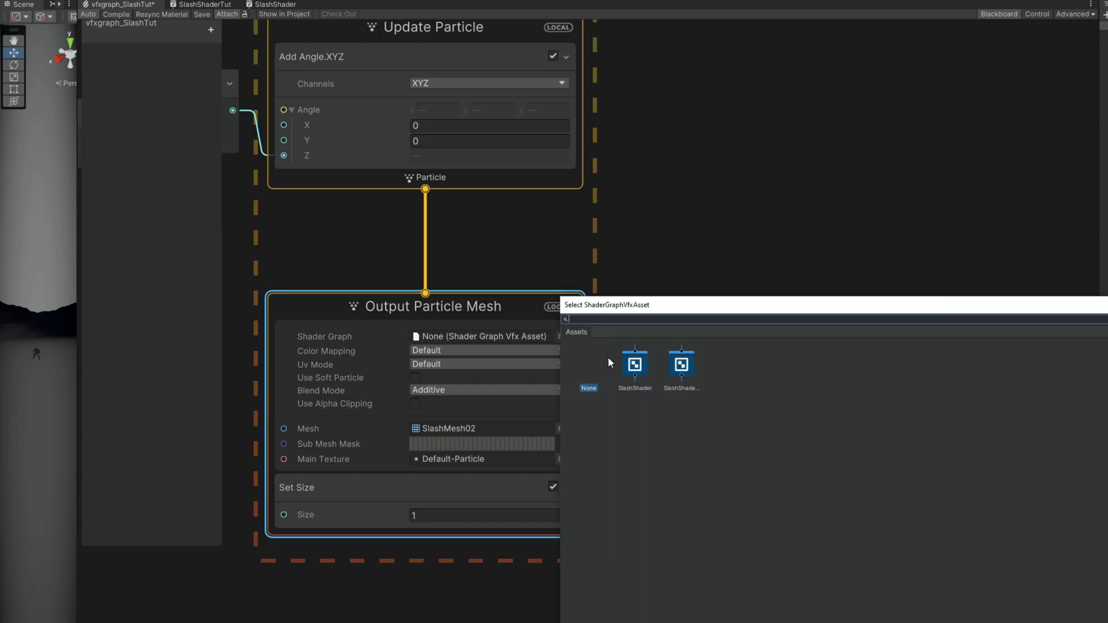
left_click(680, 367)
double_click(677, 374)
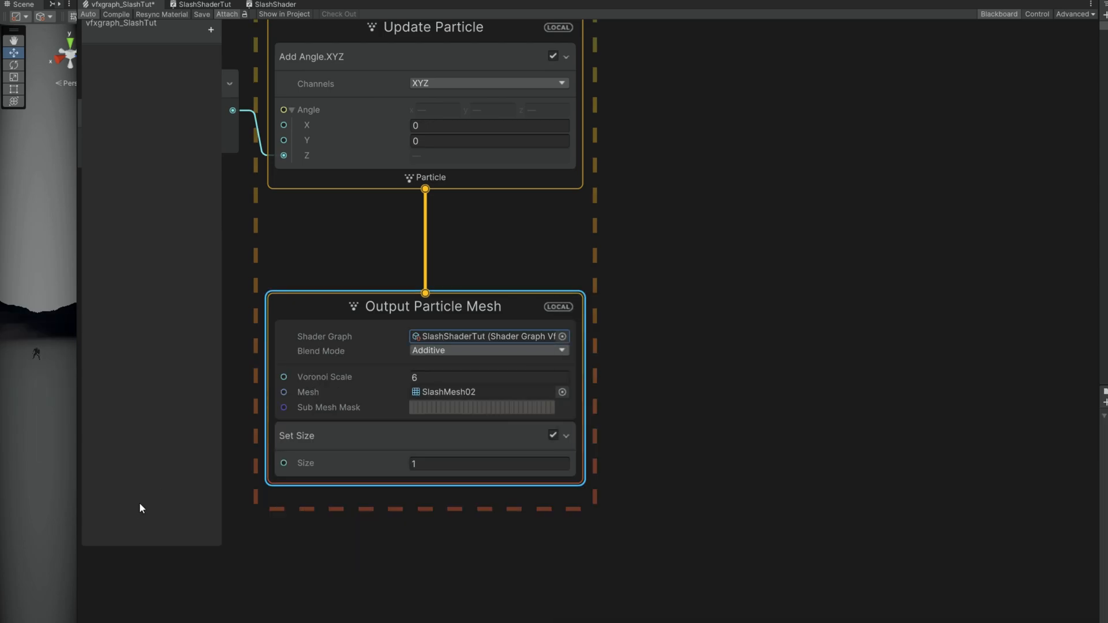
left_click_drag(80, 558, 656, 558)
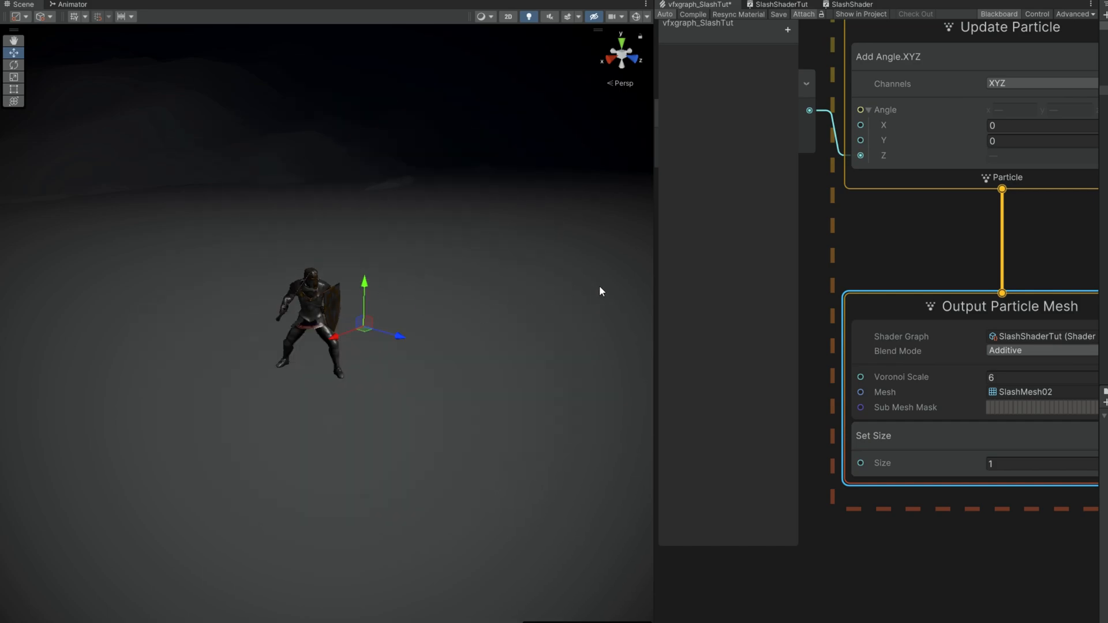
In SlashShaderTut, add Polar Coordinates followed by a Split node
left_click_drag(653, 274, 304, 275)
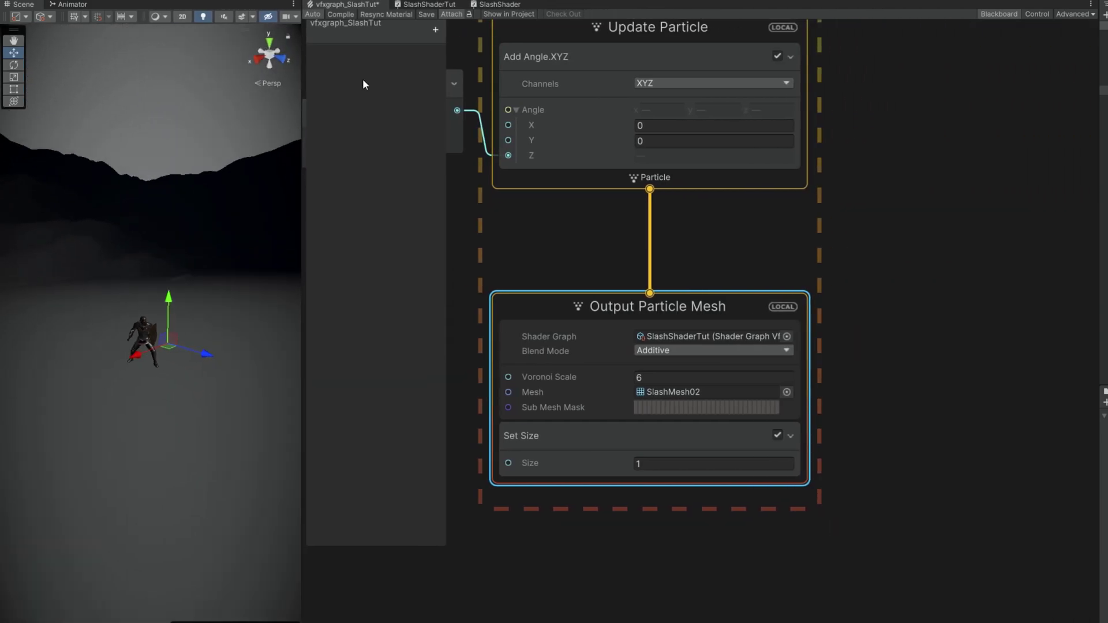
left_click(431, 5)
middle_click_drag(643, 279, 522, 286)
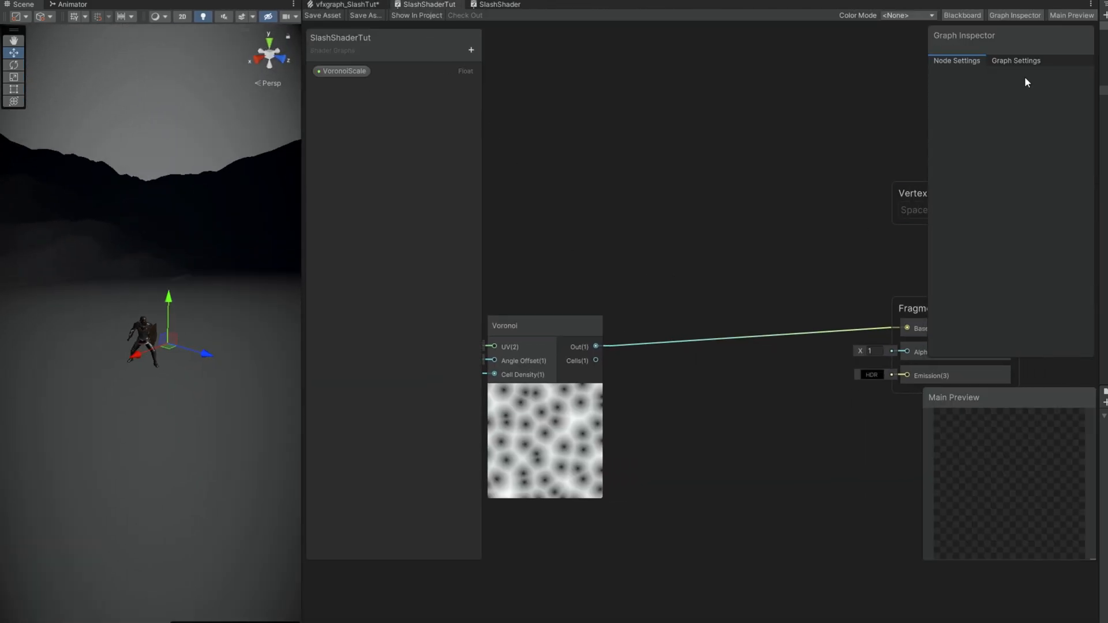
left_click_drag(310, 298, 138, 298)
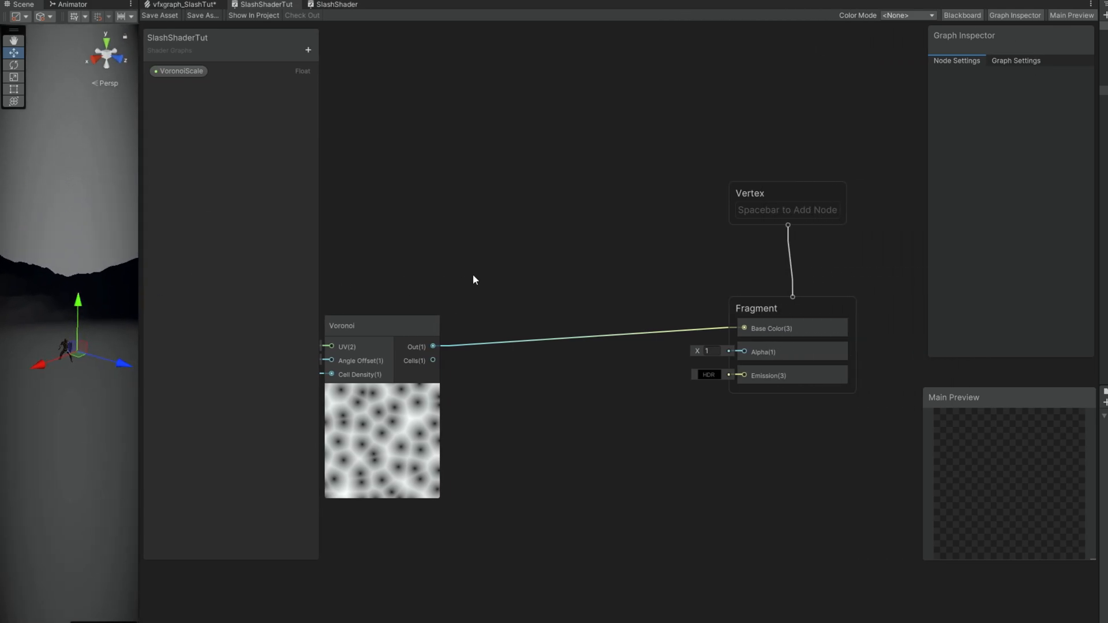
mouse_move(474, 272)
middle_mouse_down()
mouse_move(634, 315)
mouse_move(609, 311)
middle_mouse_up()
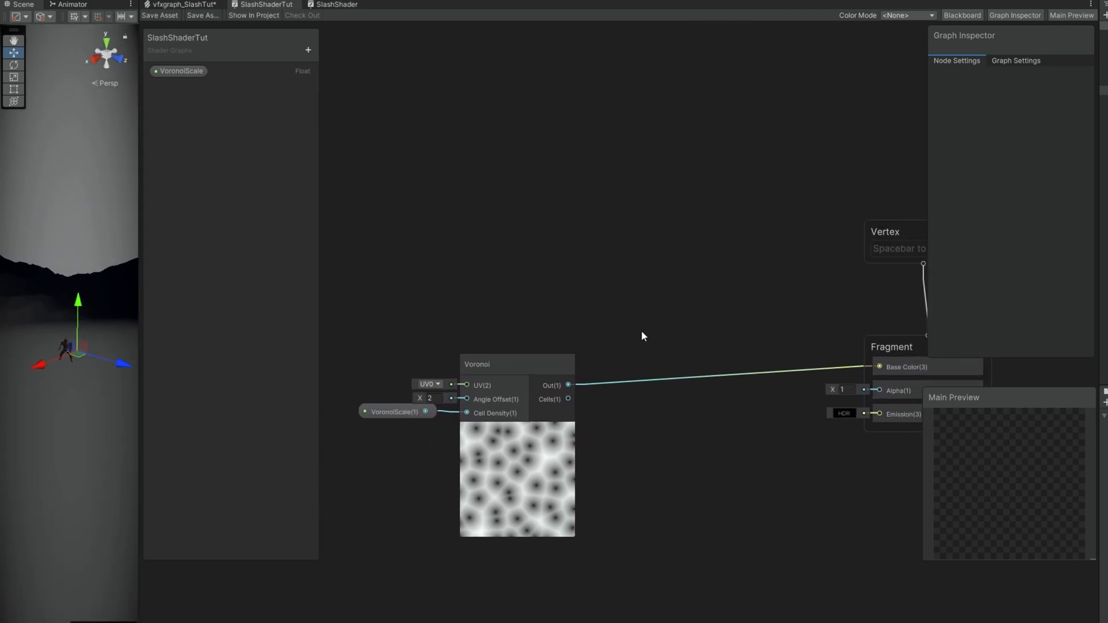
key("space")
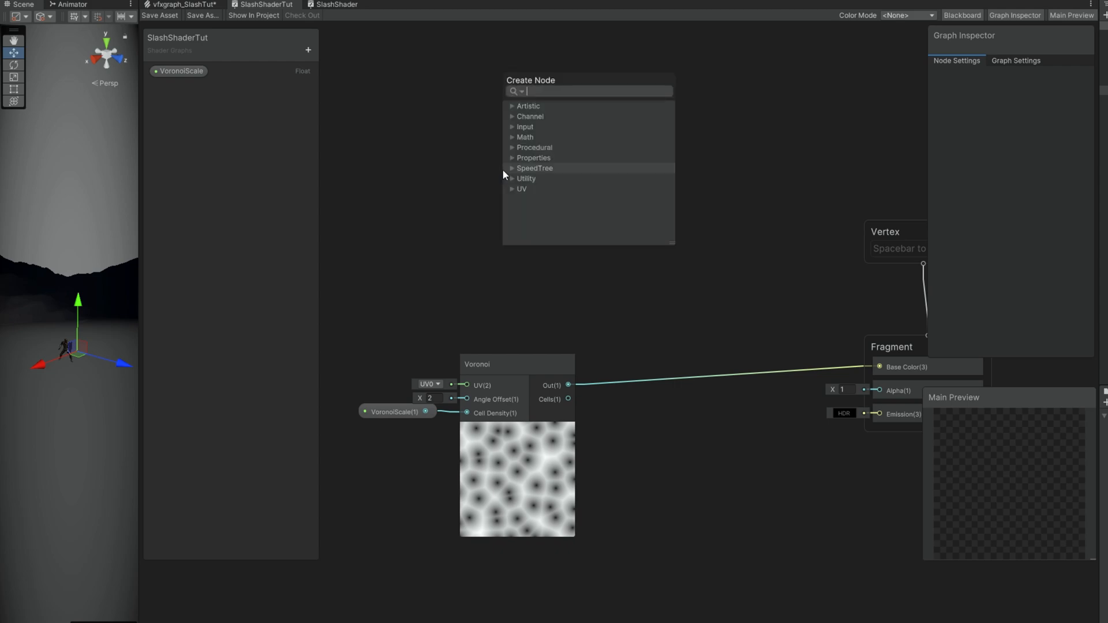
type("pol")
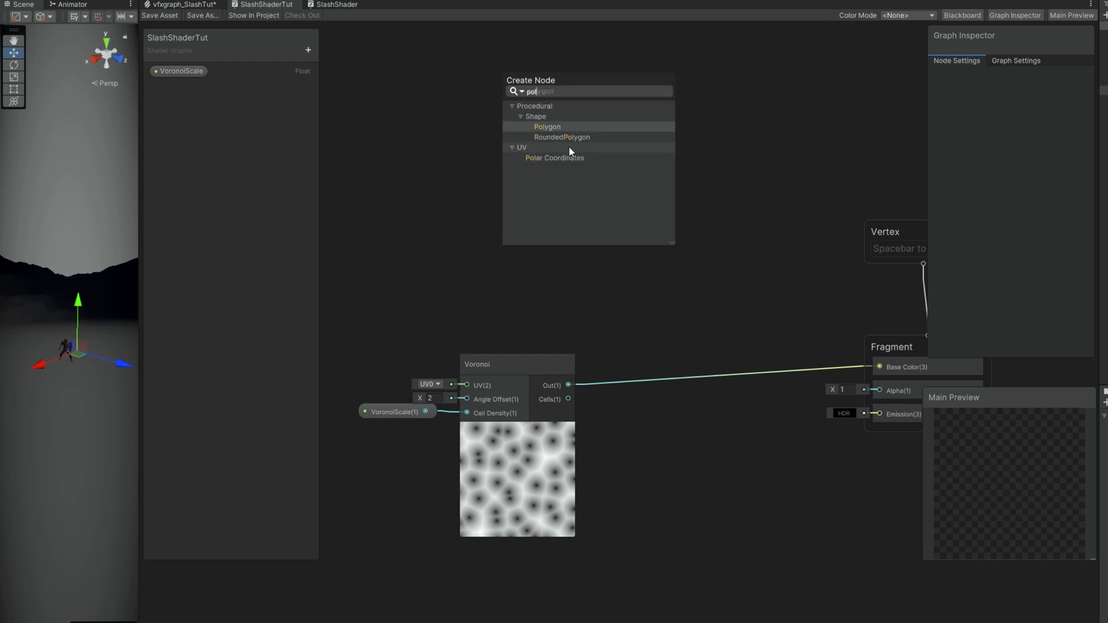
double_click(555, 157)
mouse_move(557, 205)
left_mouse_down()
mouse_move(481, 127)
mouse_move(745, 104)
left_mouse_up()
type("split")
key("Return")
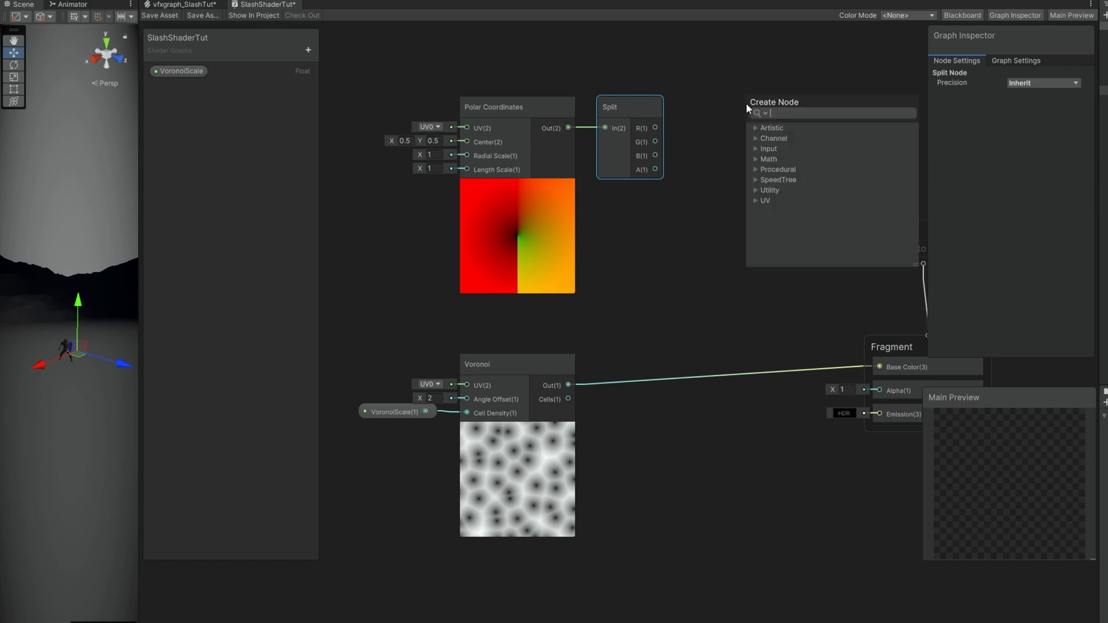
type("power")
Chain Split R through One Minus into a Power node with exponent 2.85
key("Return")
left_click_drag(746, 104, 800, 105)
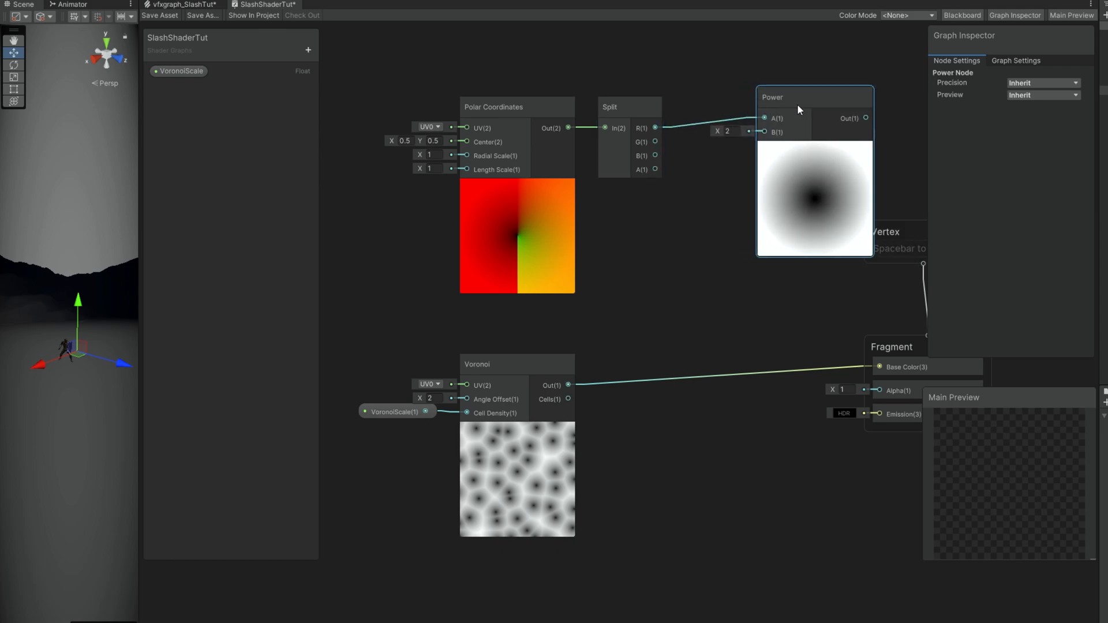
left_click(744, 139)
type(".85")
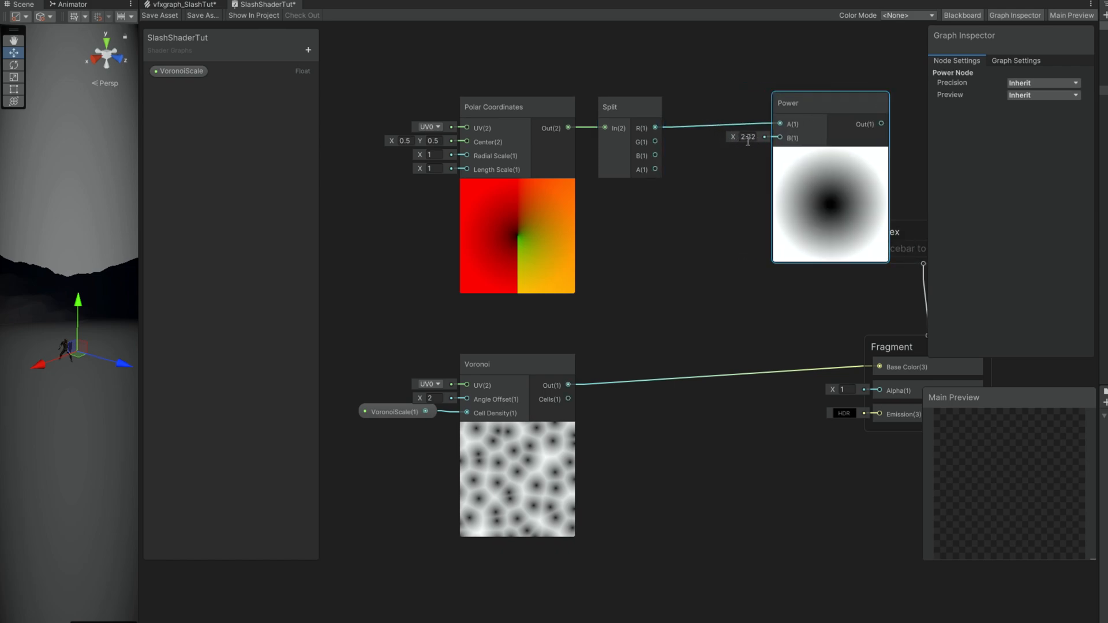
type("2.85")
key("Return")
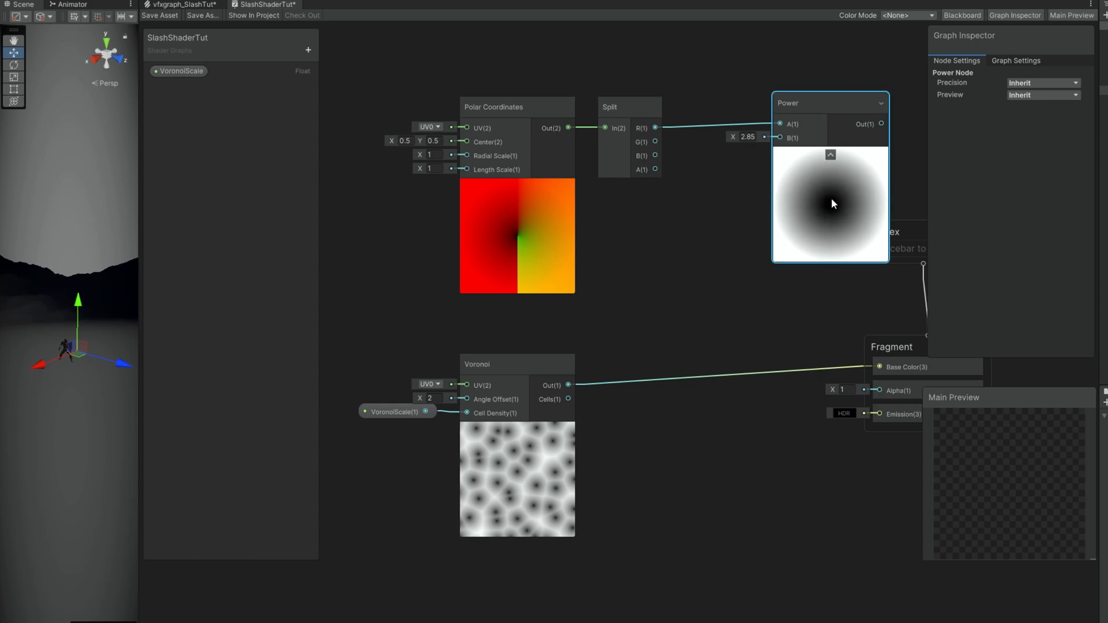
left_click_drag(821, 103, 870, 103)
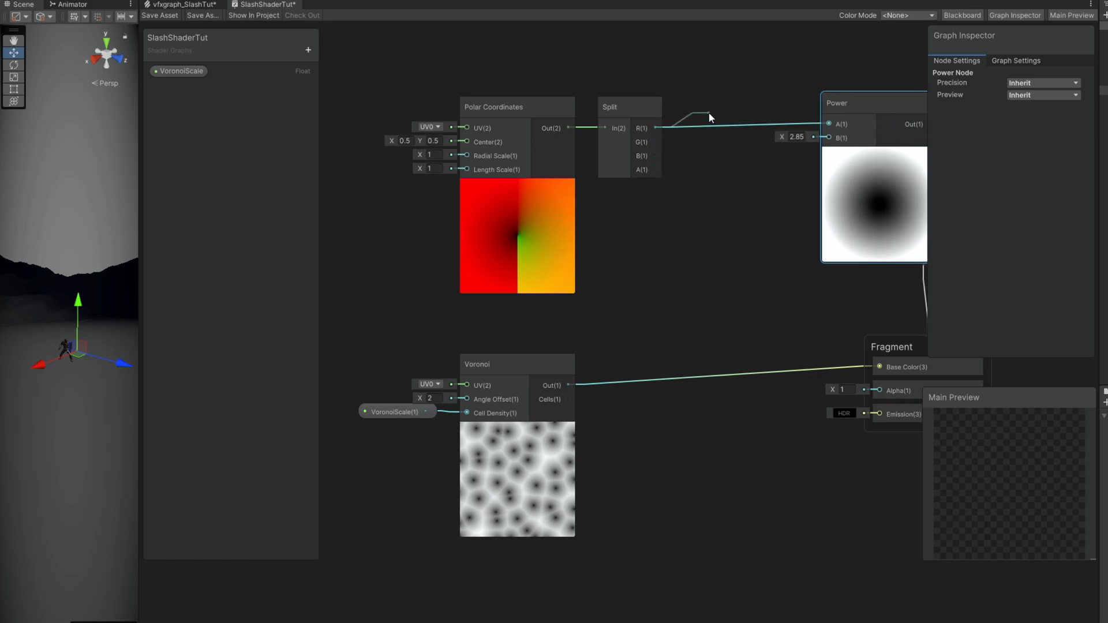
mouse_move(657, 129)
left_mouse_down()
mouse_move(761, 114)
mouse_move(825, 124)
left_mouse_up()
type("one min")
key("Return")
left_click_drag(719, 321, 402, 102)
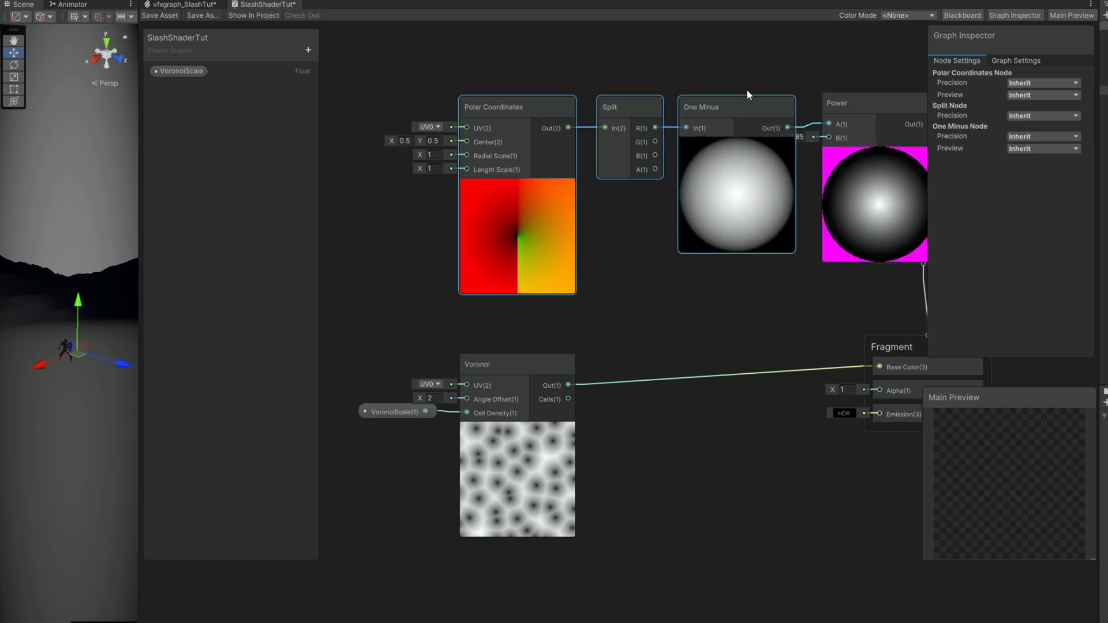
left_click_drag(737, 104, 595, 102)
left_click(684, 151)
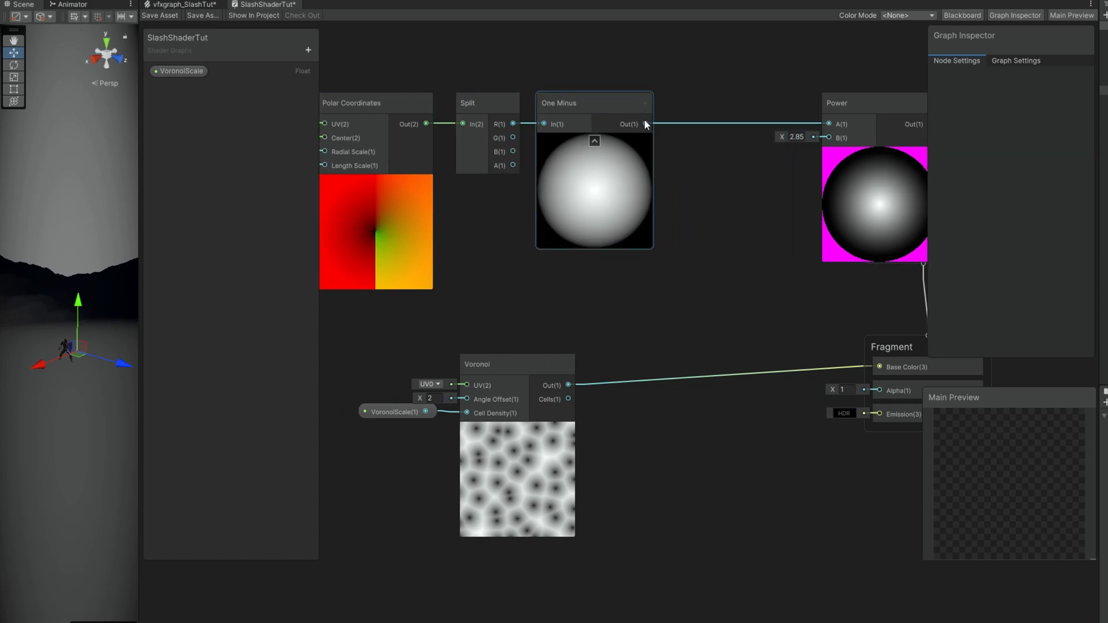
Insert a Clamp between One Minus and Power and tidy the gradient nodes
right_click(700, 94)
type("cla")
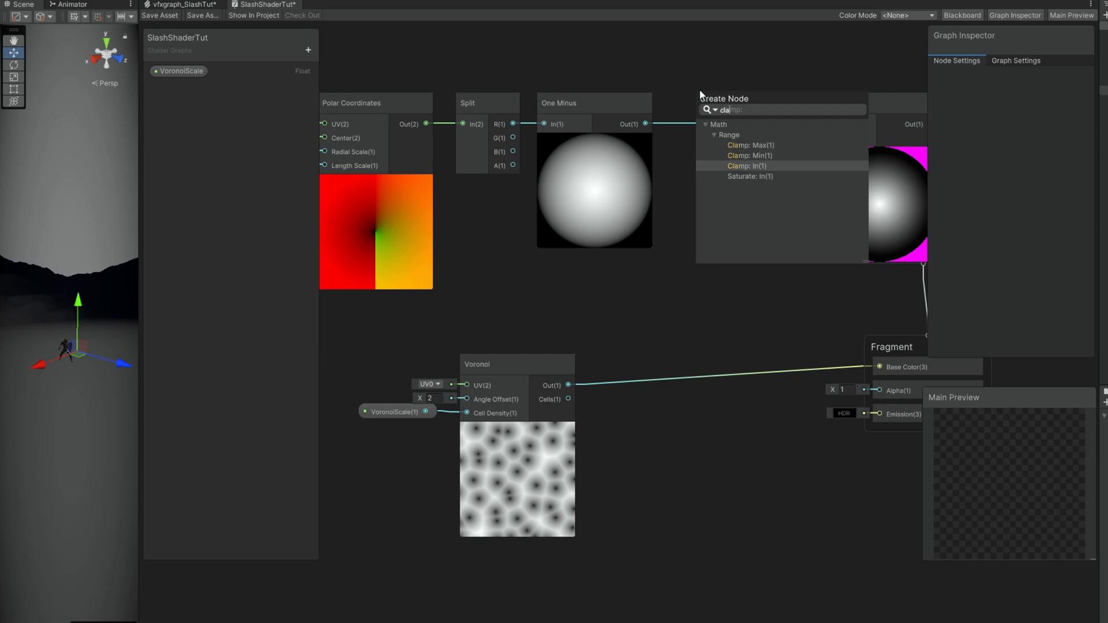
key("Down")
key("Down")
key("Return")
left_click_drag(699, 89, 688, 103)
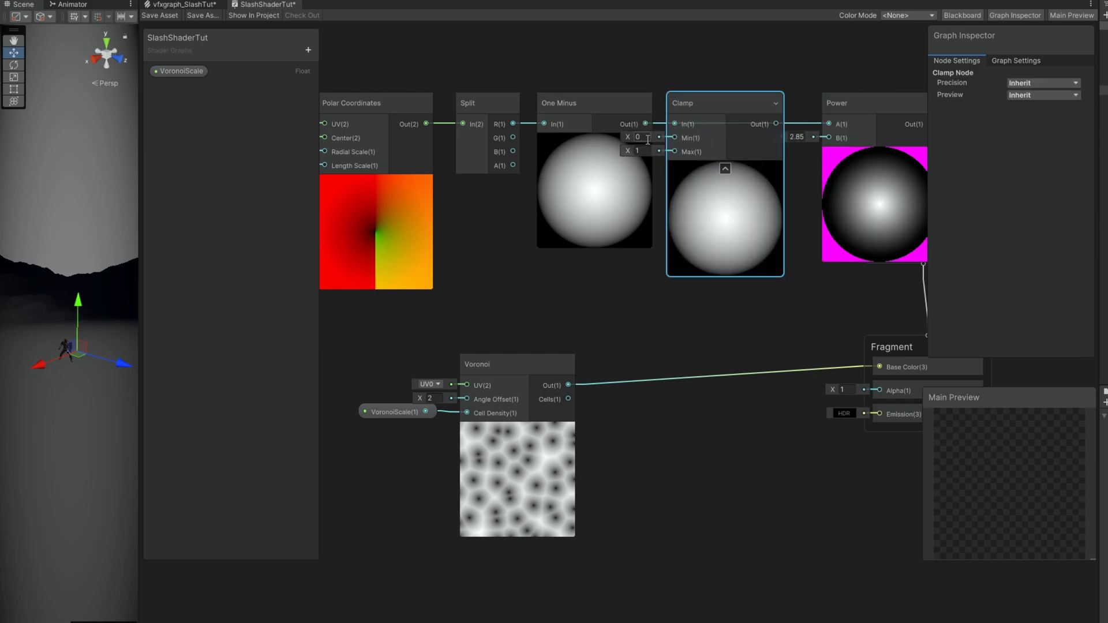
left_click_drag(821, 125, 827, 124)
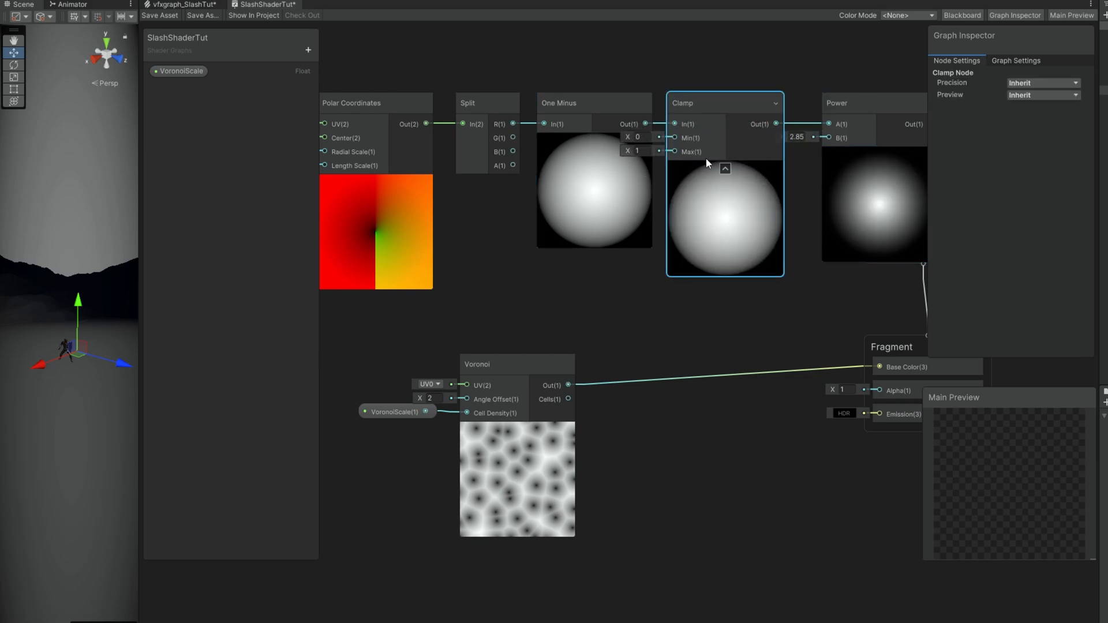
left_click(723, 168)
middle_click_drag(753, 195, 659, 197)
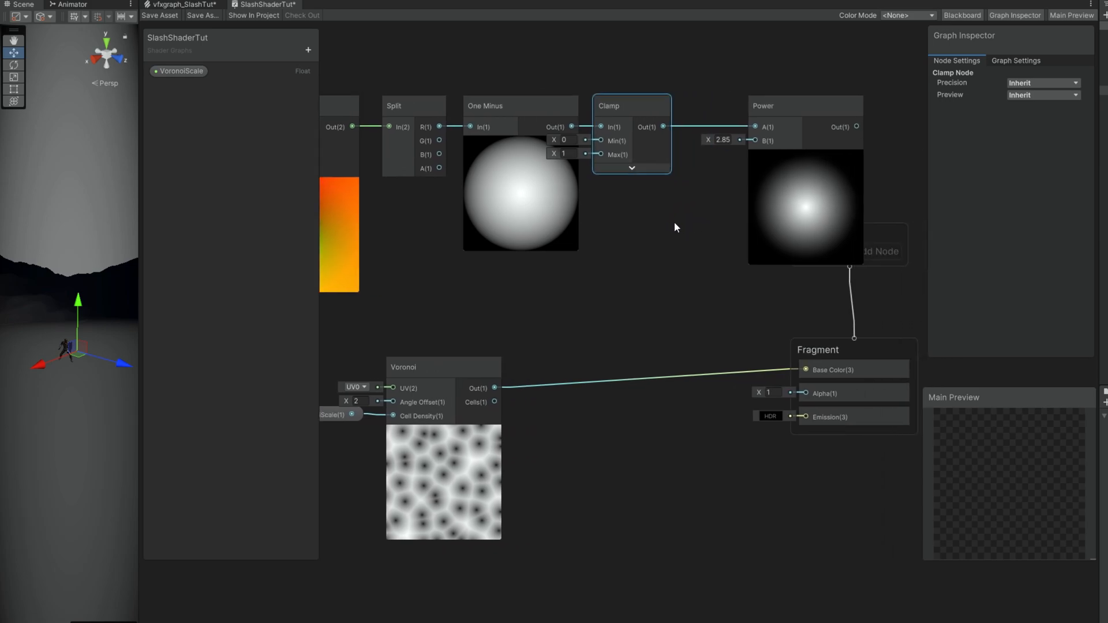
scroll(659, 197, "down", 3)
left_click_drag(736, 105, 364, 225)
mouse_move(736, 165)
left_mouse_down()
mouse_move(528, 144)
mouse_move(602, 212)
left_mouse_up()
Multiply the falloff by Voronoi into Base Color and save the asset
left_click(580, 165)
type("mul")
double_click(645, 250)
scroll(645, 298, "up", 4)
left_click_drag(576, 386, 674, 224)
left_click(719, 294)
mouse_move(803, 300)
middle_mouse_down()
mouse_move(624, 178)
mouse_move(577, 304)
middle_mouse_up()
left_click_drag(762, 182, 902, 341)
left_click(172, 19)
left_click_drag(141, 260, 364, 260)
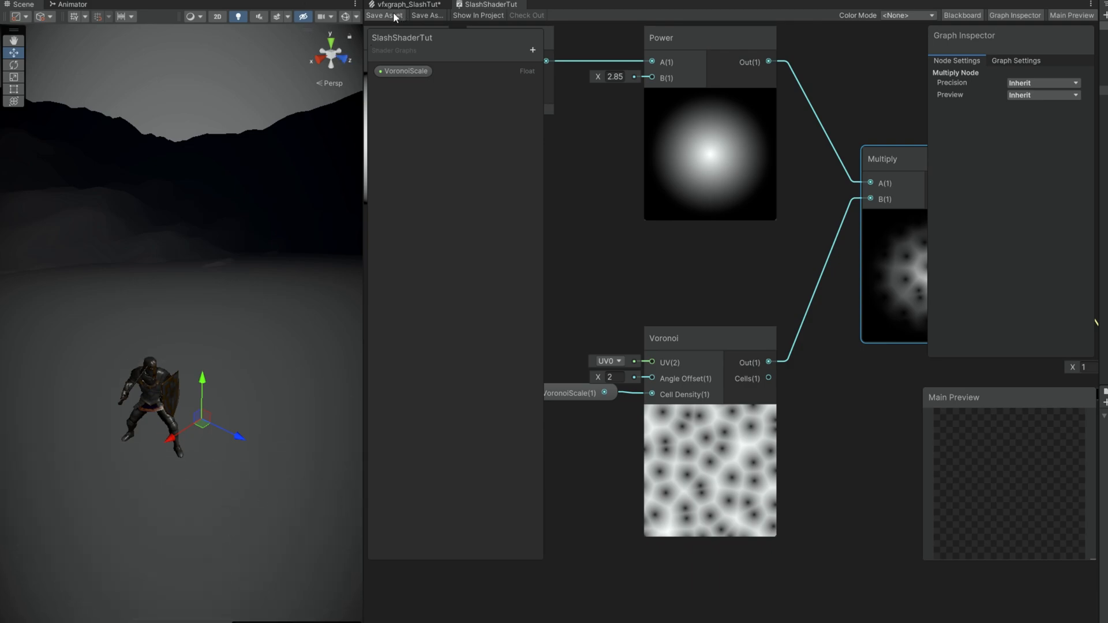
Add a Color property set to HDR mode with fully opaque alpha
left_click(581, 113)
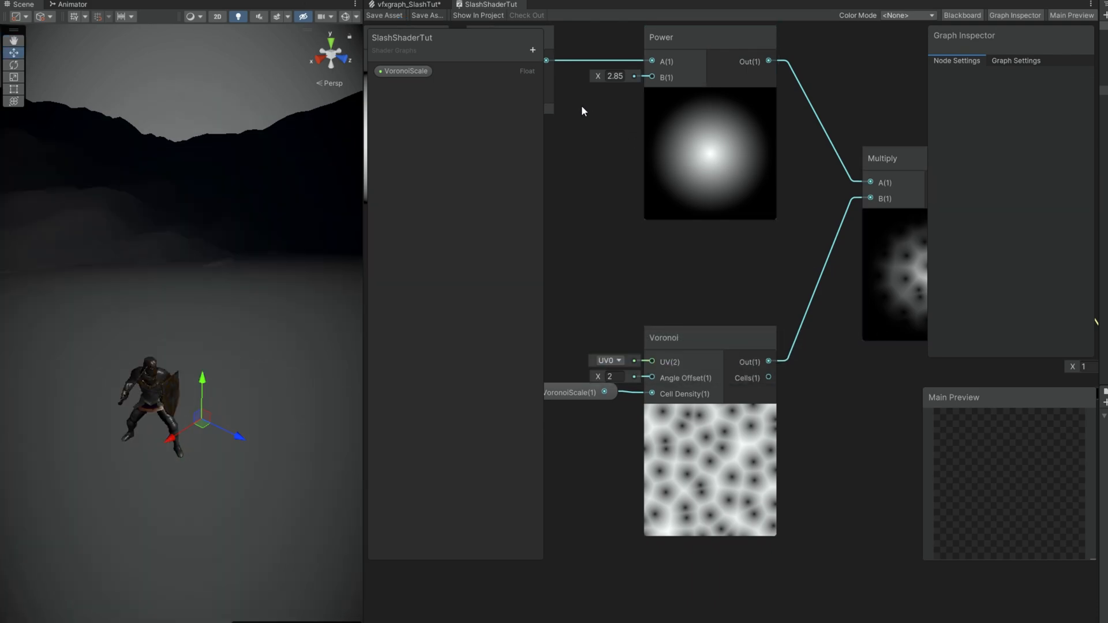
left_click(532, 49)
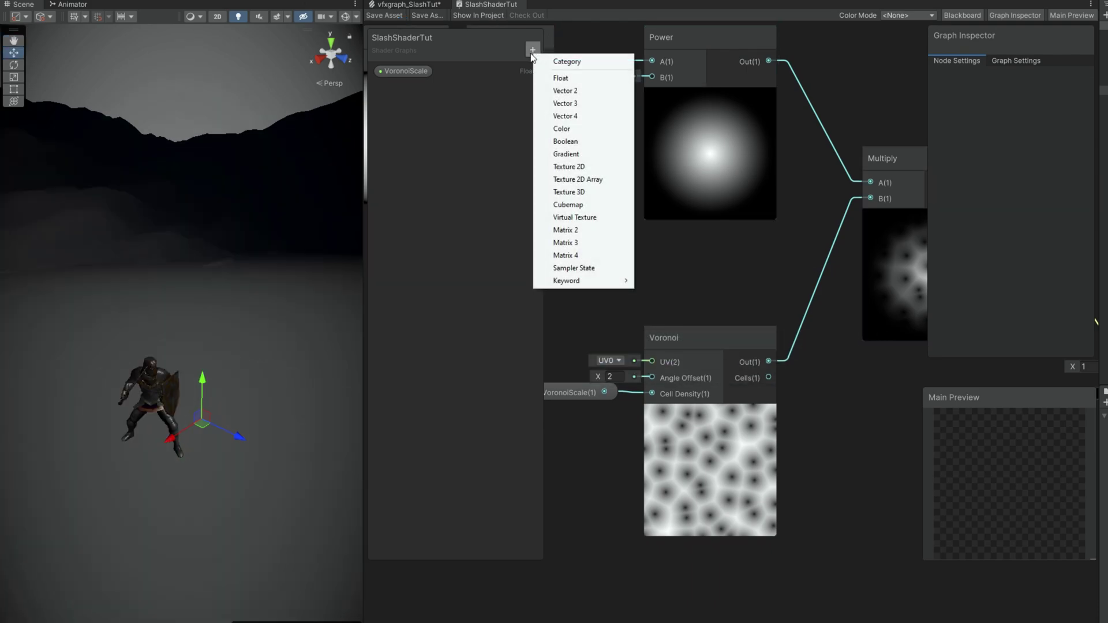
left_click(566, 130)
left_click(395, 72)
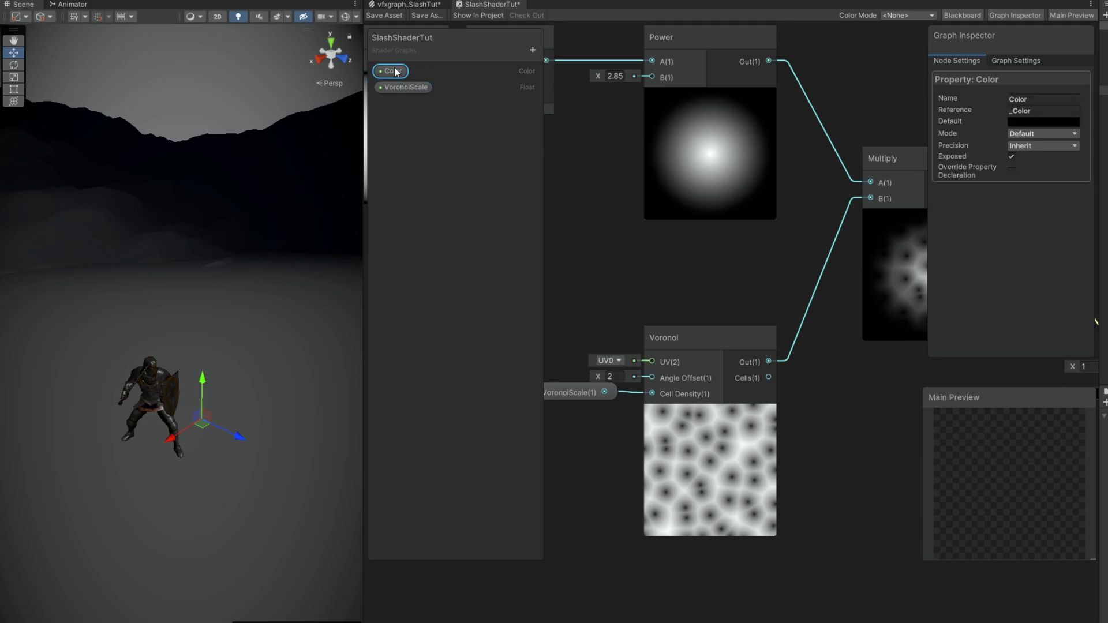
left_click(1019, 135)
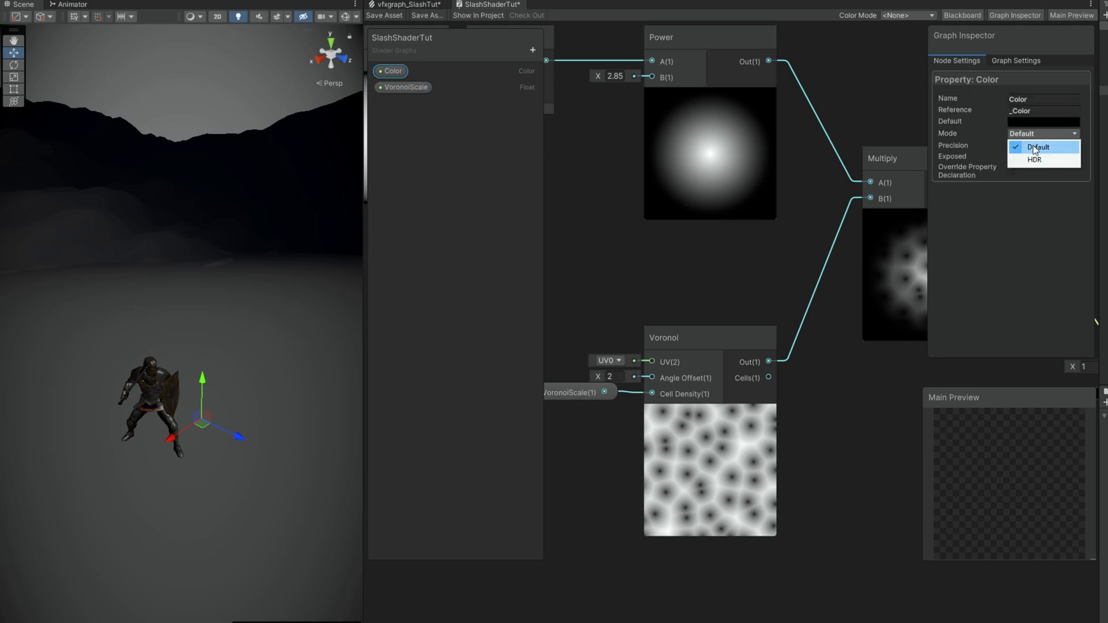
left_click(1034, 155)
left_click(1030, 123)
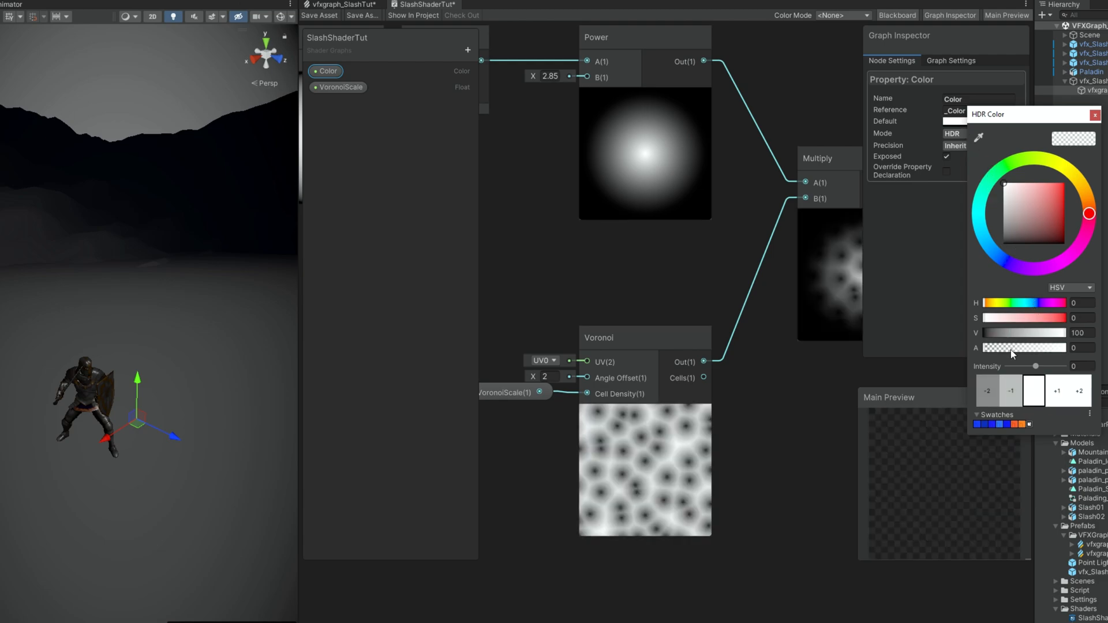
left_click_drag(1010, 348, 1073, 348)
left_click(1094, 115)
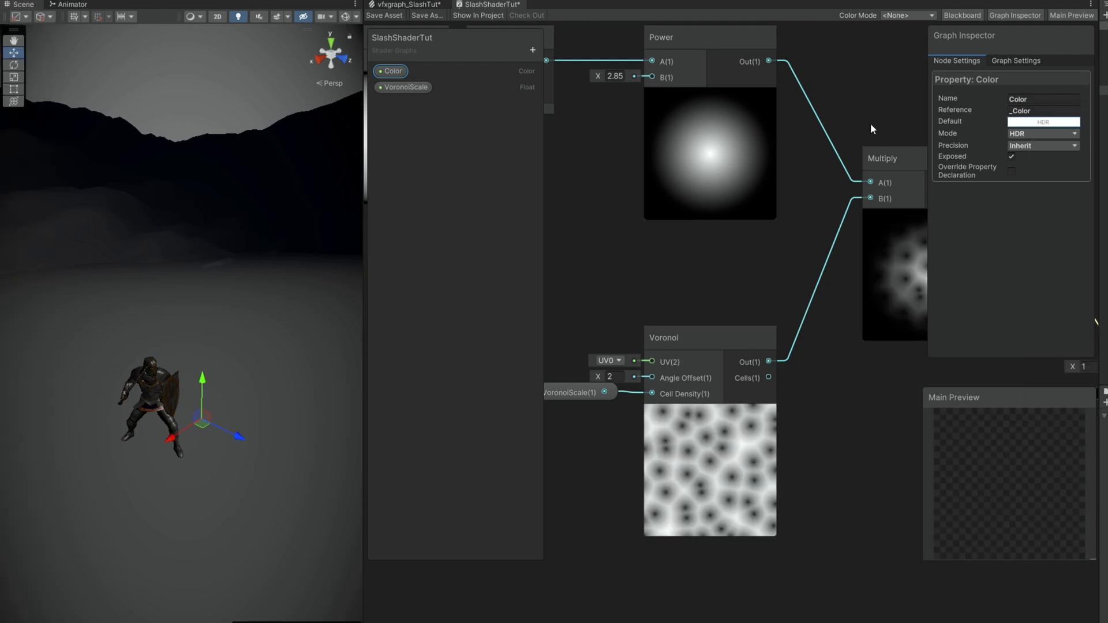
Multiply the masked Voronoi result by the Color and send it to Base Color
middle_click_drag(870, 124, 594, 146)
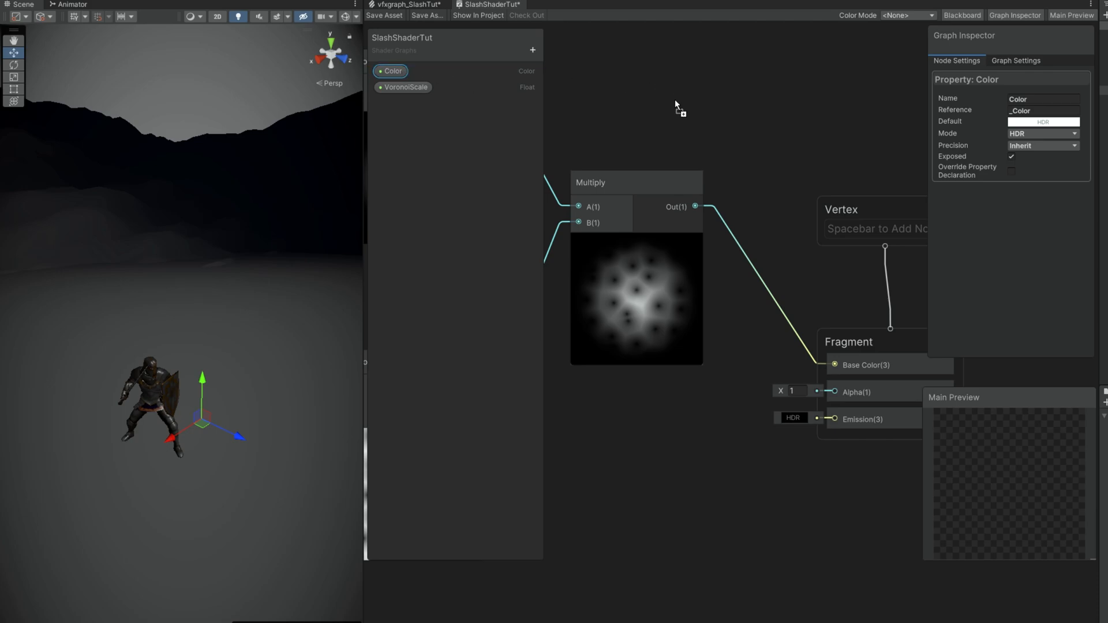
left_click_drag(676, 103, 657, 413)
scroll(693, 395, "up", 1)
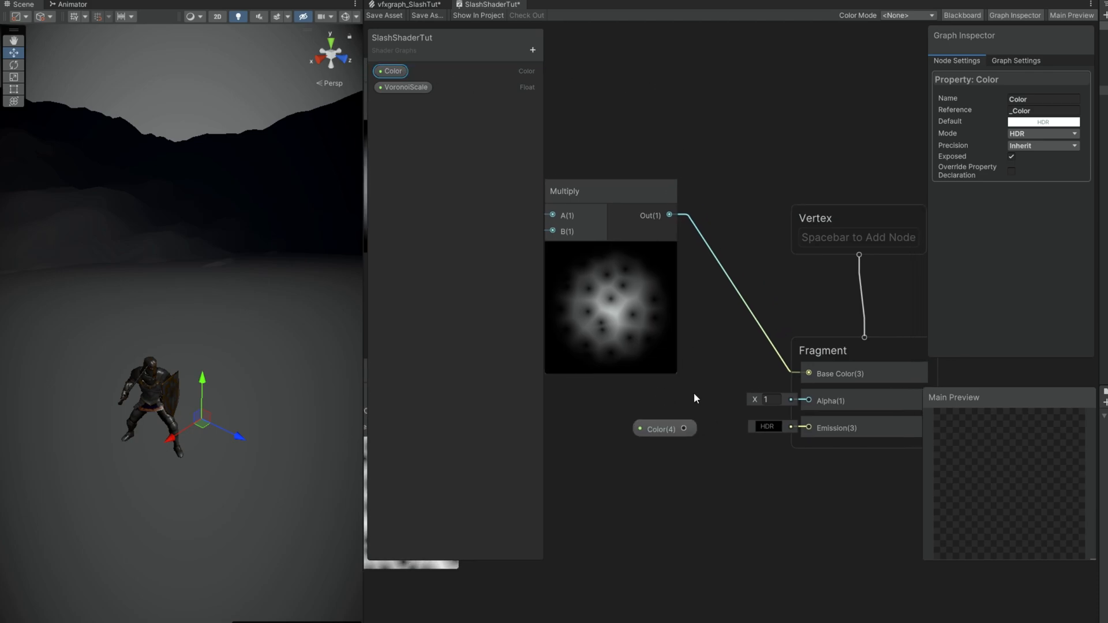
left_click(830, 275)
left_click(658, 428)
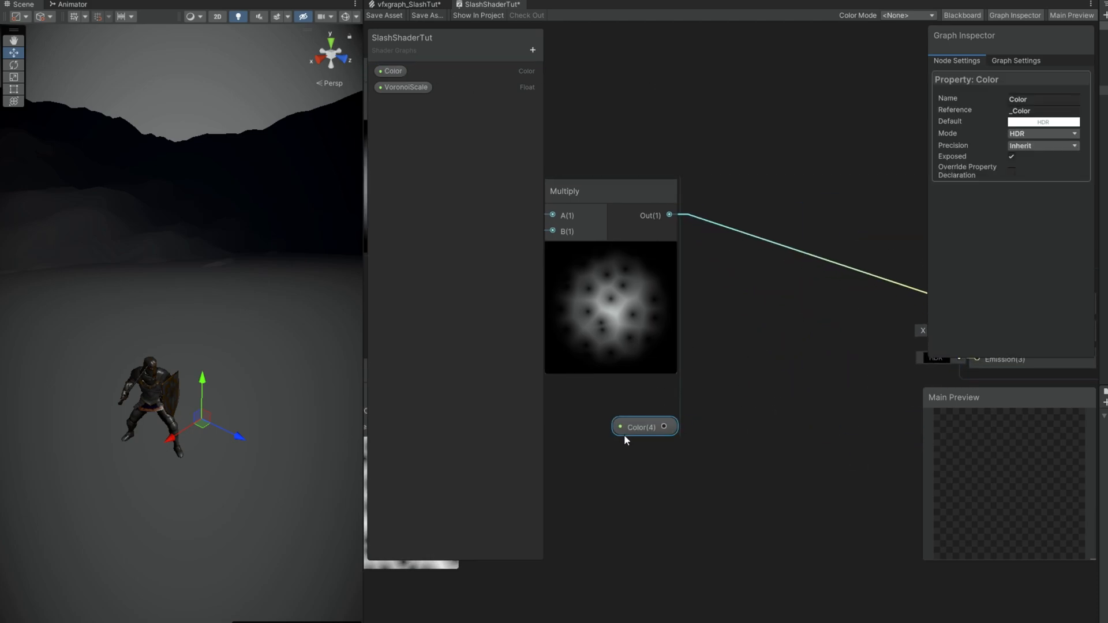
left_click_drag(672, 216, 738, 255)
type("mul")
double_click(780, 351)
left_click_drag(664, 426, 735, 283)
left_click_drag(761, 245, 759, 198)
middle_click_drag(761, 195, 697, 209)
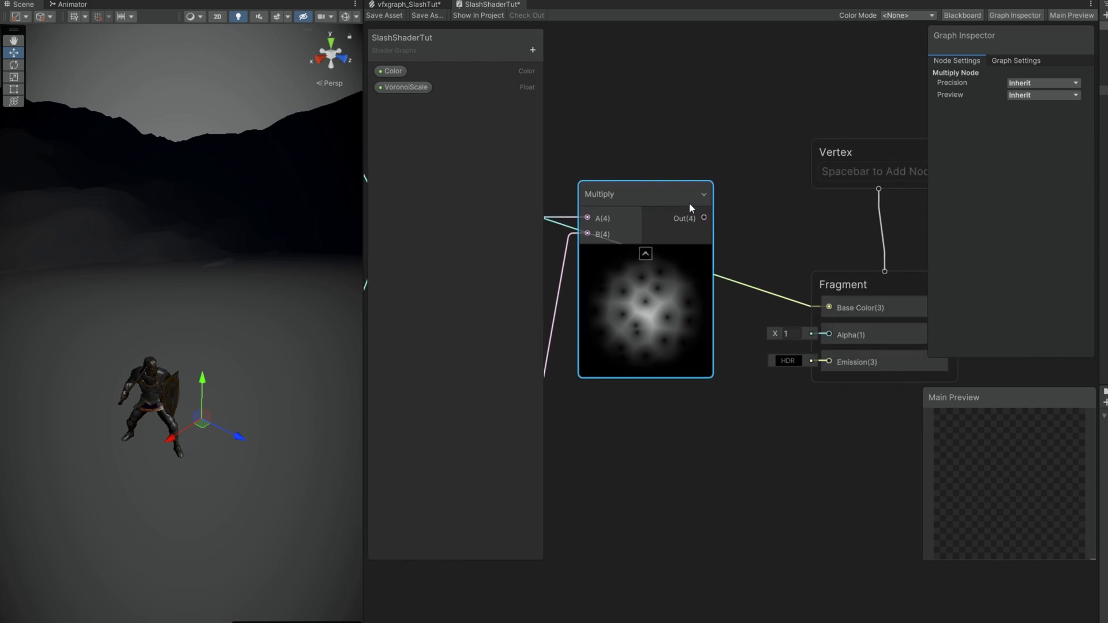
left_click_drag(712, 219, 827, 309)
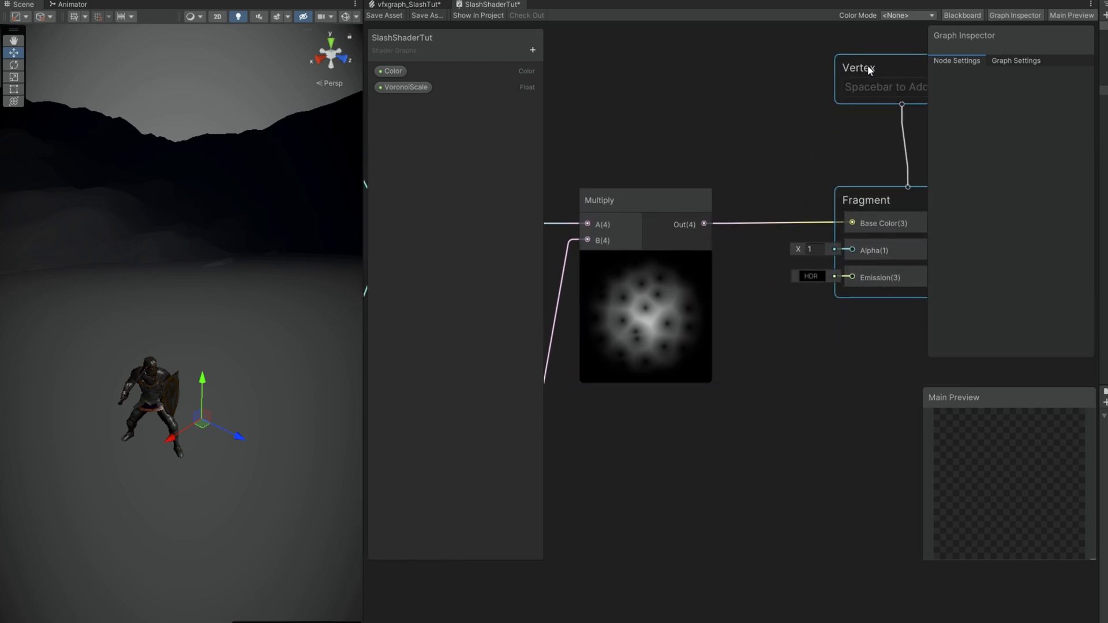
Add a Split node to separate the Color property's channels
middle_click_drag(744, 156, 815, 286)
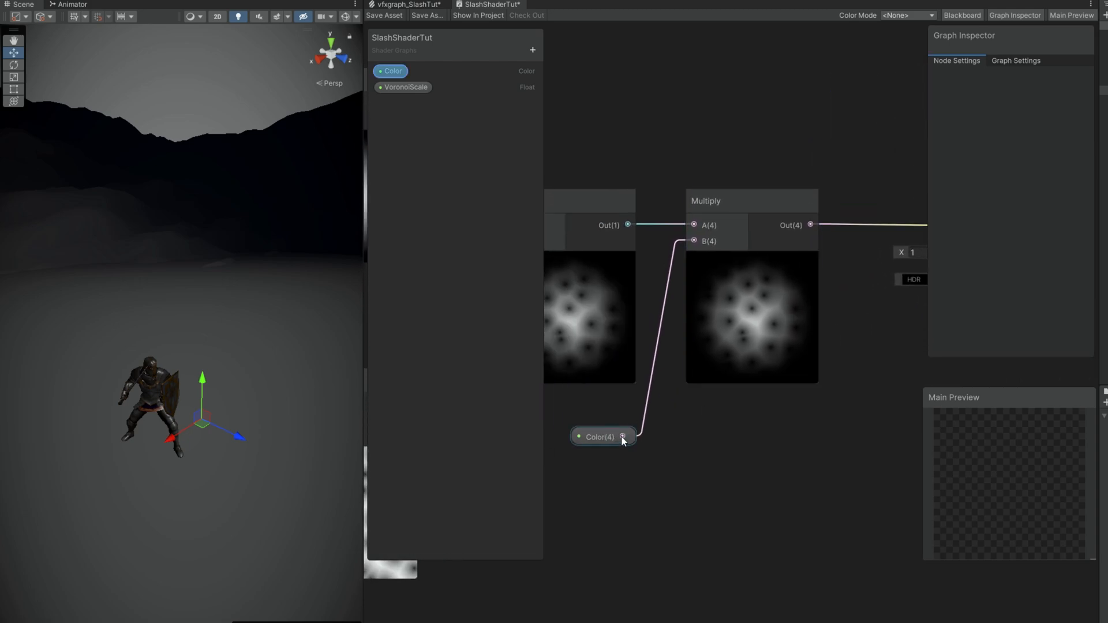
right_click(687, 453)
type("sp+l")
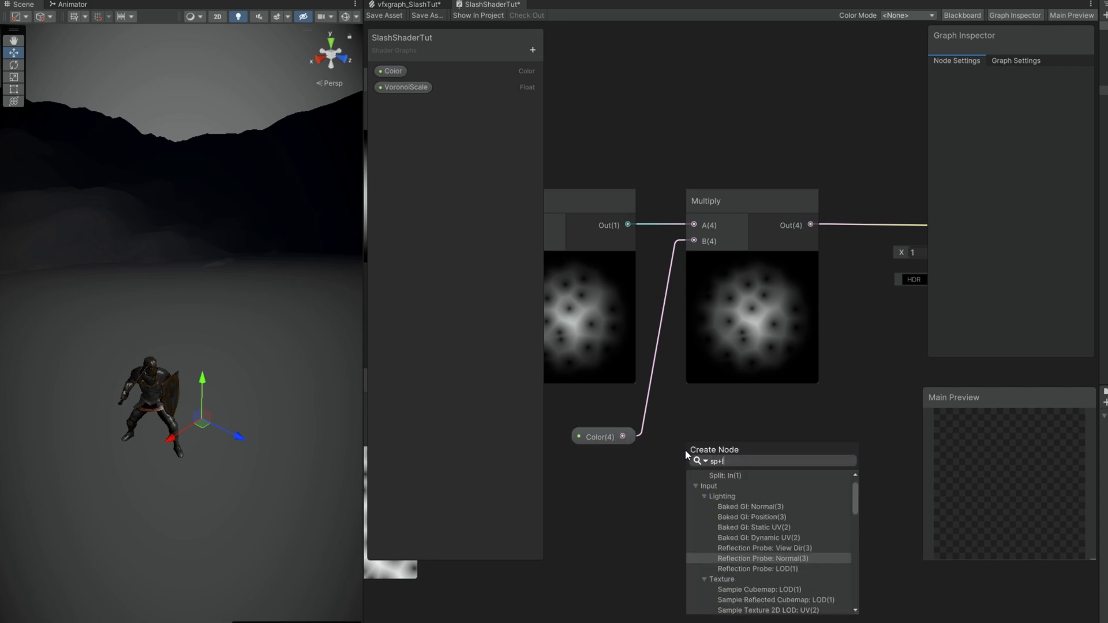
type("l")
key("Return")
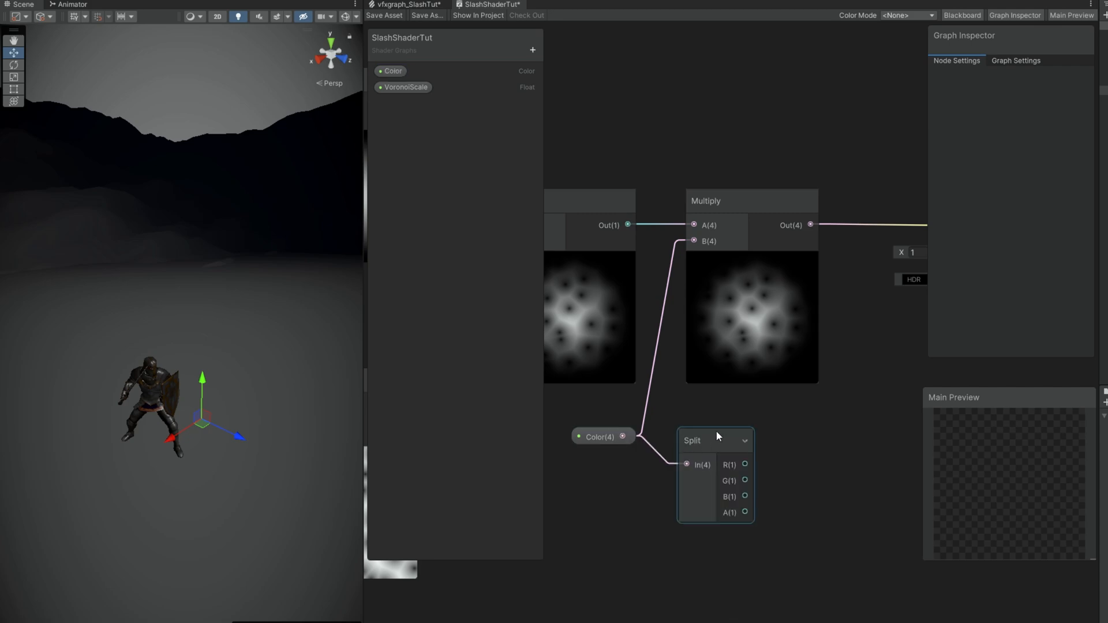
left_click(632, 250)
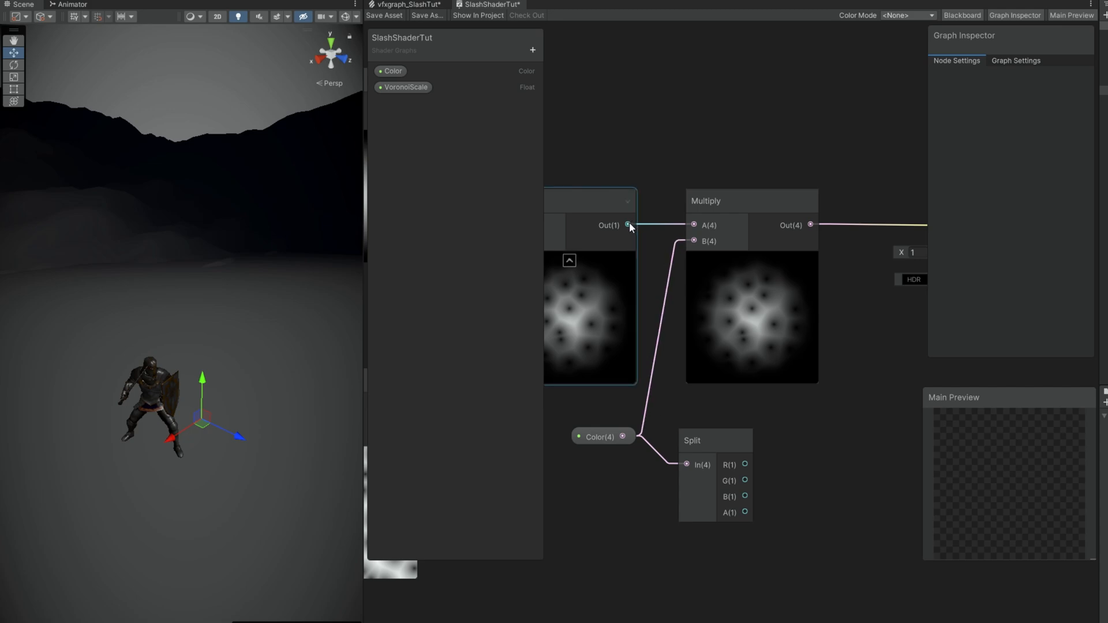
Multiply the Color alpha by the noise mask texture output
left_click_drag(628, 226, 817, 433)
type("mu")
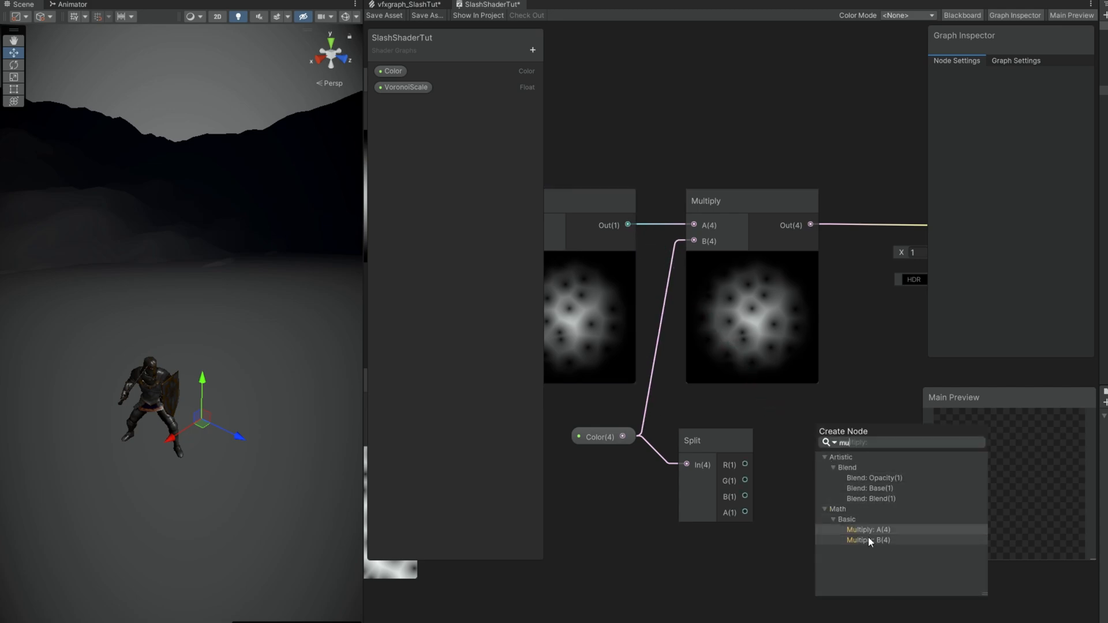
double_click(868, 540)
left_click_drag(744, 513, 829, 465)
left_click(720, 449)
left_click(744, 441)
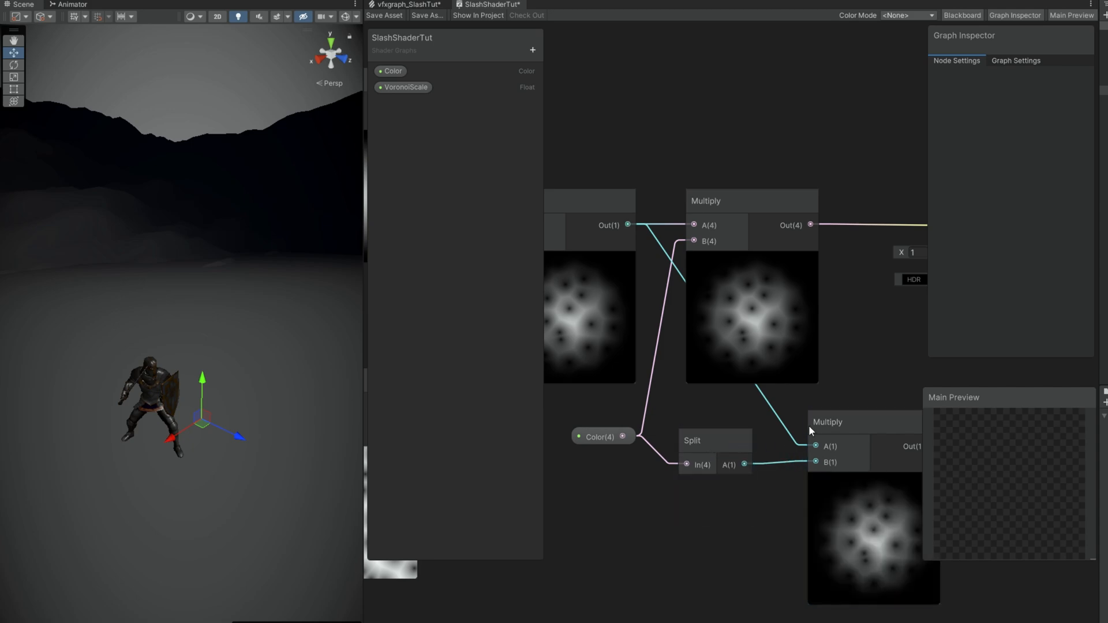
Connect the multiplied alpha to the Fragment Alpha input and tidy the master stack
middle_click_drag(825, 424, 710, 446)
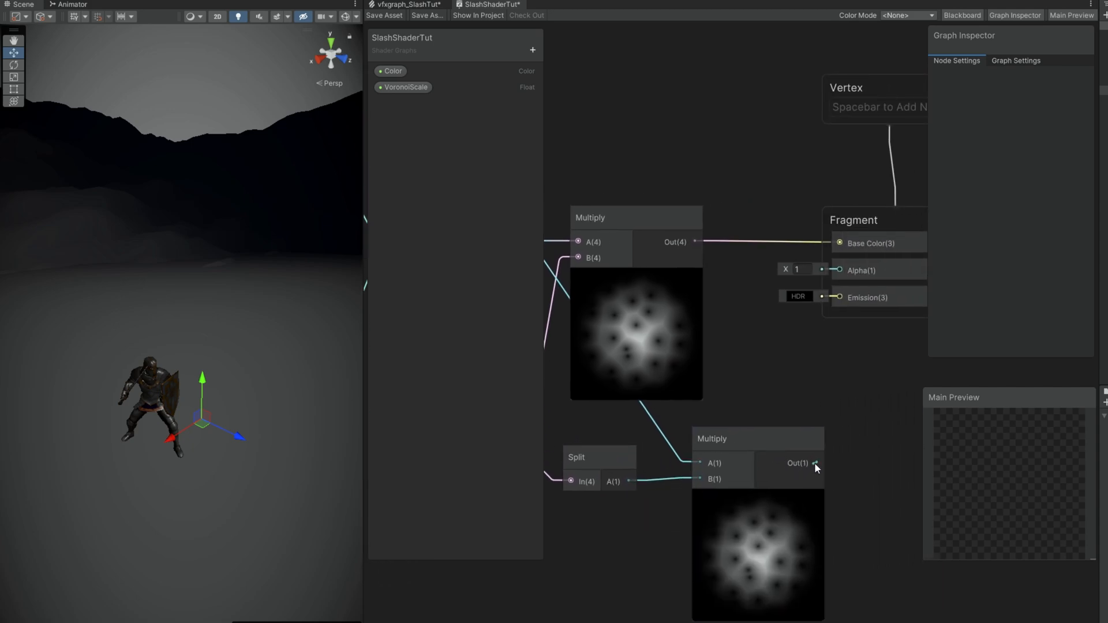
left_click_drag(815, 463, 838, 296)
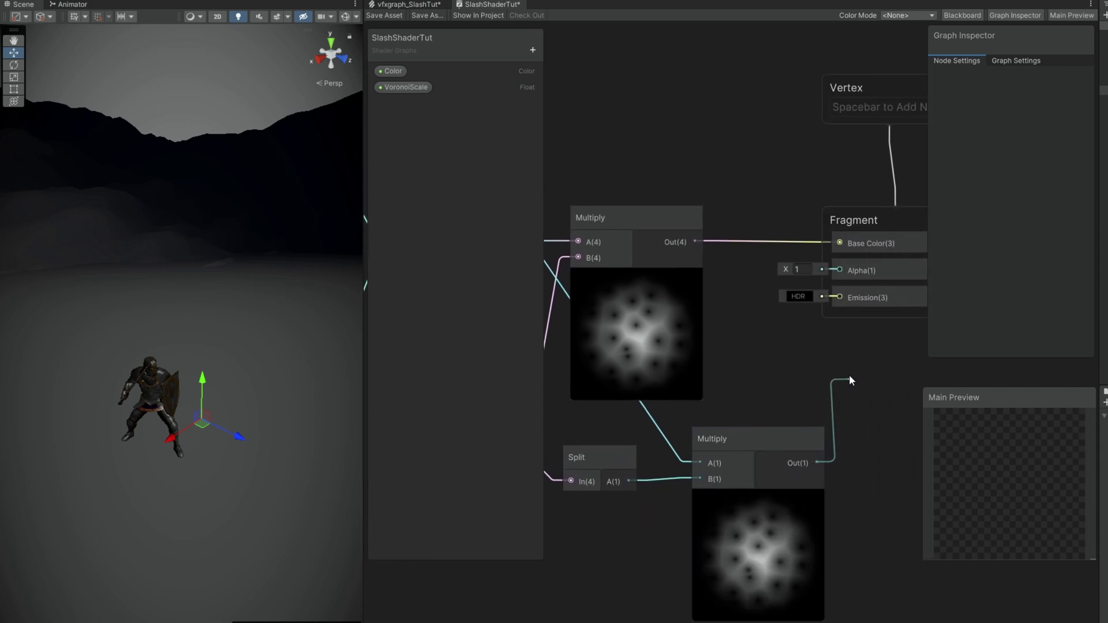
left_click(841, 273)
middle_click_drag(889, 342, 768, 418)
left_click_drag(734, 155, 771, 147)
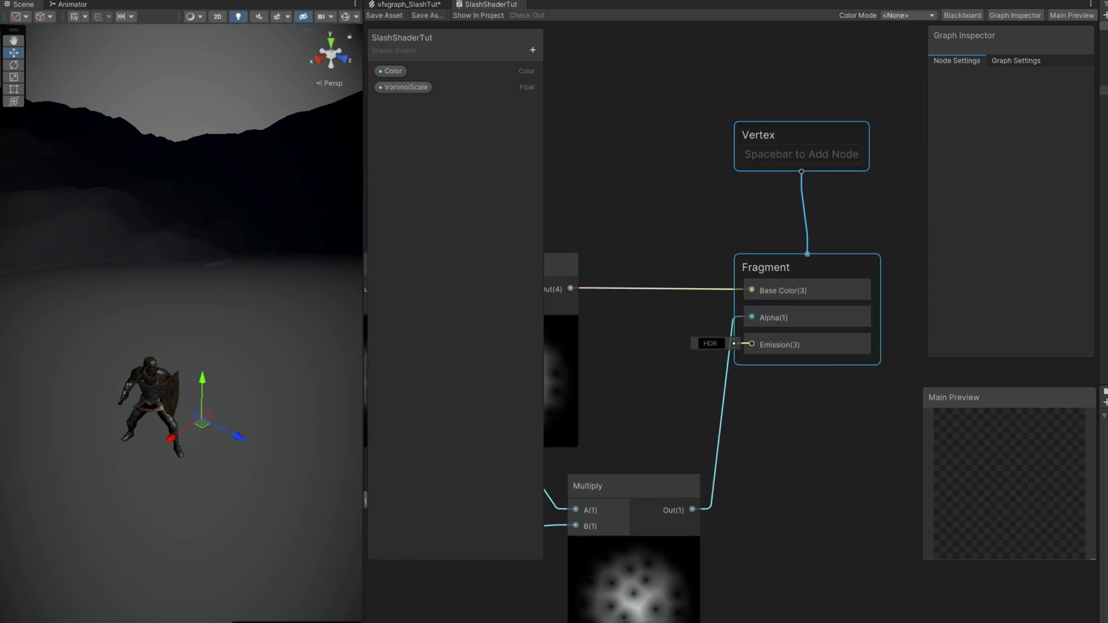
middle_click_drag(669, 292, 988, 185)
middle_click_drag(675, 279, 984, 233)
scroll(866, 295, "down", 2)
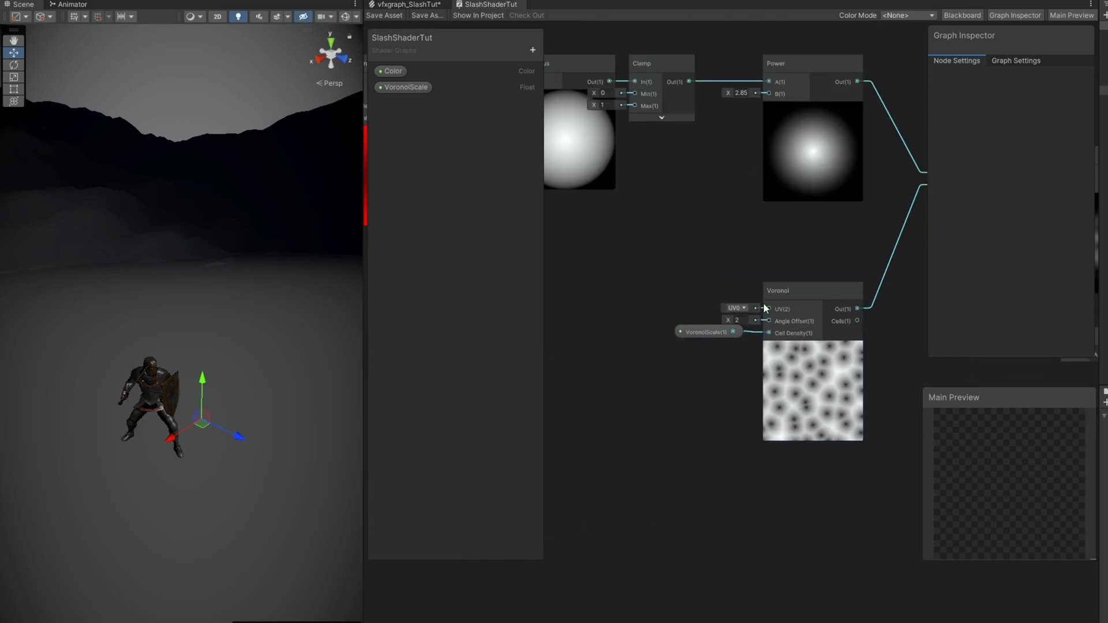
scroll(771, 309, "up", 2)
Create a Float property VoronoiSpeed with a default of 5
left_click(703, 334)
scroll(622, 294, "up", 2)
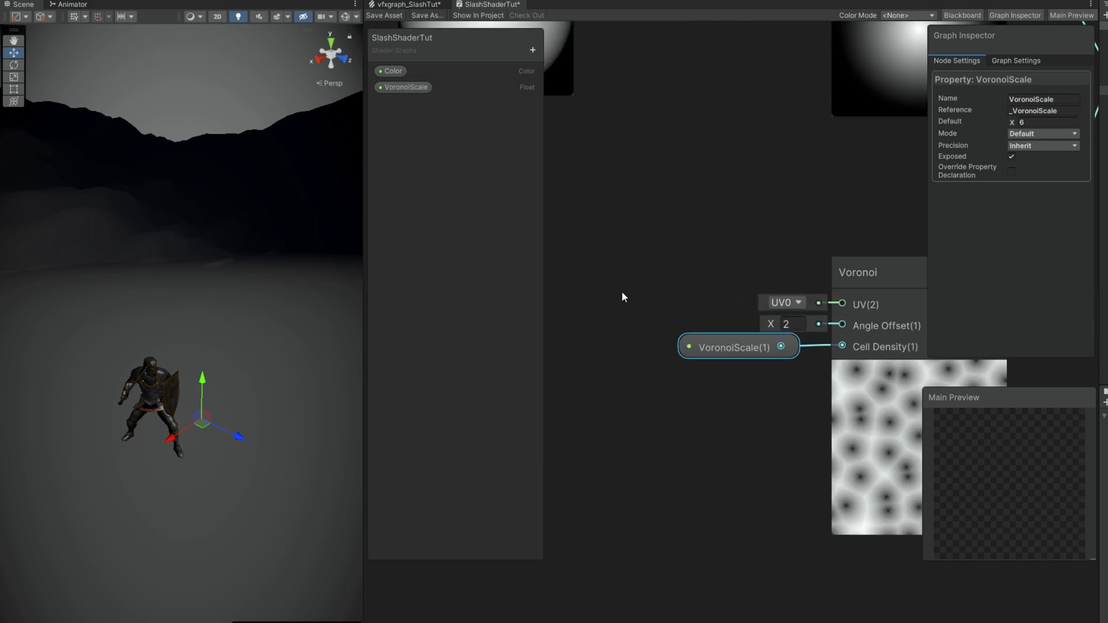
left_click(532, 50)
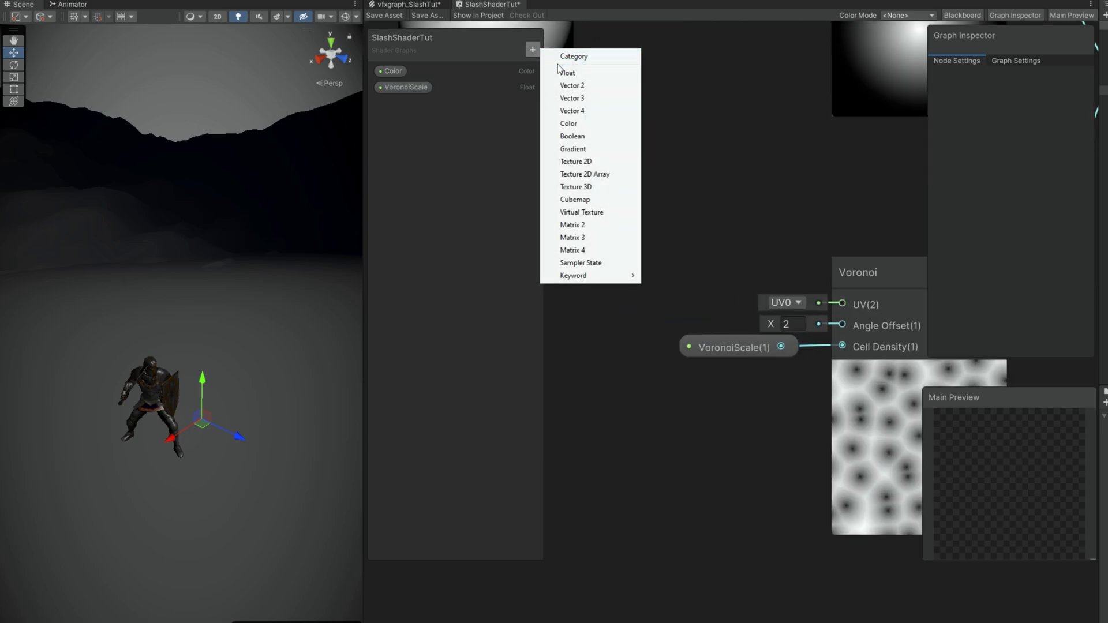
left_click(554, 70)
type("VoronoiSpeed")
key("Return")
left_click(403, 103)
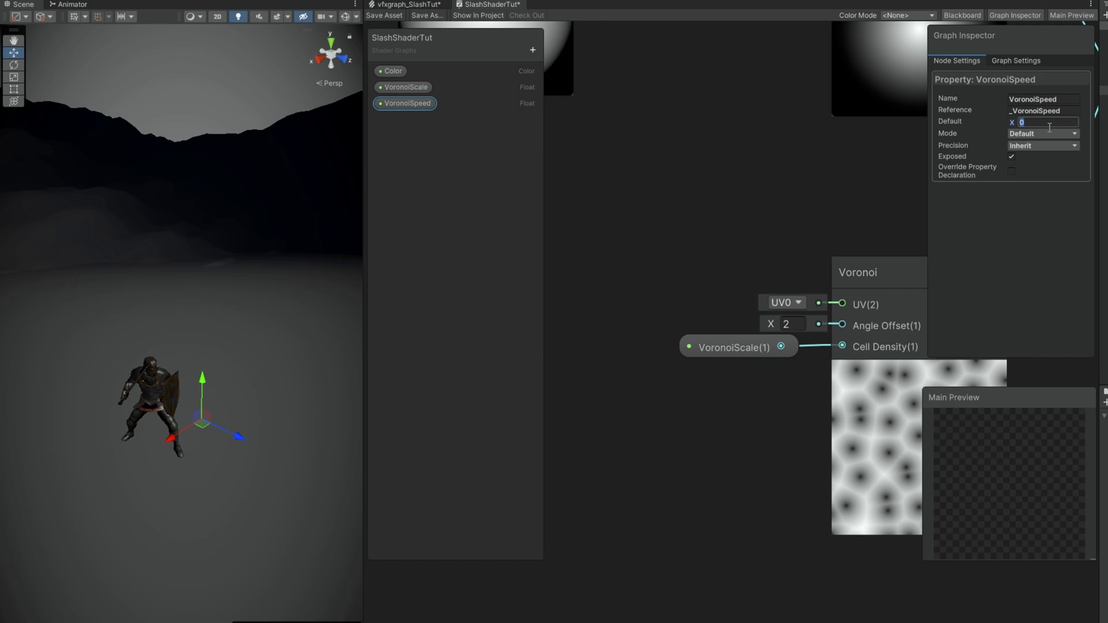
left_click(687, 152)
Multiply VoronoiSpeed by a Time node in the graph
mouse_move(406, 103)
left_mouse_down()
mouse_move(649, 381)
mouse_move(723, 445)
left_mouse_up()
type("m")
key("Return")
right_click(627, 455)
type("time")
key("Return")
left_click_drag(658, 456, 598, 482)
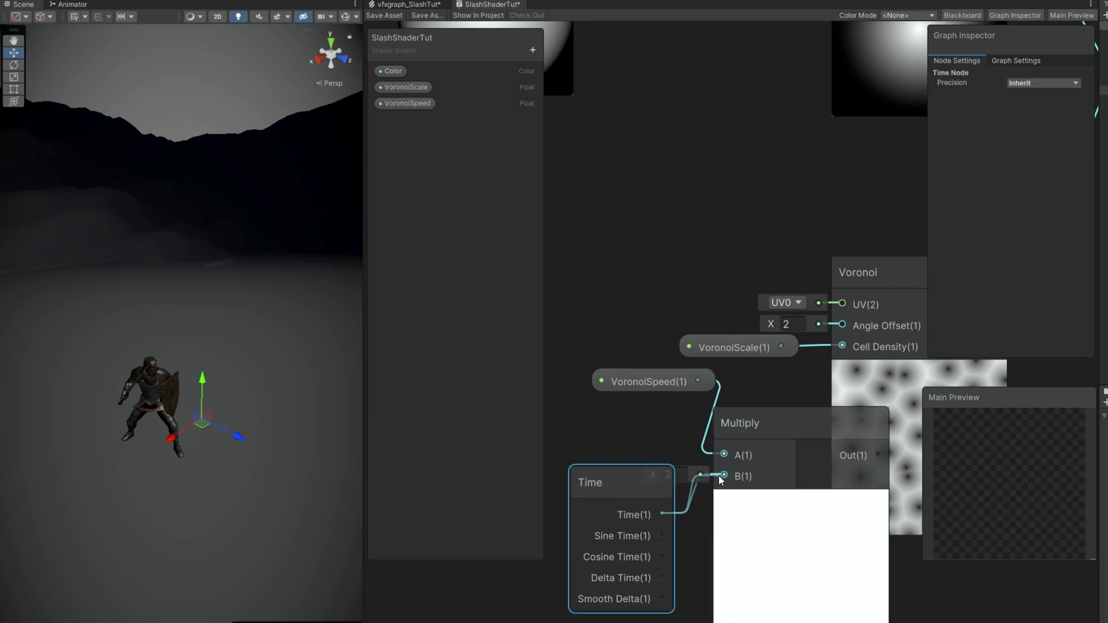
left_click_drag(660, 515, 724, 475)
left_click(663, 483)
Feed the speed-times-time value into the Voronoi Angle Offset and tidy the nodes
left_click_drag(648, 382, 598, 405)
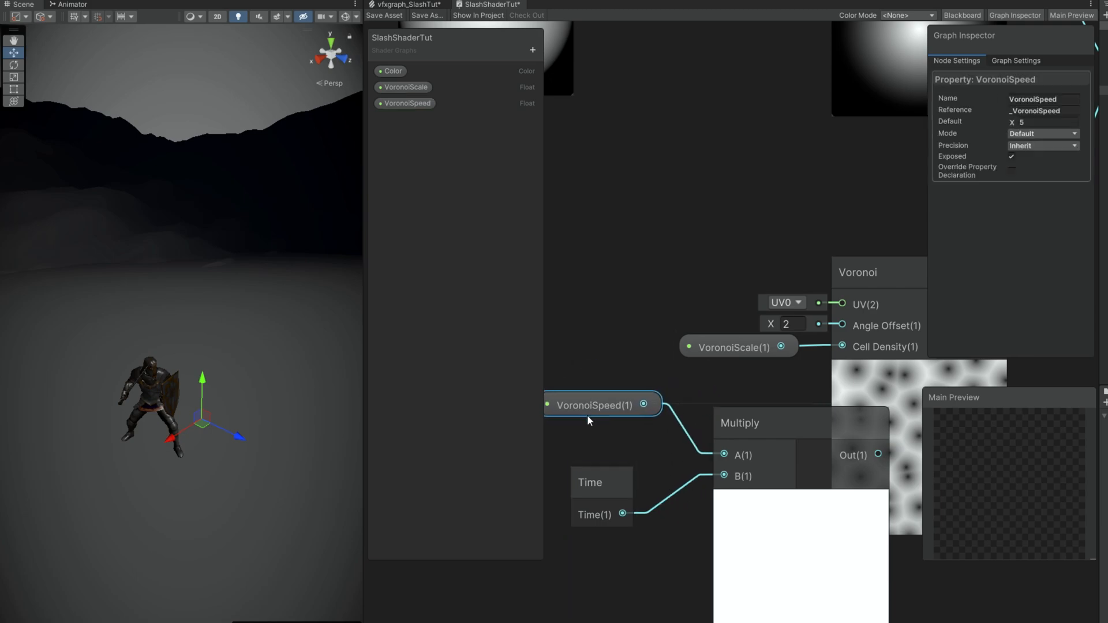
left_click(763, 423)
left_click(880, 424)
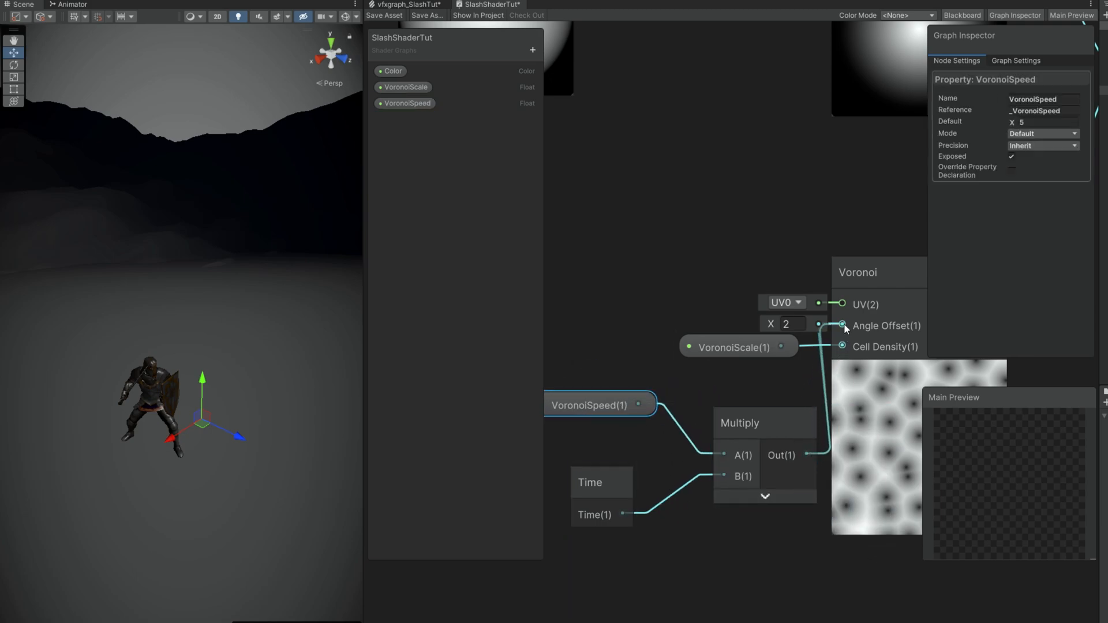
left_click_drag(806, 455, 842, 325)
left_click(734, 589)
left_click_drag(734, 606, 554, 381)
left_click_drag(783, 411, 659, 258)
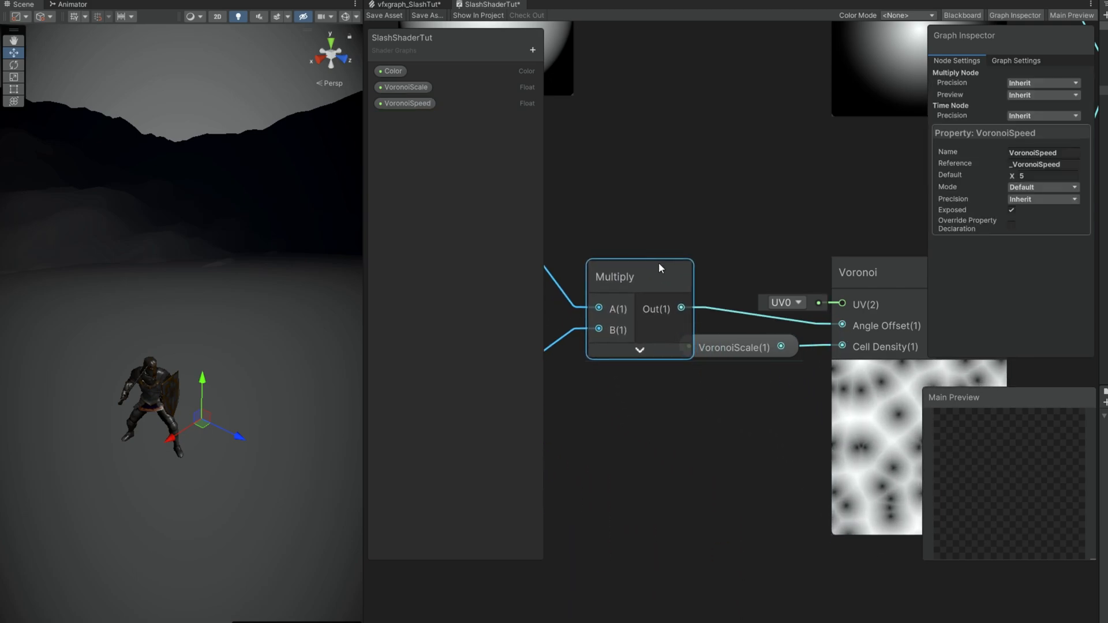
middle_click_drag(796, 302, 654, 302)
scroll(654, 302, "down", 3)
mouse_move(746, 268)
middle_mouse_down()
mouse_move(610, 313)
mouse_move(766, 352)
middle_mouse_up()
Insert a Power node after Voronoi and route it into the mask Multiply
left_click(576, 475)
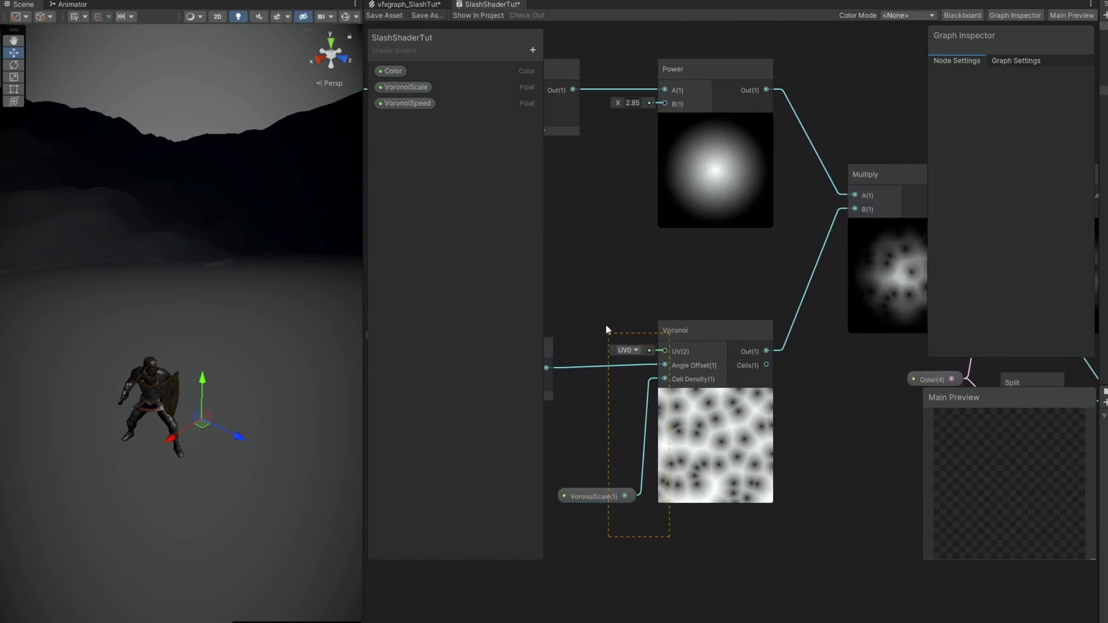
left_click_drag(693, 331, 608, 334)
mouse_move(681, 353)
left_mouse_down()
mouse_move(736, 355)
mouse_move(747, 337)
left_mouse_up()
type("power")
key("Return")
left_click_drag(696, 371, 852, 370)
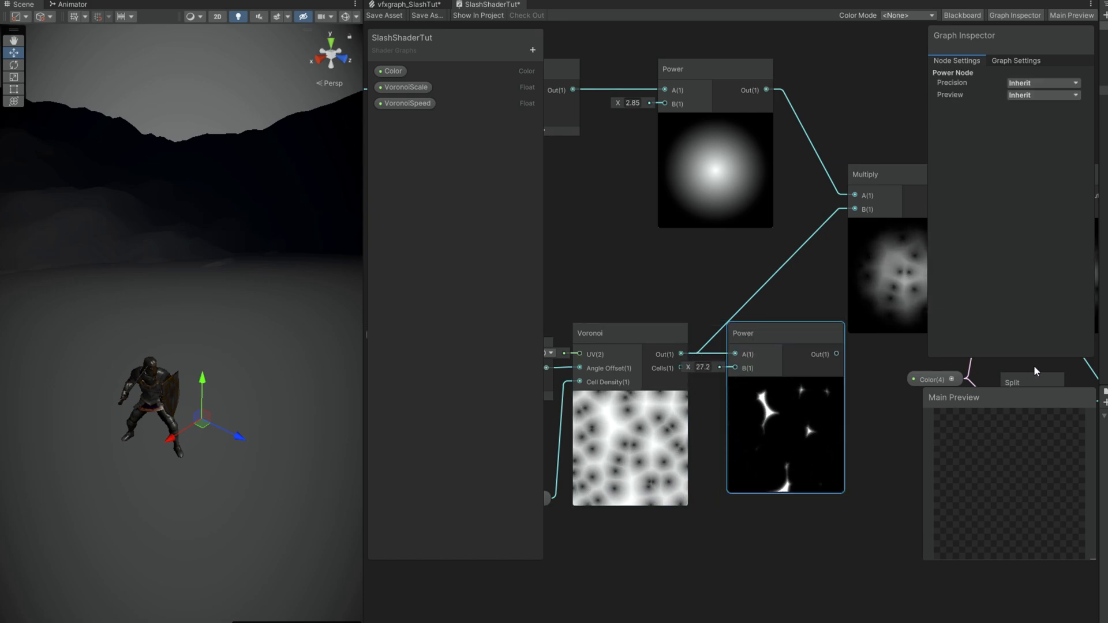
left_click_drag(688, 367, 712, 352)
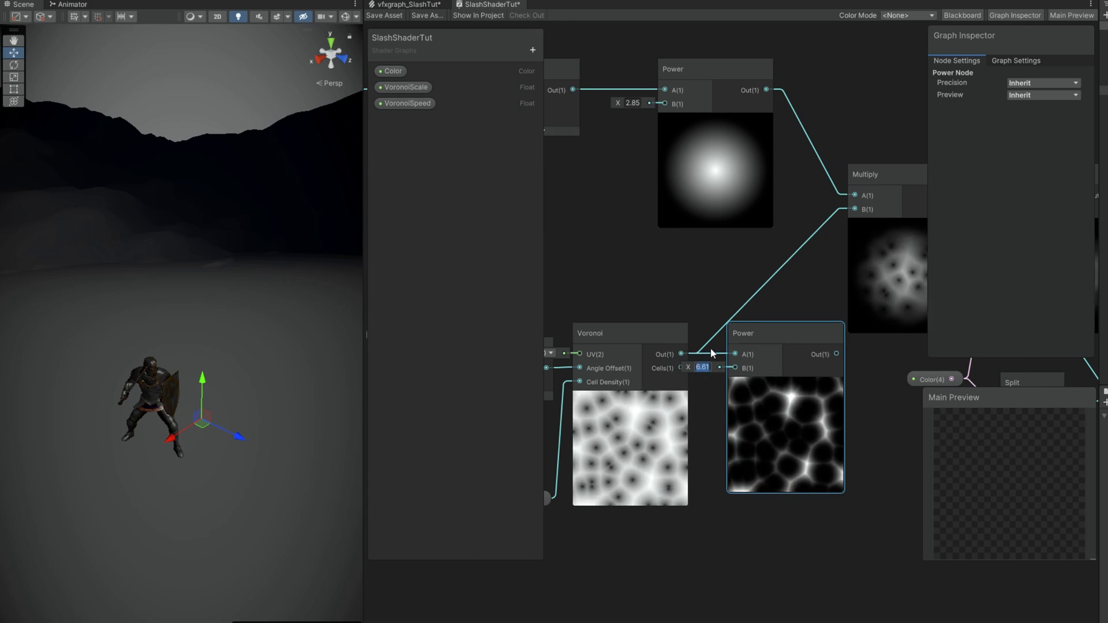
left_click_drag(836, 354, 854, 208)
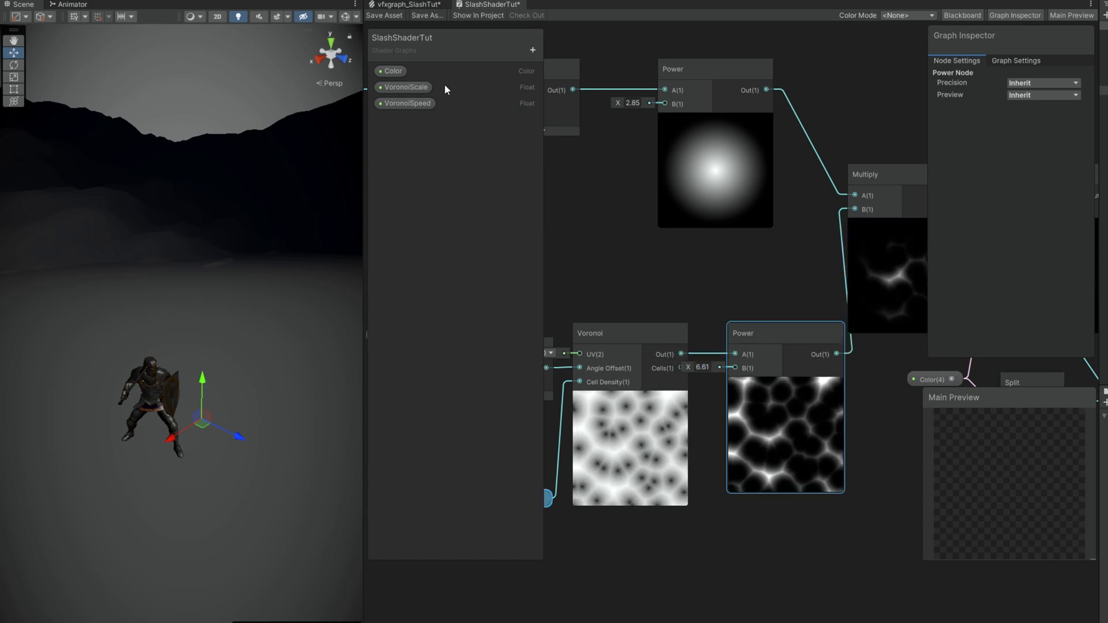
Create a Float property VoronoiPower, default 2, wired to the Power exponent
left_click(532, 49)
left_click(562, 71)
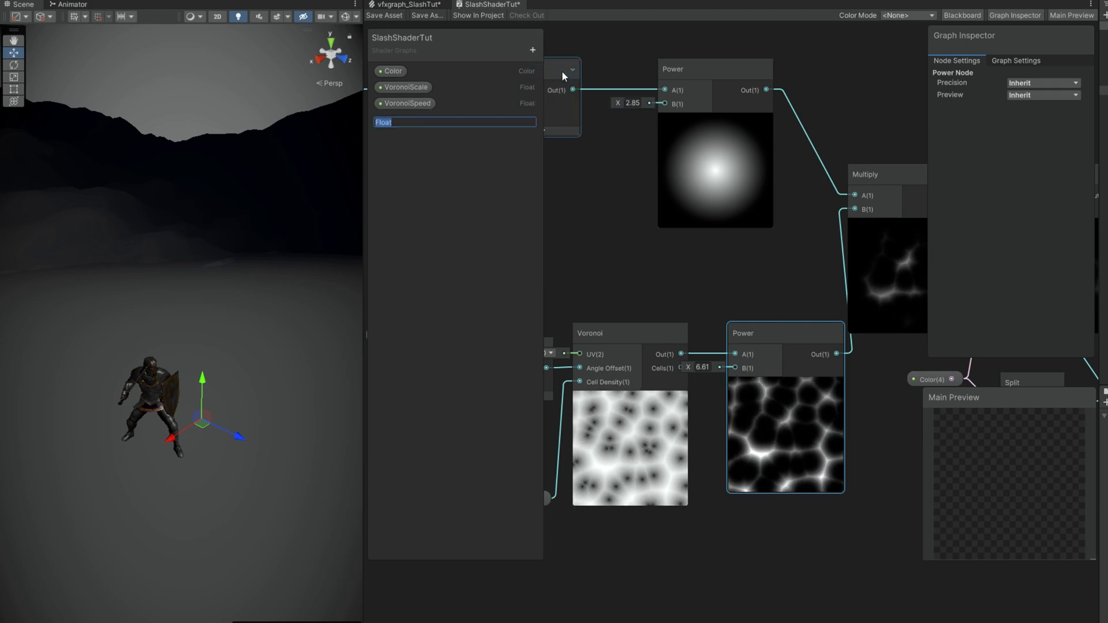
type("Voronoi")
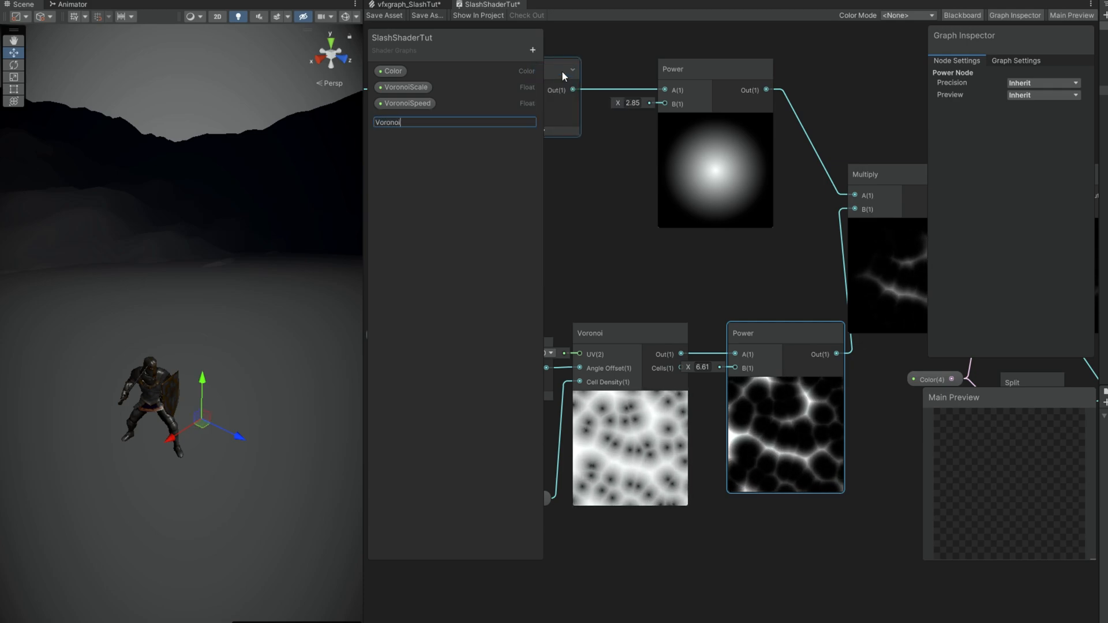
type("Power")
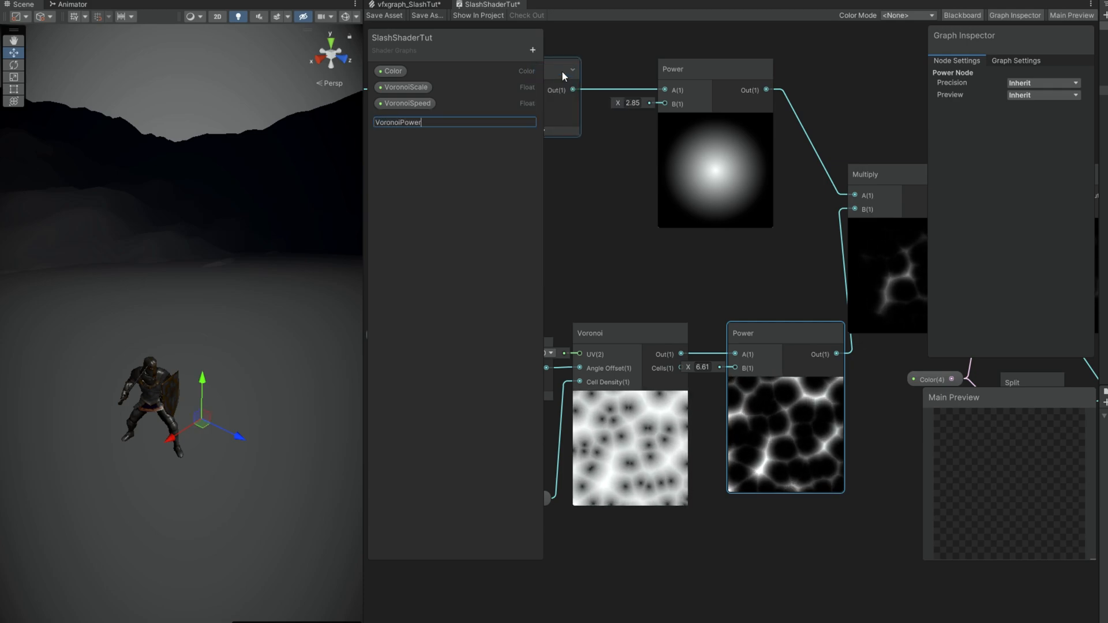
key("Return")
left_click(405, 120)
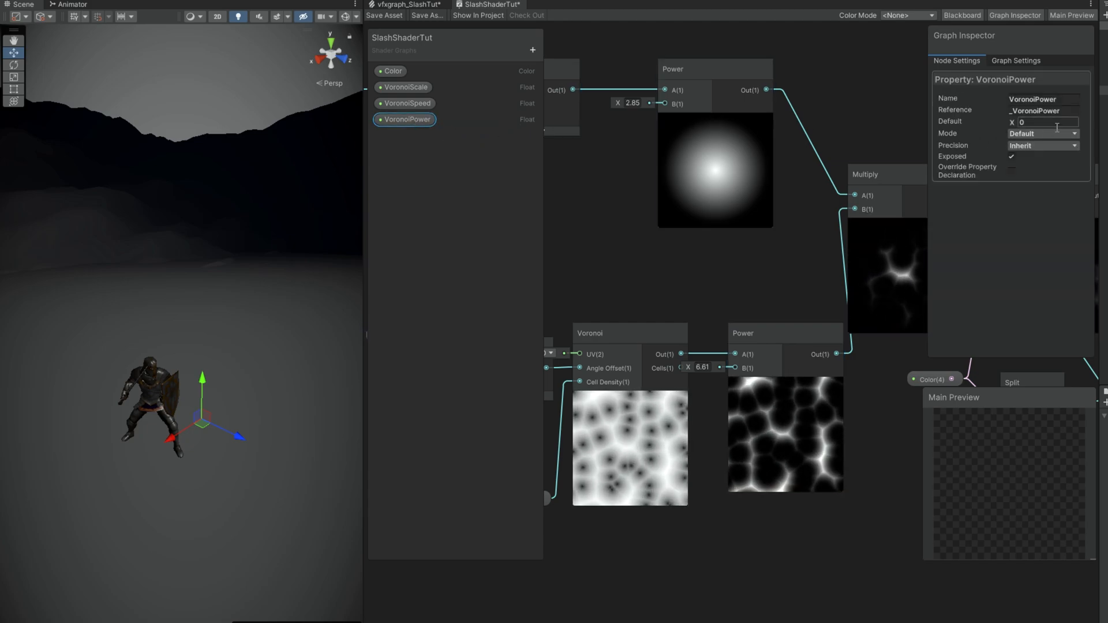
type("2")
key("Return")
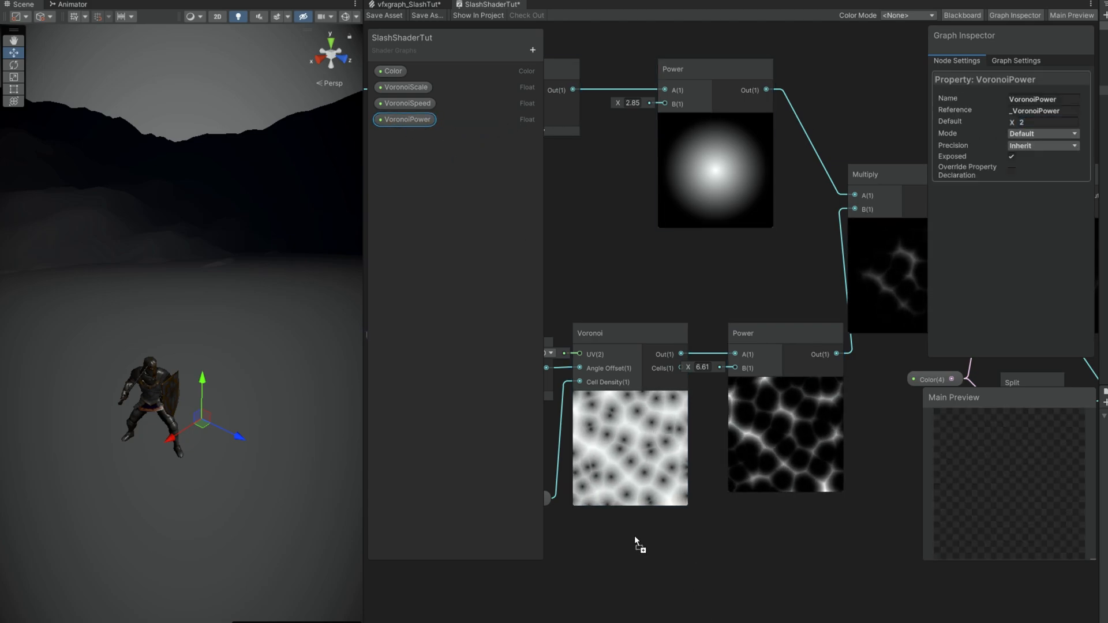
left_click_drag(637, 538, 735, 368)
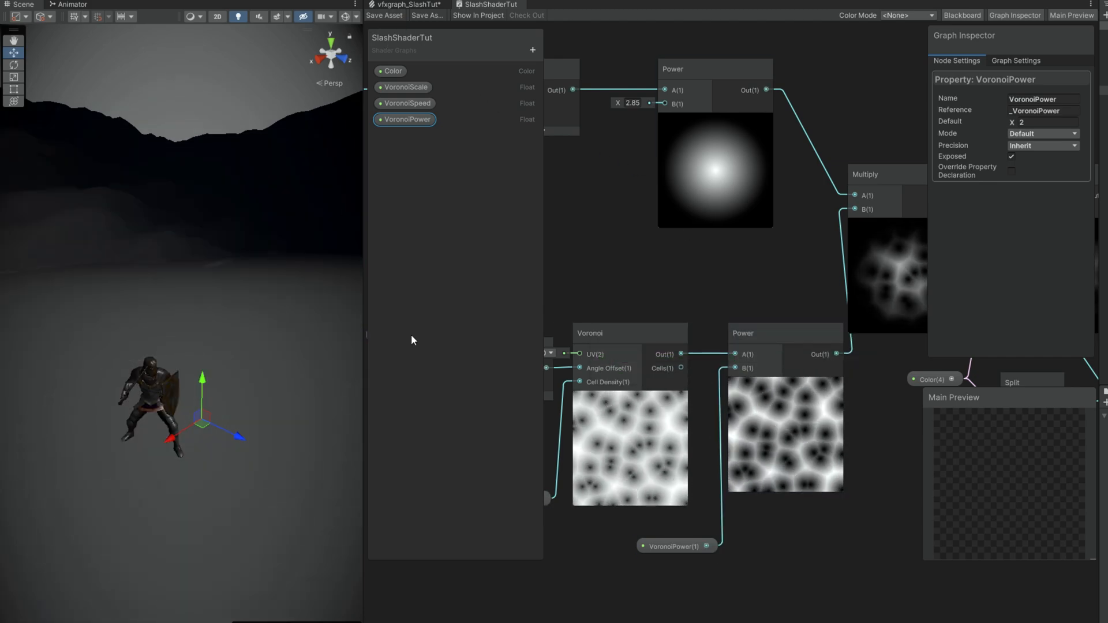
Return to the slash VFX graph and widen the scene view
left_click(409, 5)
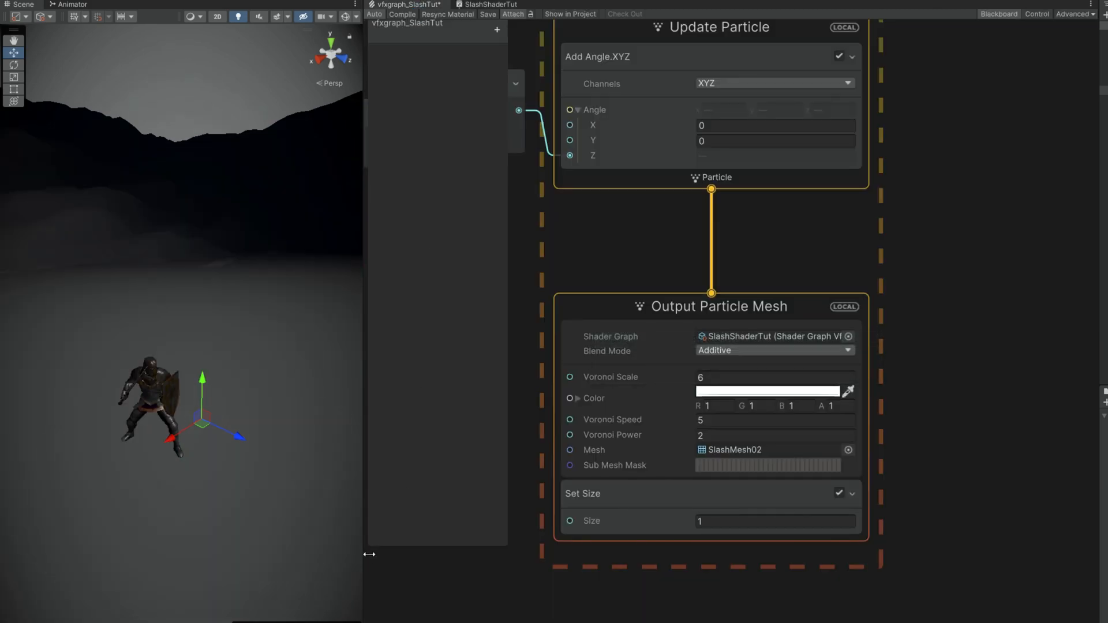
left_click_drag(368, 561, 522, 560)
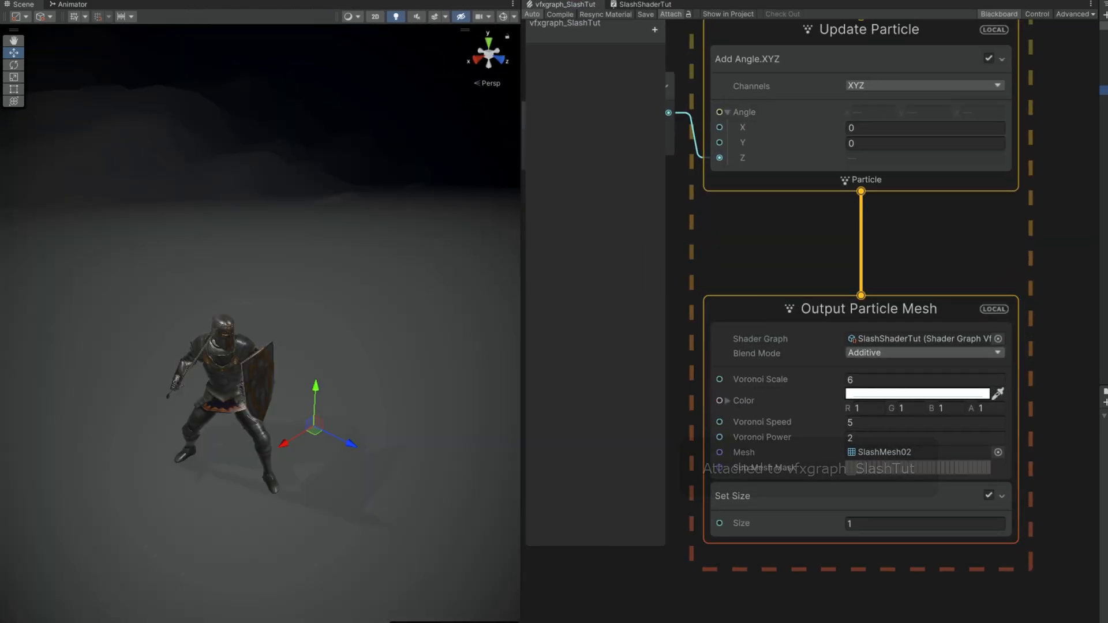
scroll(407, 553, "down", 3)
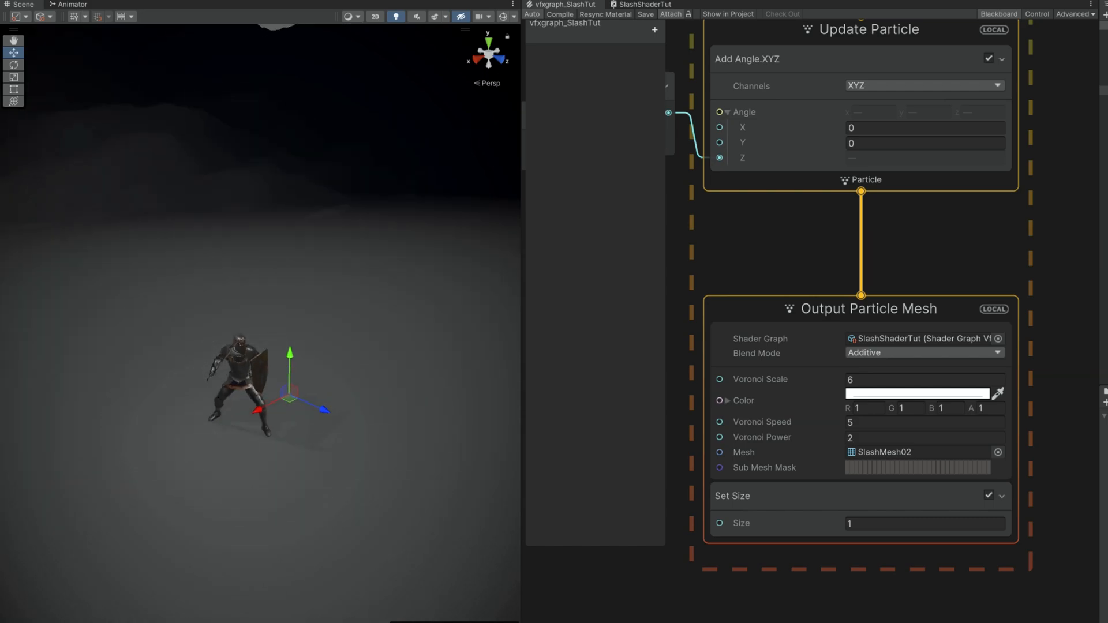
Disable the Add Angle.XYZ block and set the mesh output's Voronoi Scale to 10
left_click(989, 58)
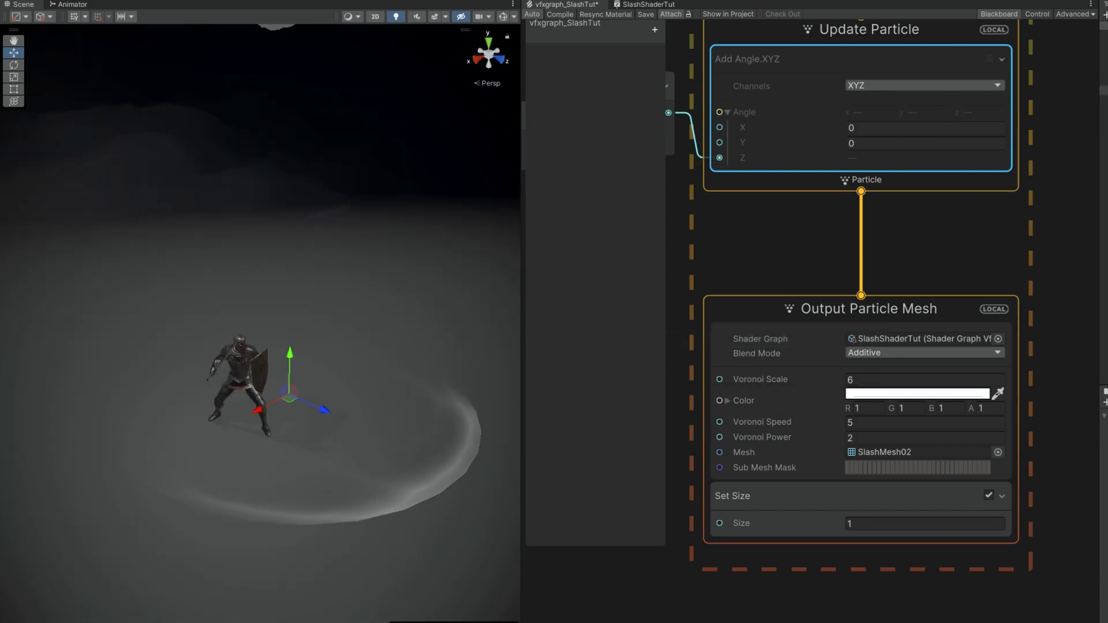
middle_click_drag(442, 476, 431, 448)
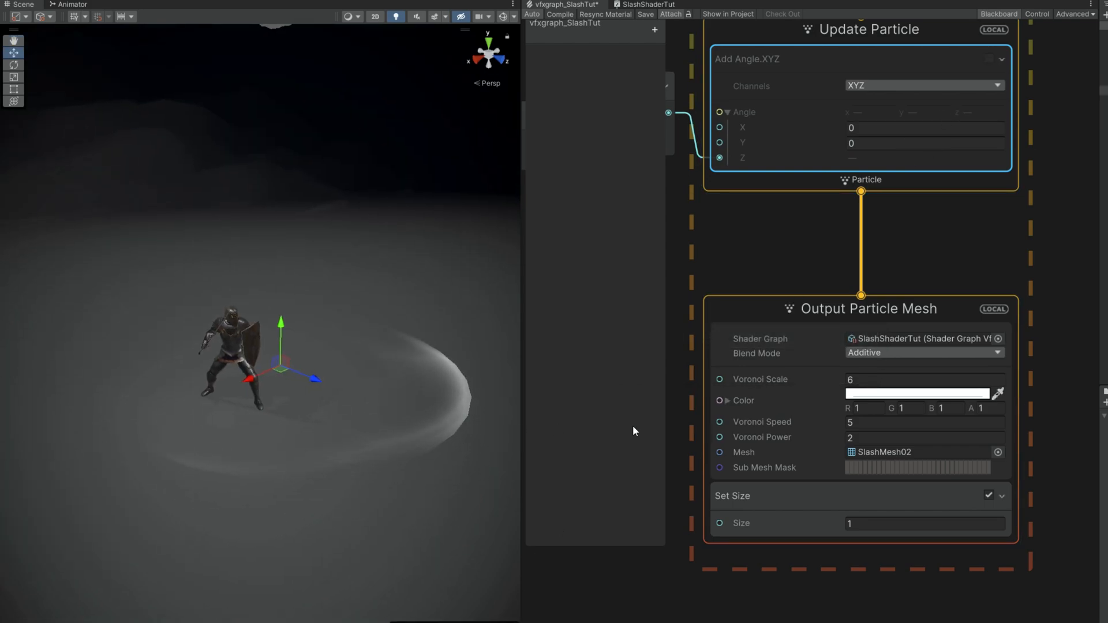
left_click(857, 434)
double_click(918, 380)
type("10")
key("Return")
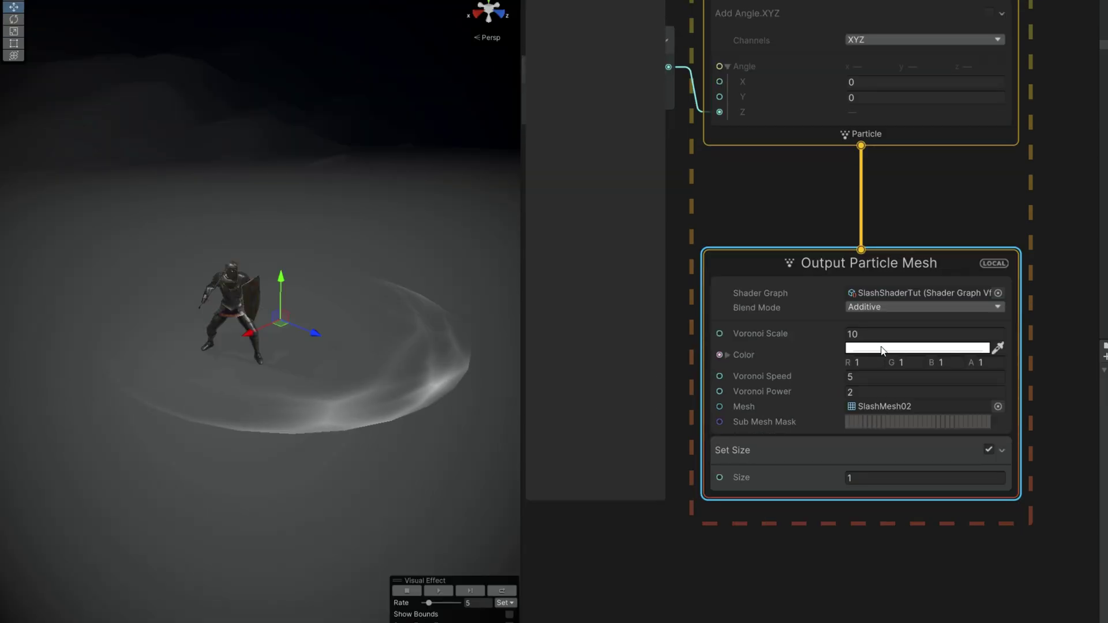
Make the slash colour a saturated HDR blue at intensity about 3.1
left_click(885, 394)
left_click(968, 413)
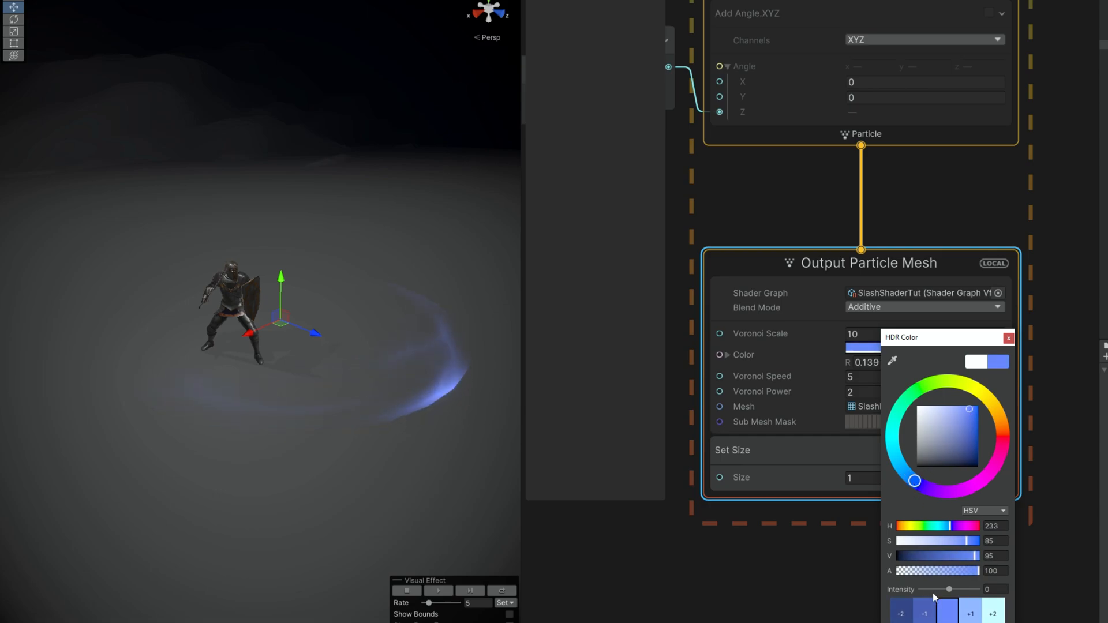
left_click_drag(949, 589, 958, 590)
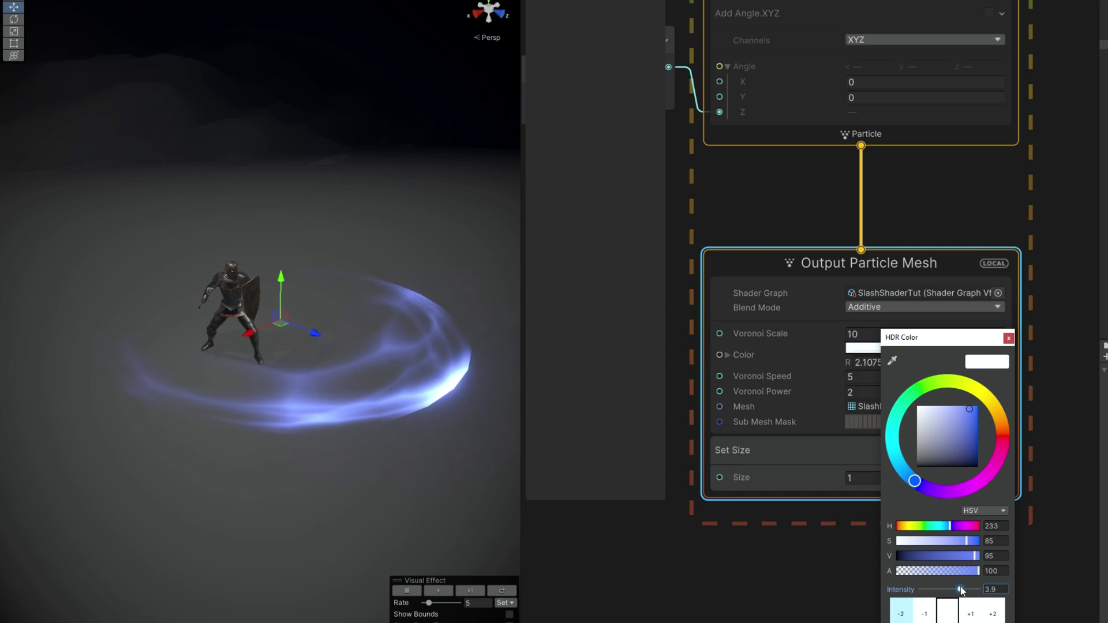
left_click(1008, 337)
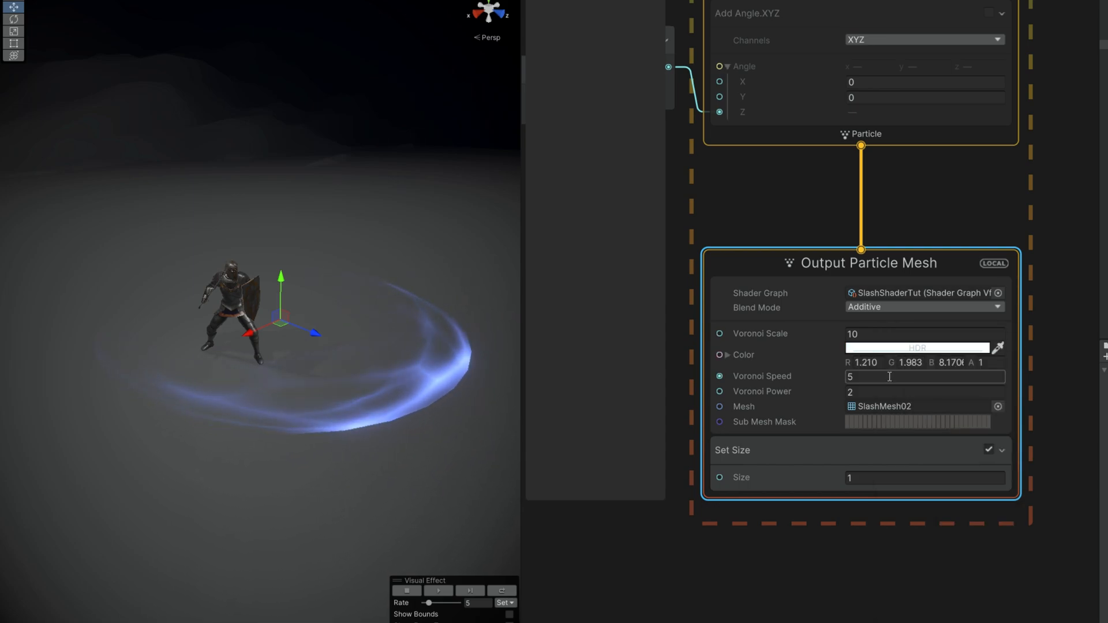
Trial Voronoi Power values, then set it back to 2
double_click(874, 392)
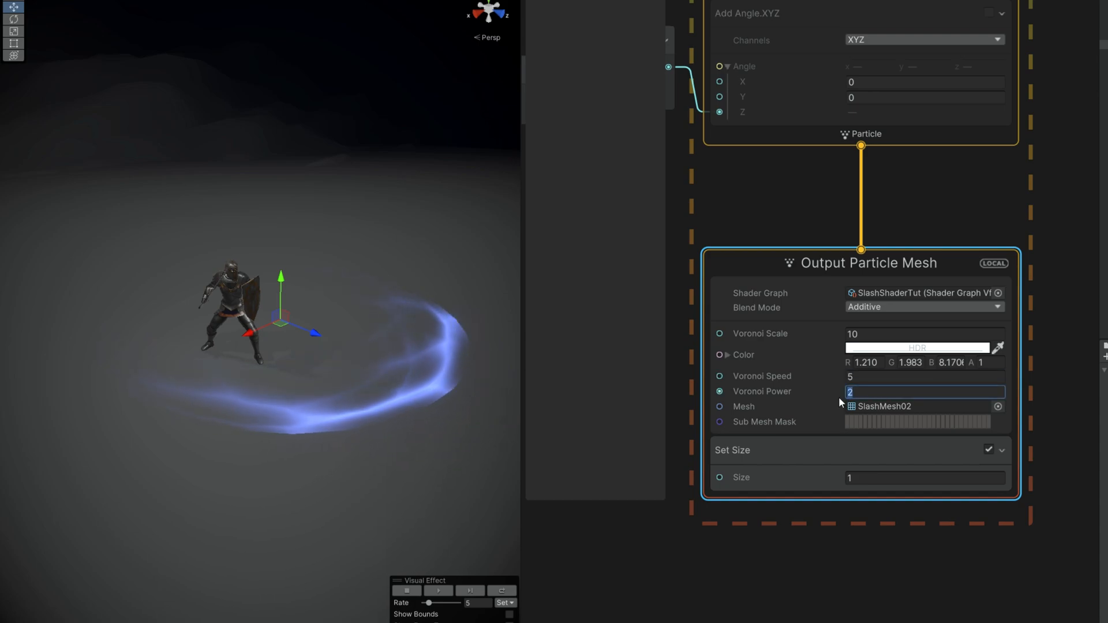
type("0.05")
key("Return")
mouse_move(816, 397)
left_mouse_down()
mouse_move(841, 397)
mouse_move(822, 398)
left_mouse_up()
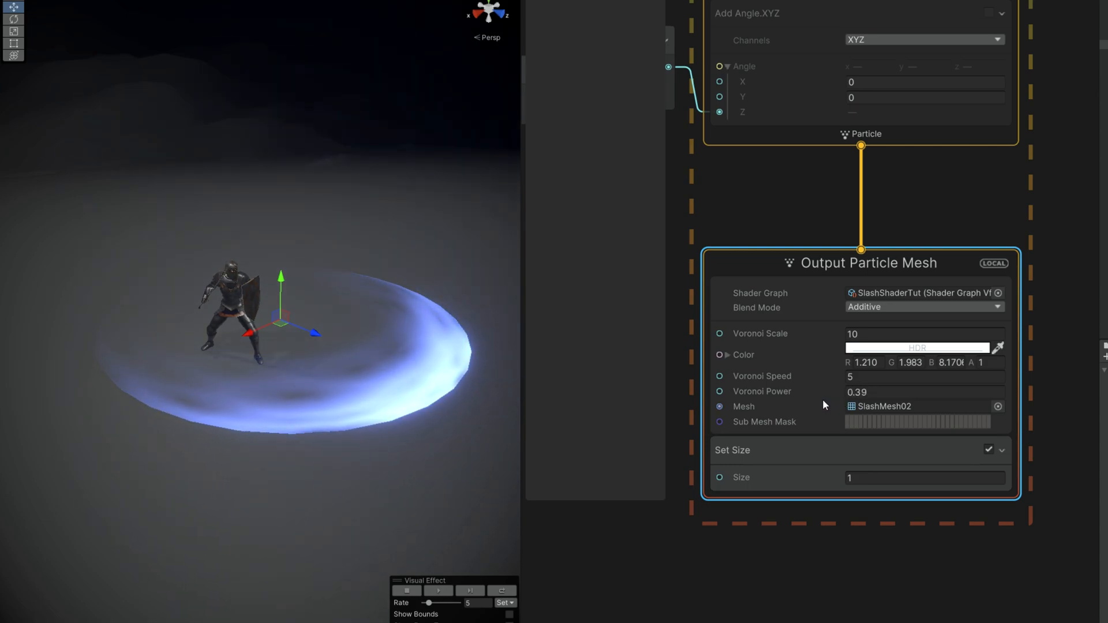
double_click(857, 393)
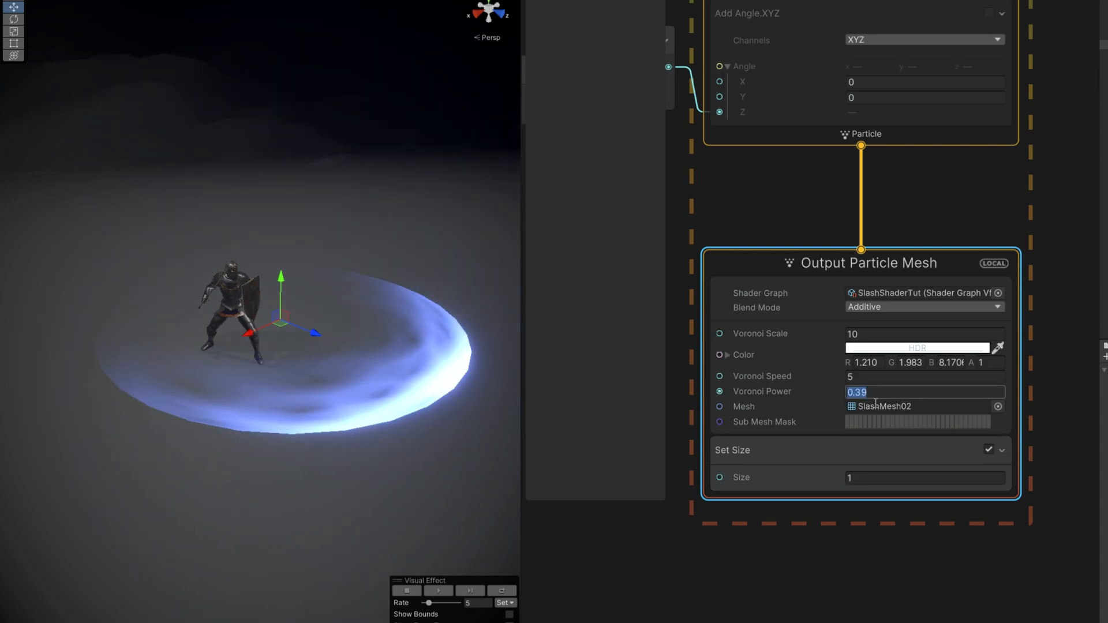
type("2")
key("Return")
scroll(930, 539, "up", 3)
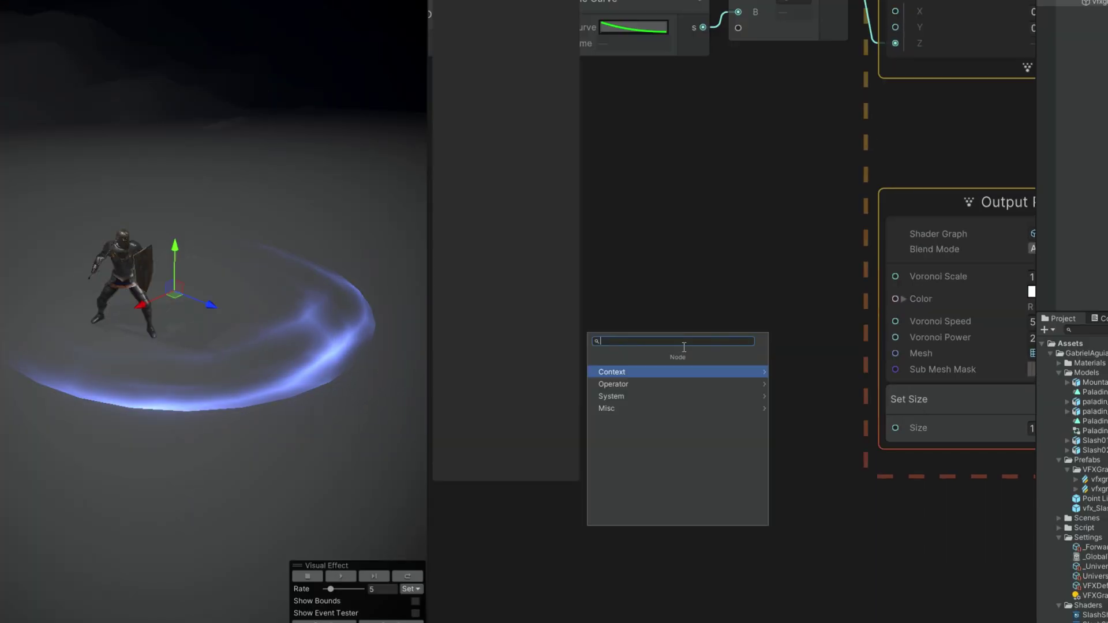
Create a Sample Curve node and reset its curve to a flat preset
key("space")
type("sample")
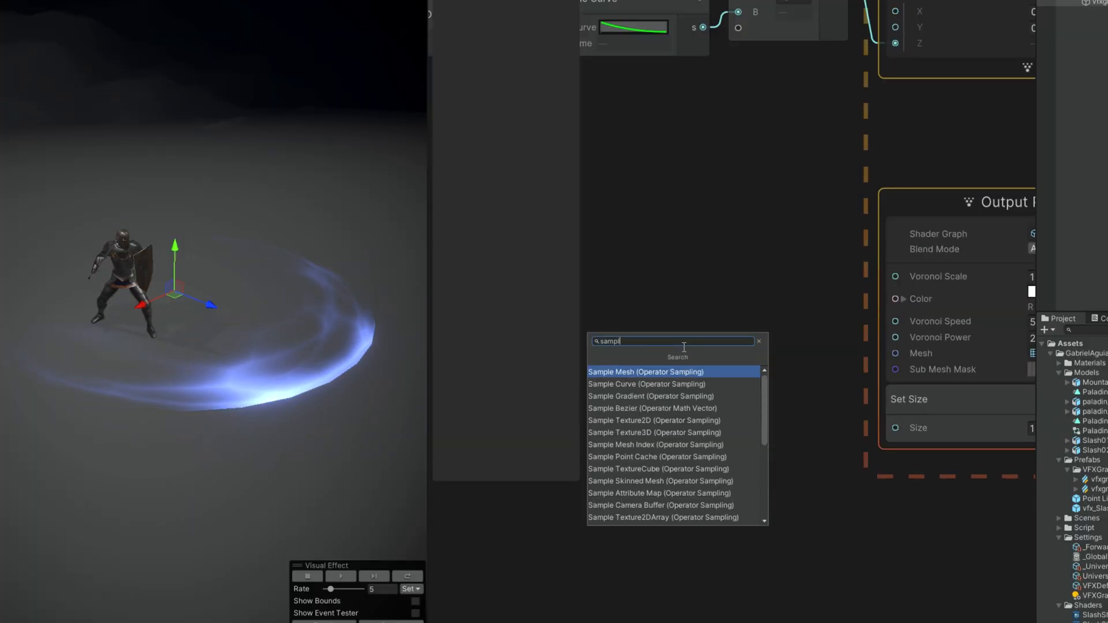
type(" c")
key("Return")
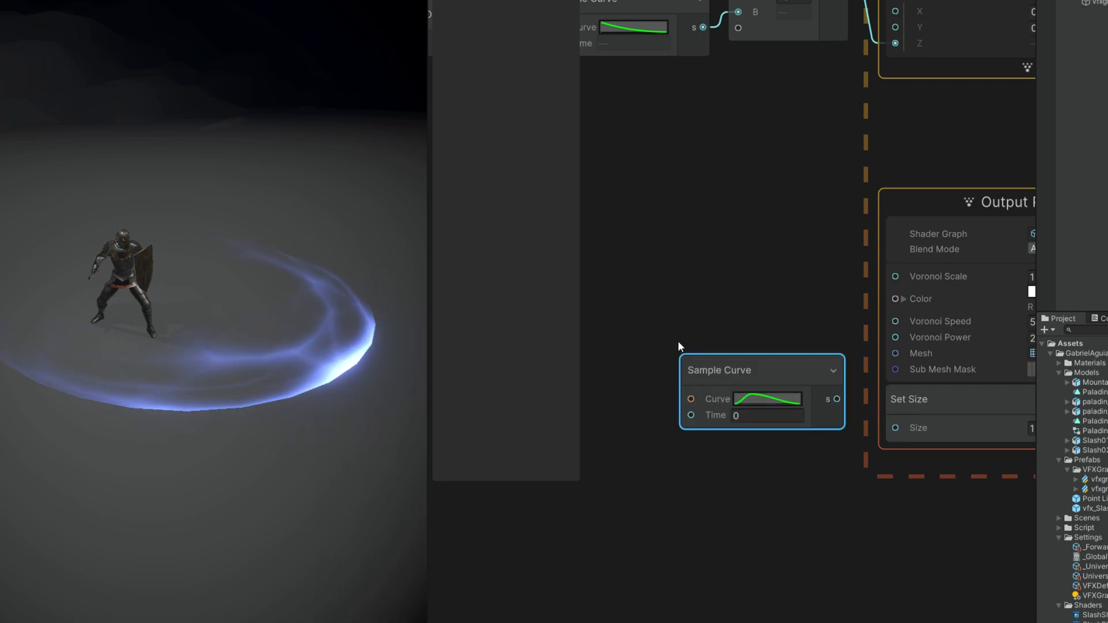
left_click(779, 403)
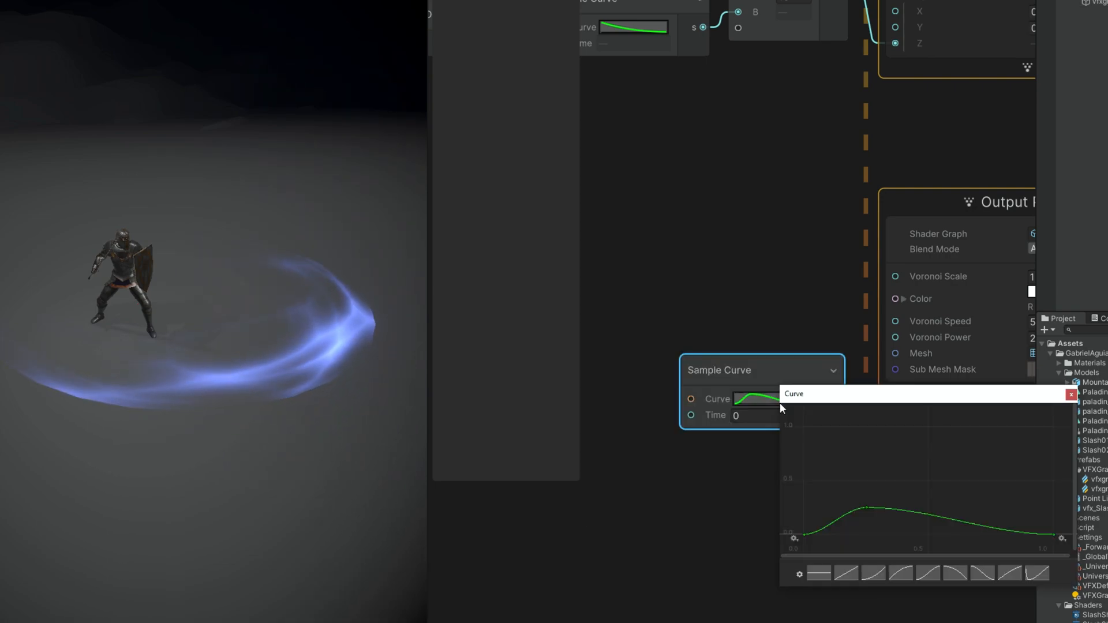
left_click(826, 574)
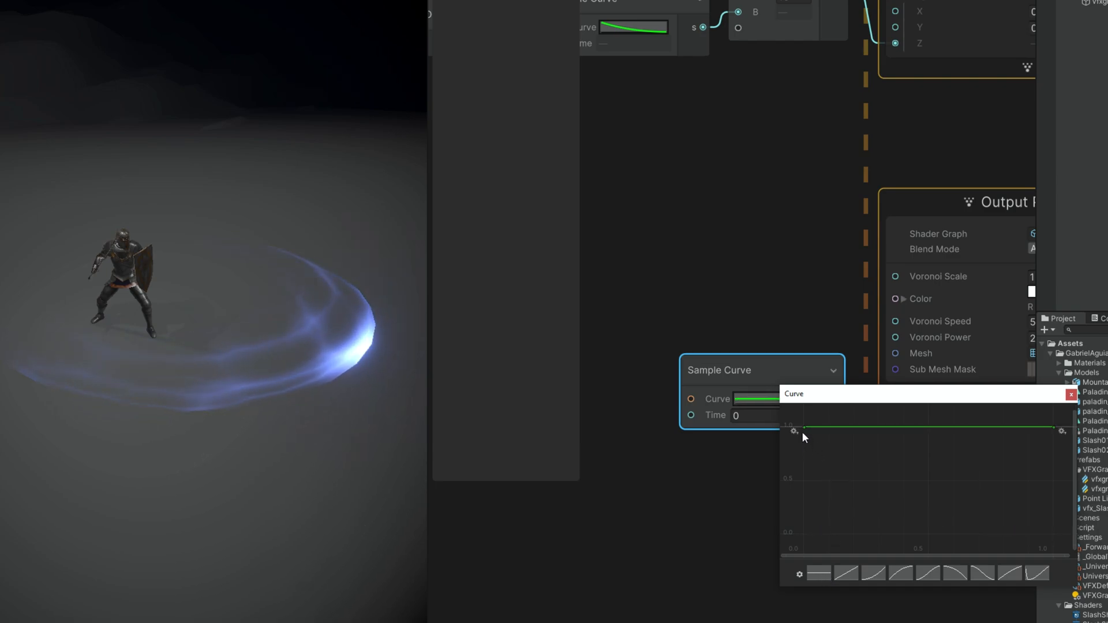
Set the curve's start key to about 0.5 and its end key to 25
left_click_drag(804, 427, 806, 479)
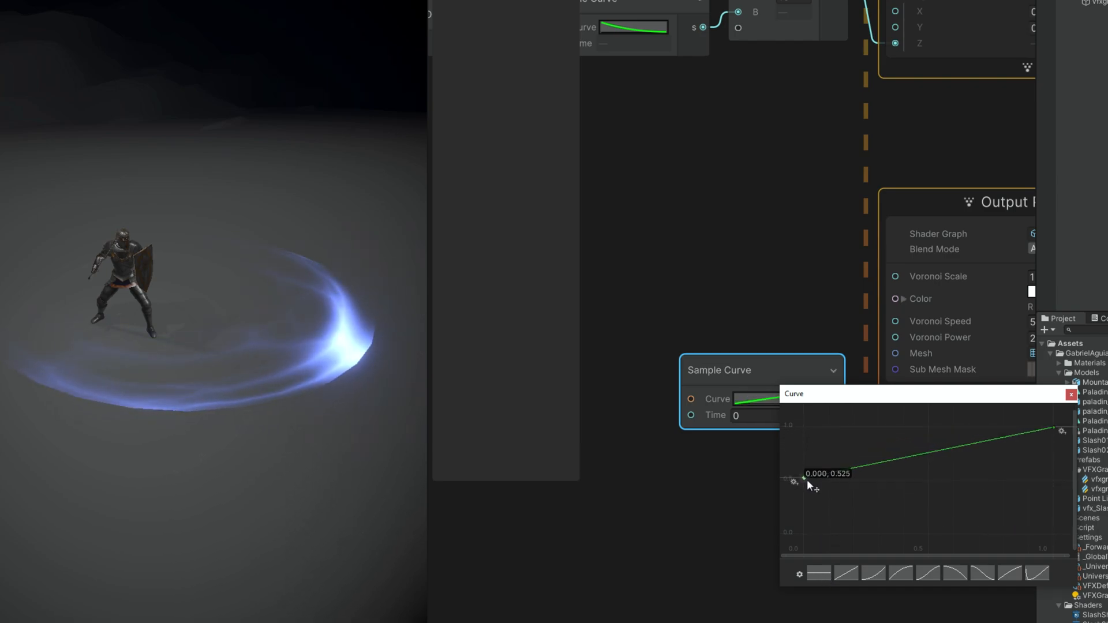
scroll(937, 476, "down", 2)
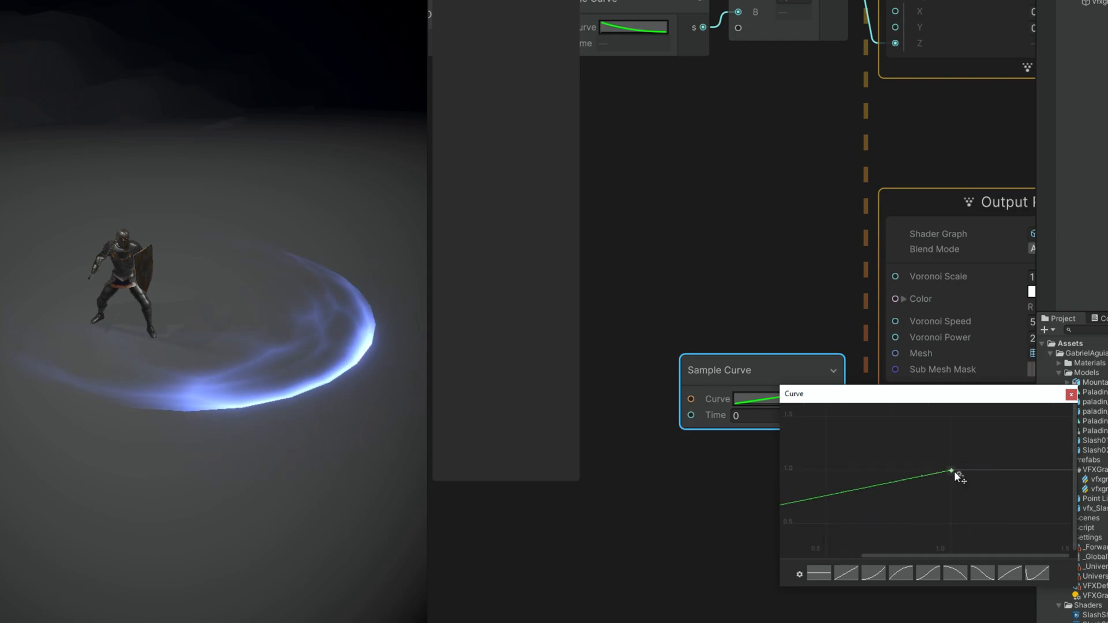
right_click(954, 472)
left_click(982, 488)
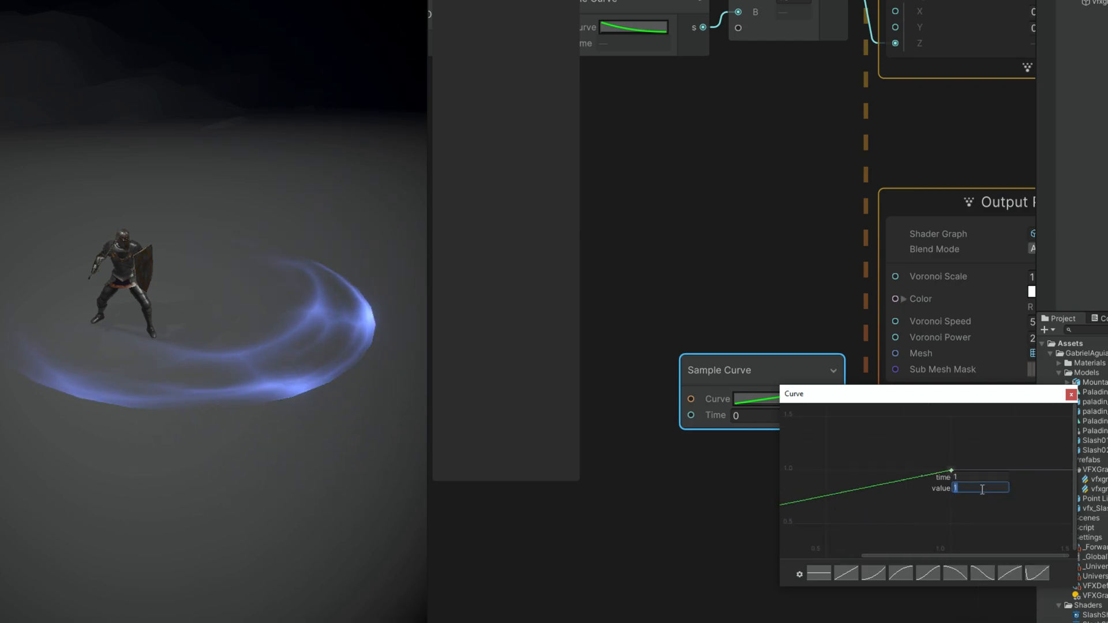
key("Return")
Shape the tangents so the curve eases in and climbs steeply at the end
key("f")
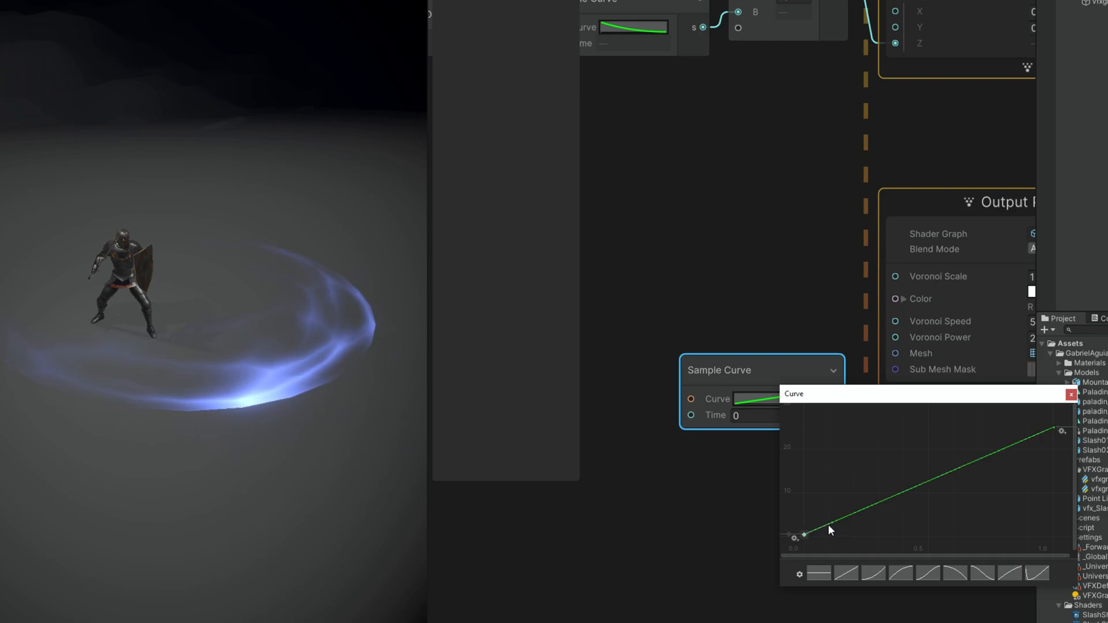
left_click_drag(828, 525, 852, 544)
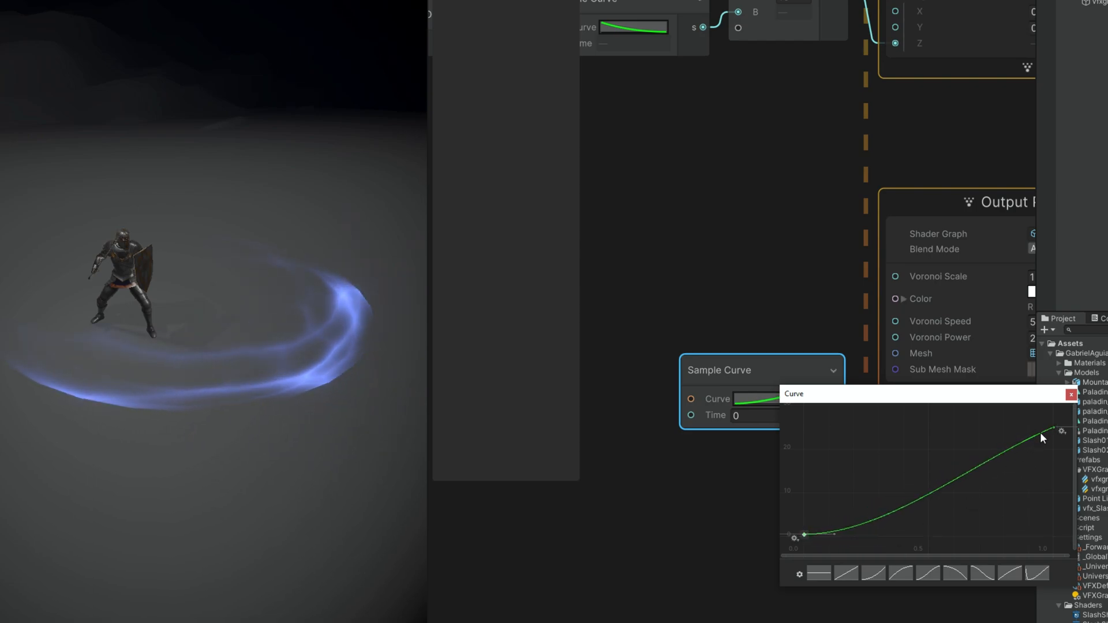
left_click_drag(1029, 437, 1029, 460)
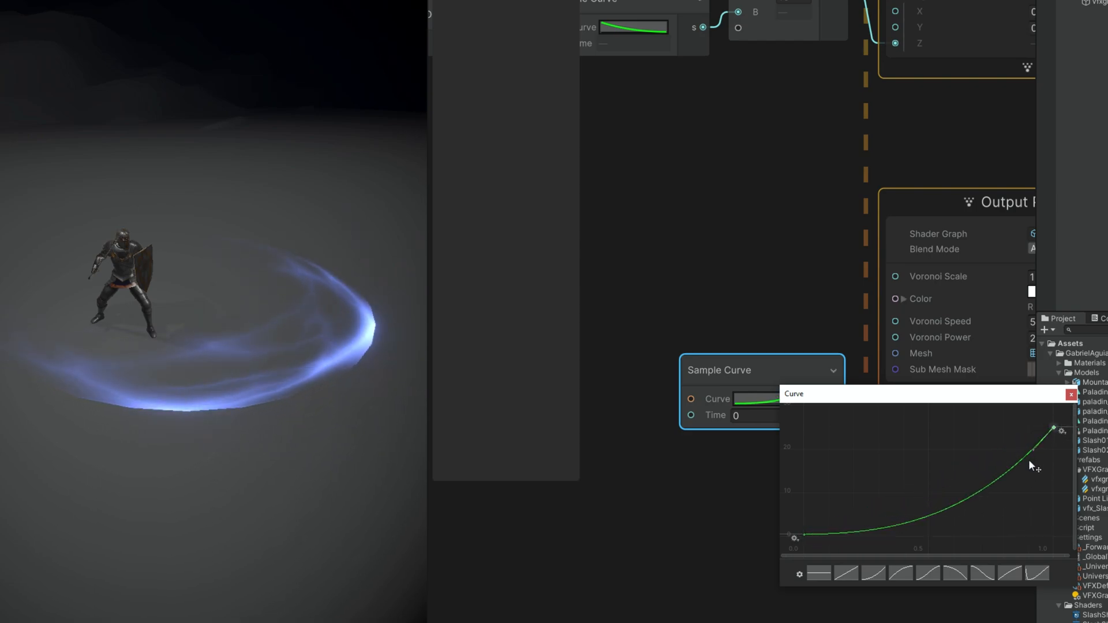
left_click(667, 445)
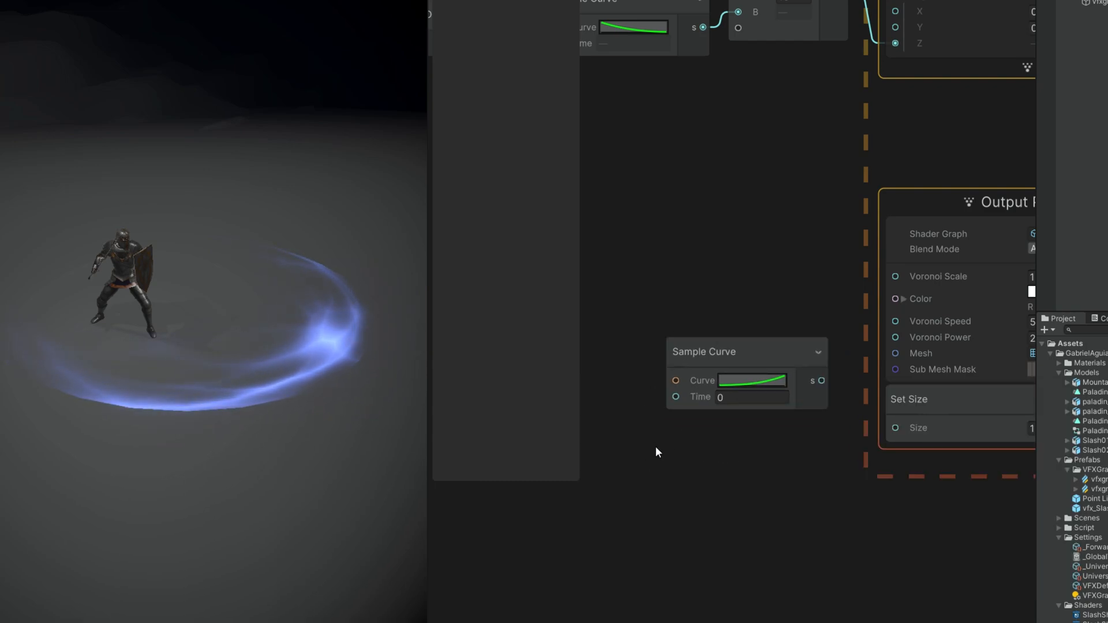
scroll(656, 446, "up", 1)
Add an Age Over Lifetime node feeding the Sample Curve's Time input
key("space")
type("age")
left_click(678, 423)
left_click_drag(726, 425, 597, 378)
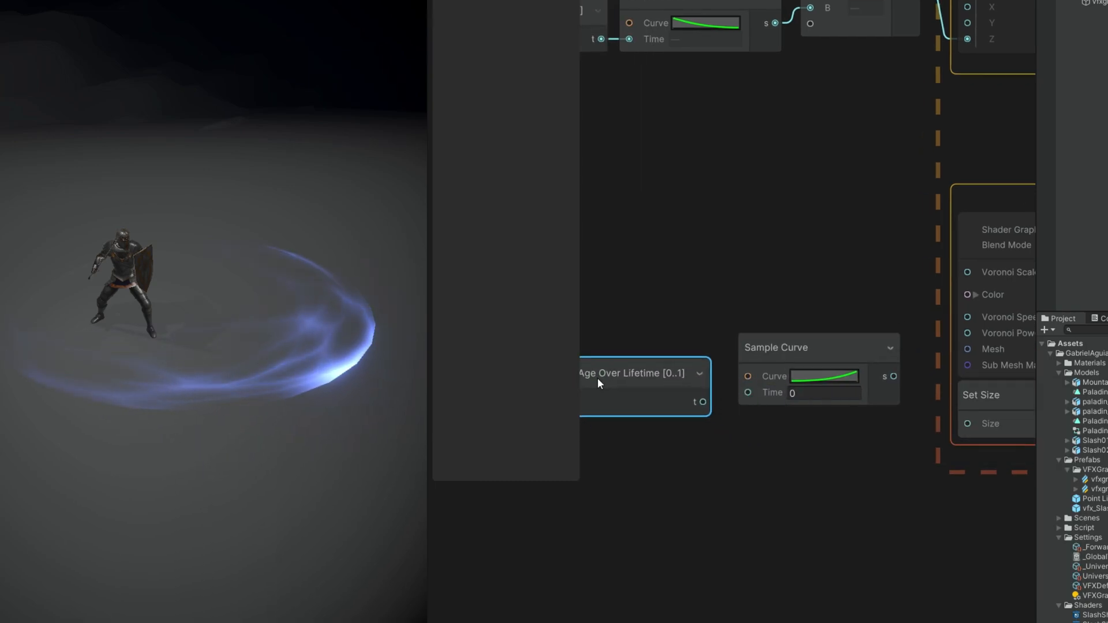
left_click_drag(701, 401, 746, 394)
Connect the sampled curve output to the mesh output's Voronoi Power
left_click_drag(779, 348, 715, 358)
middle_click_drag(847, 334, 739, 355)
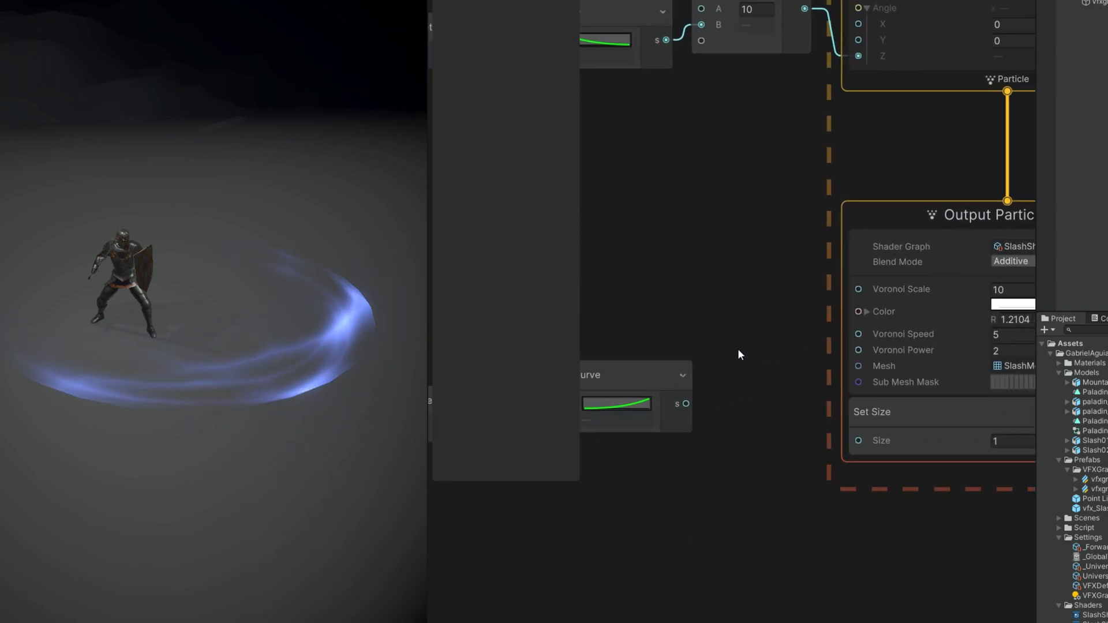
left_click(647, 385)
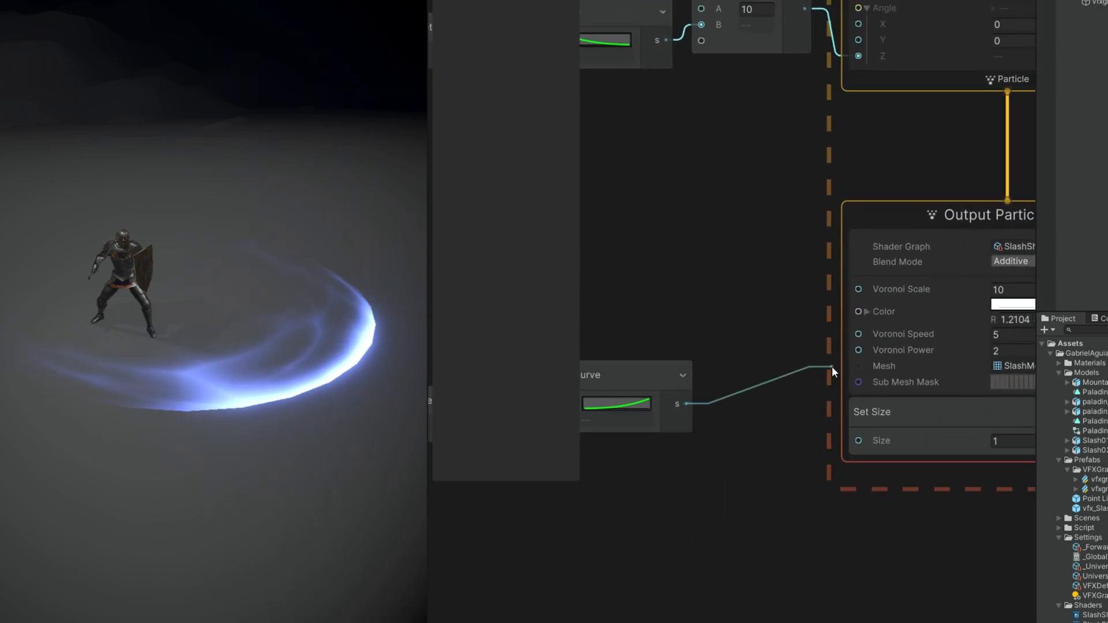
left_click_drag(832, 365, 855, 350)
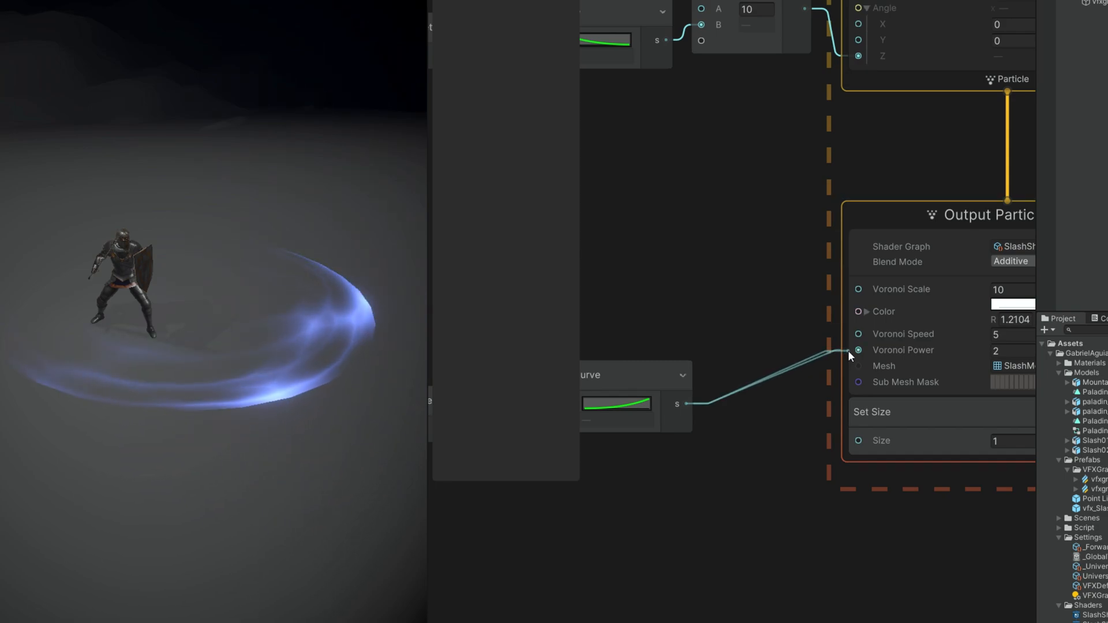
Set the effect's rate to 100 and re-enable the Add Angle.XYZ block
left_click(260, 364)
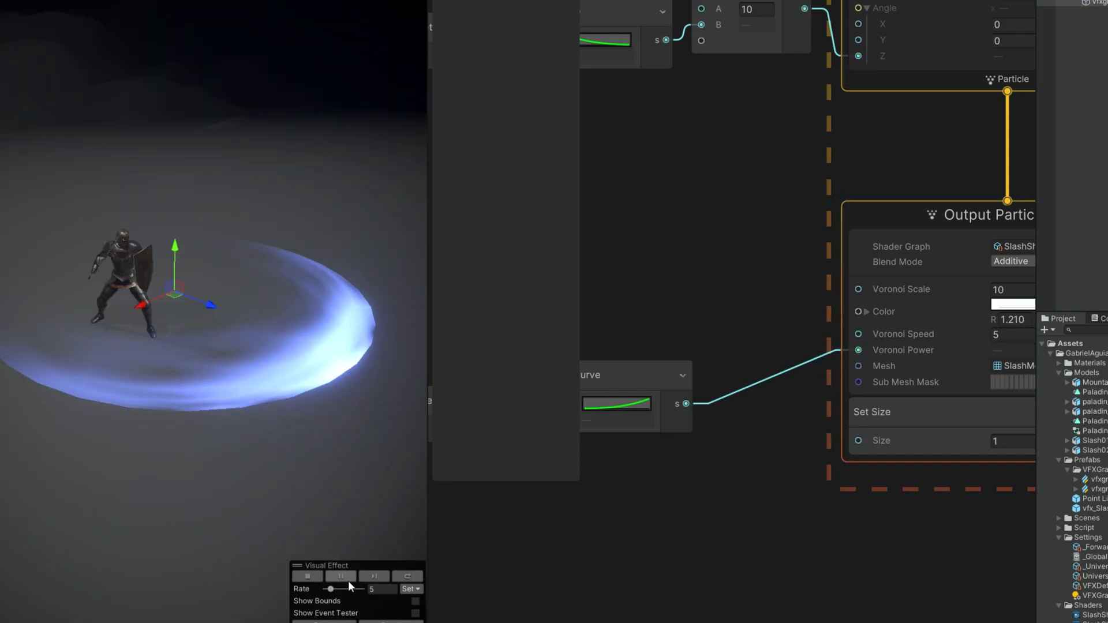
double_click(373, 589)
type("100")
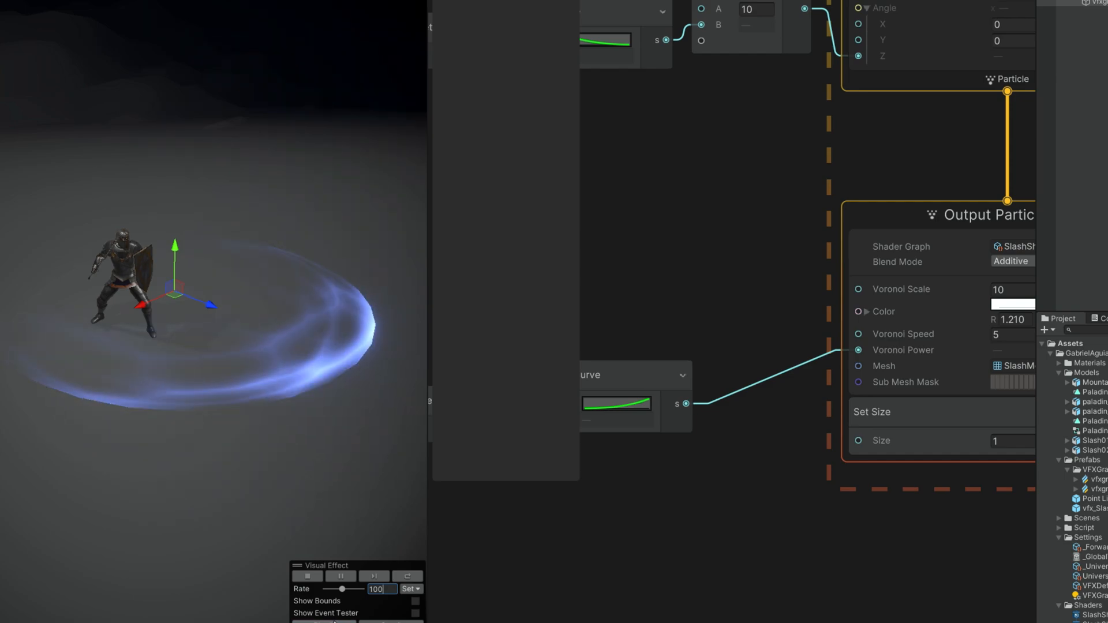
middle_click_drag(1021, 86, 779, 161)
left_click(903, 24)
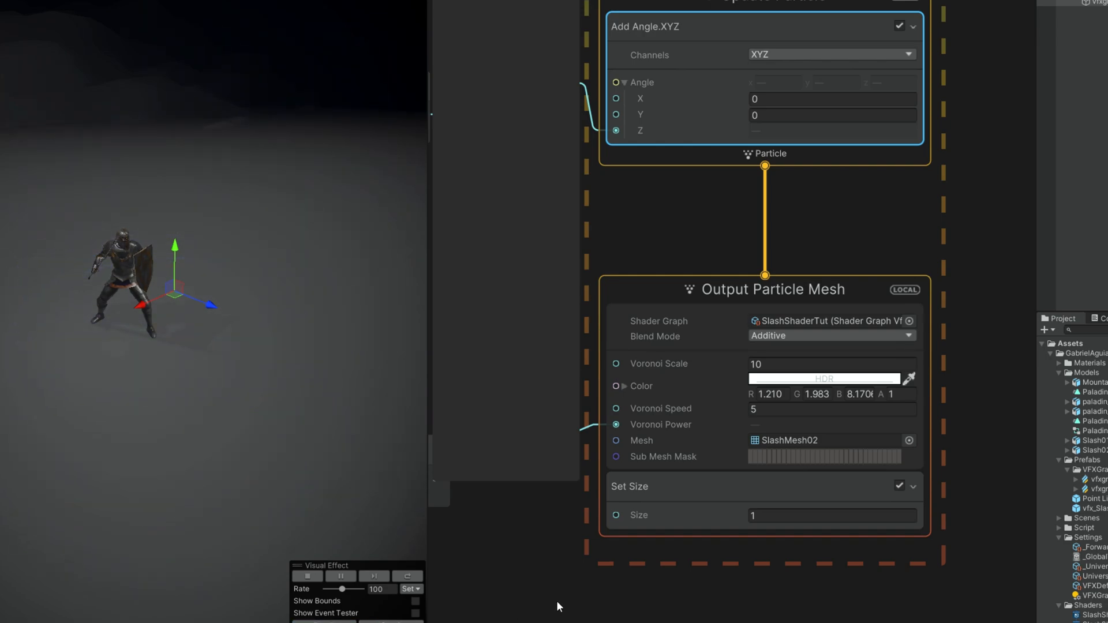
Title the original mesh output BRIGHT SLASH and save the graph
left_click(580, 569)
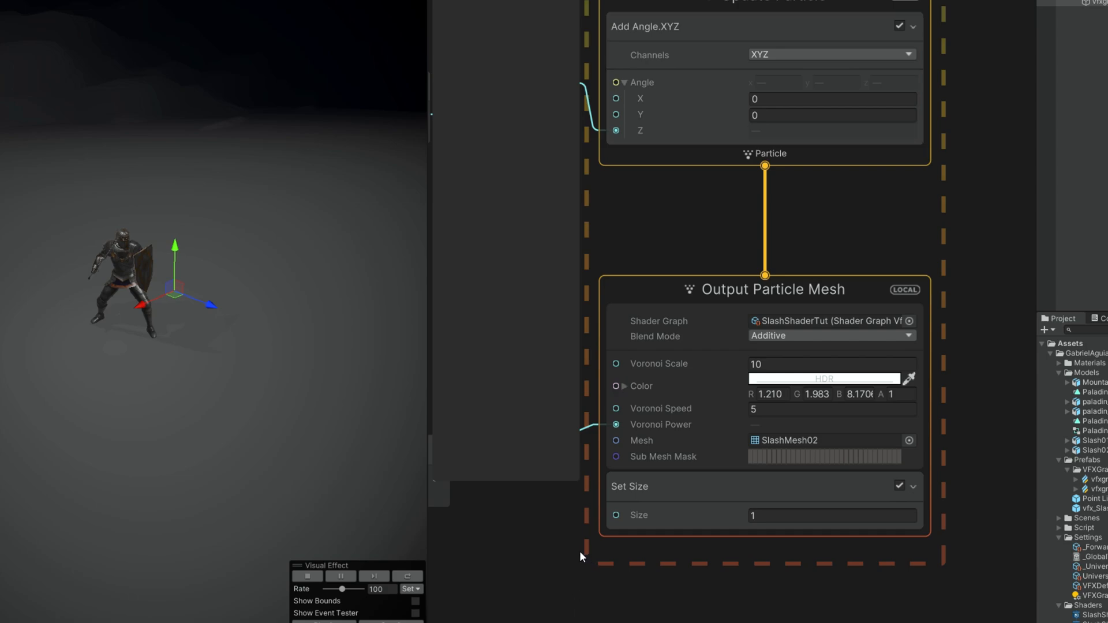
scroll(573, 547, "down", 4)
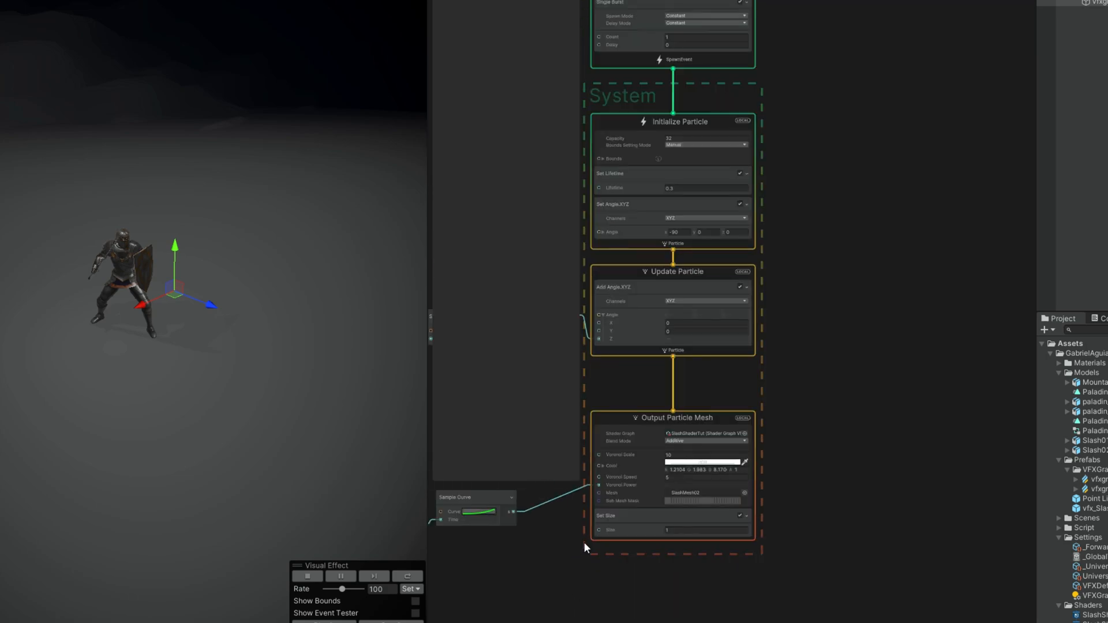
scroll(585, 542, "down", 3)
scroll(870, 437, "up", 2)
scroll(767, 421, "up", 4)
left_click(708, 413)
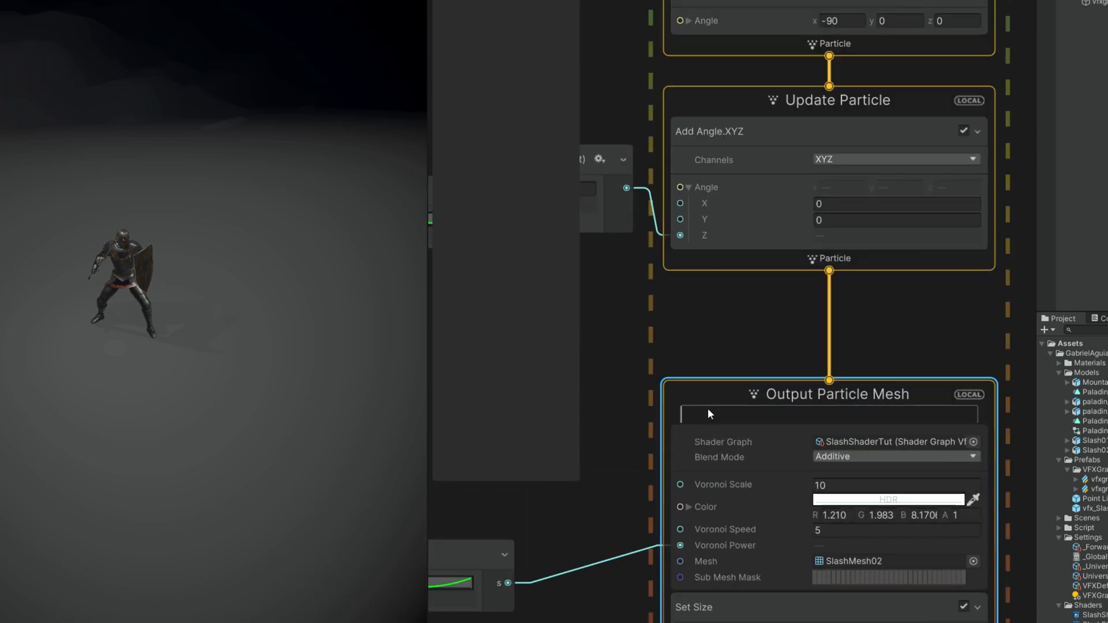
type("BRIGHT SLASH")
key("Return")
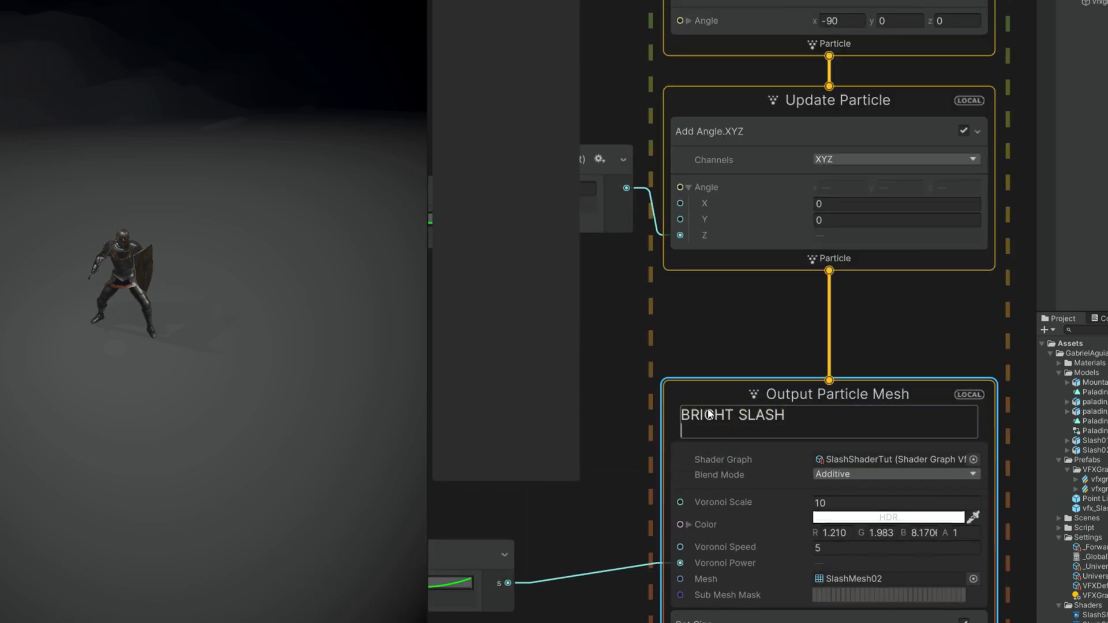
scroll(672, 365, "down", 4)
scroll(947, 363, "down", 3)
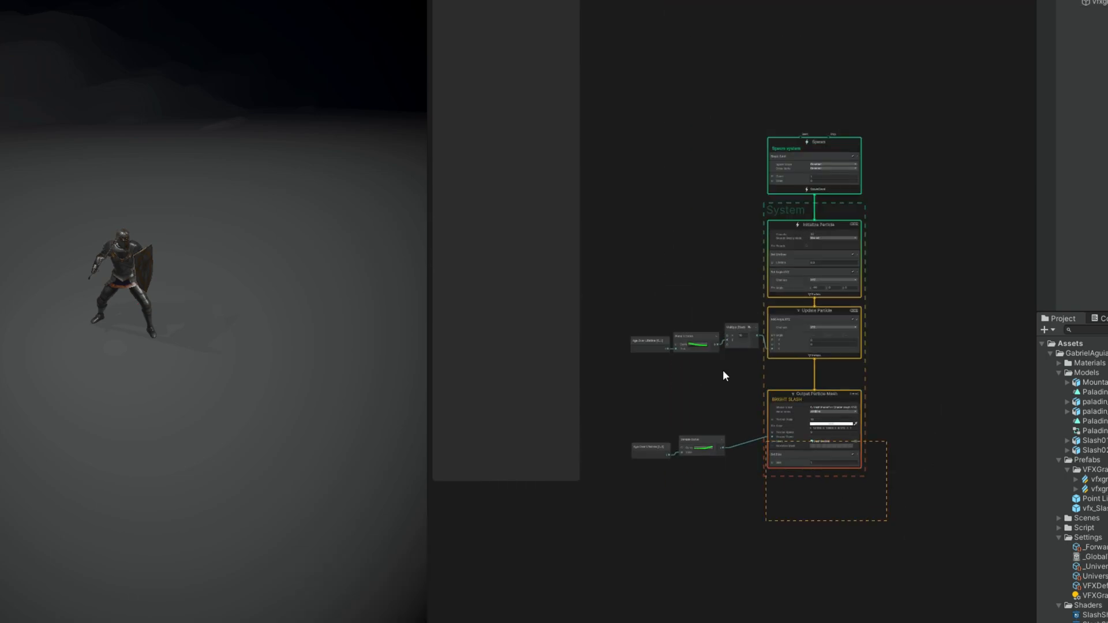
left_click(992, 178)
key("ctrl+s")
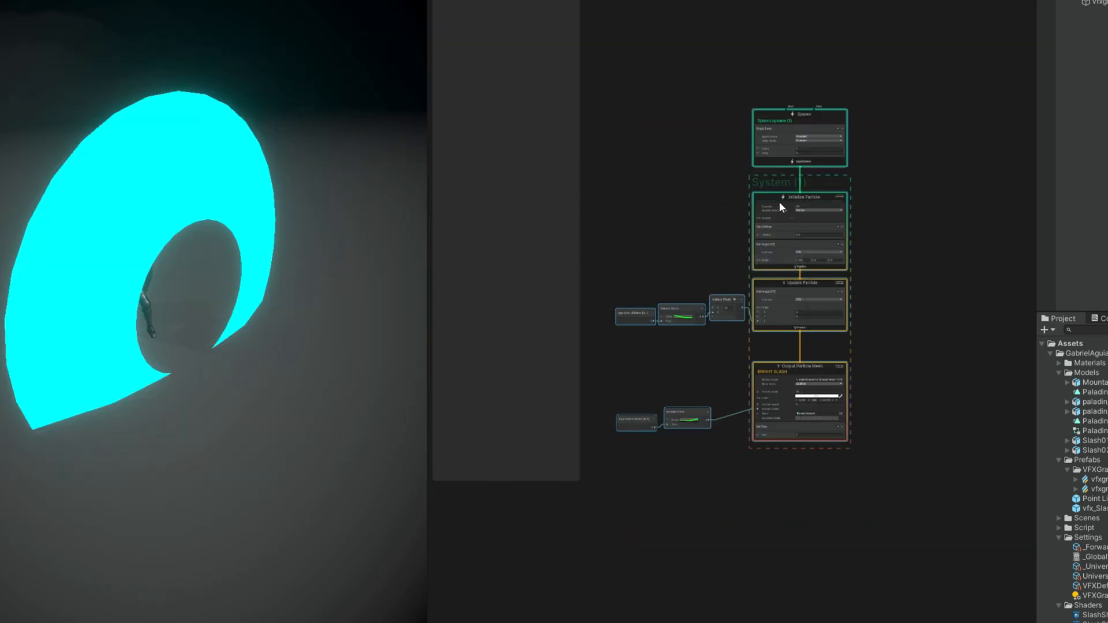
Rename the duplicated system's output title to DARK SLASH
left_click_drag(779, 202, 869, 120, "alt")
scroll(752, 155, "up", 3)
scroll(724, 401, "up", 4)
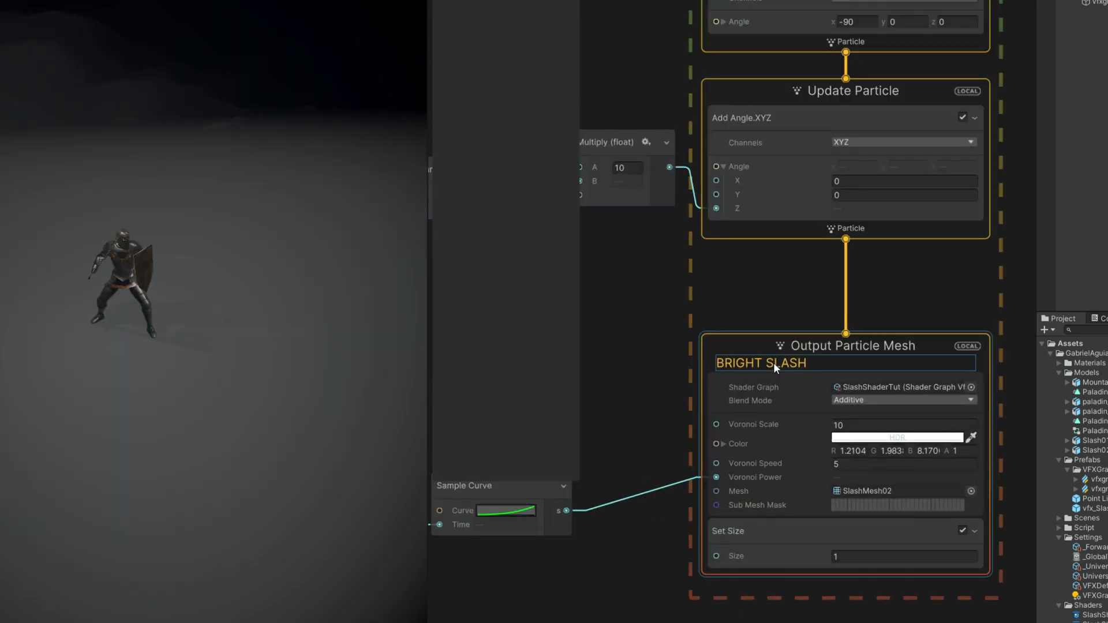
double_click(777, 367)
left_click(767, 365)
double_click(766, 365)
type("DARK")
key("Return")
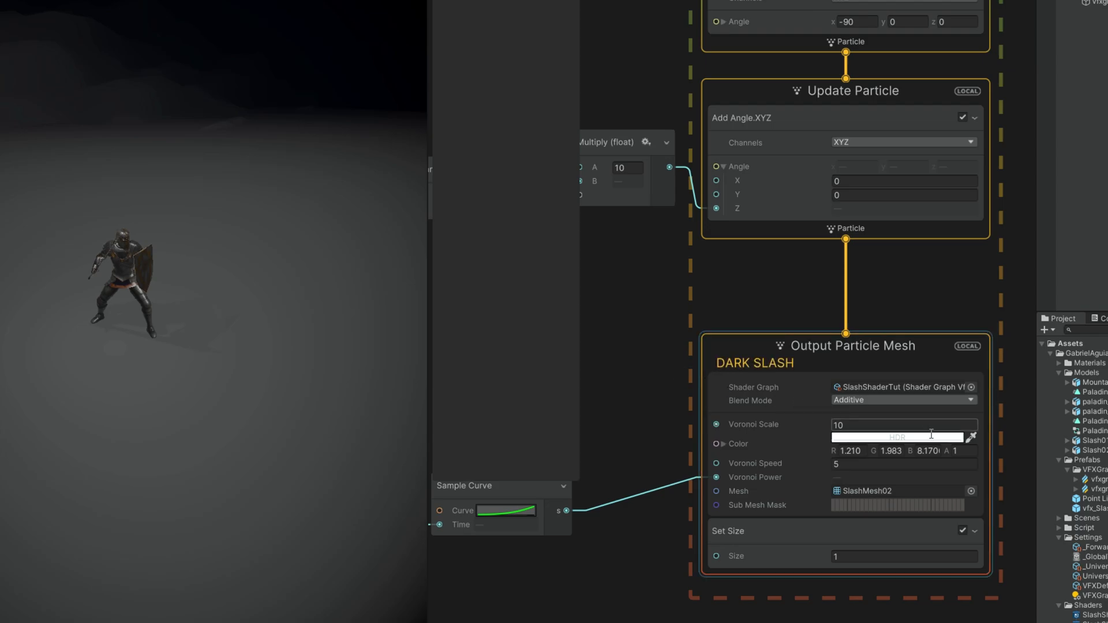
Make DARK SLASH black with Voronoi Scale 4, Speed 3 and size 0.95
left_click(898, 436)
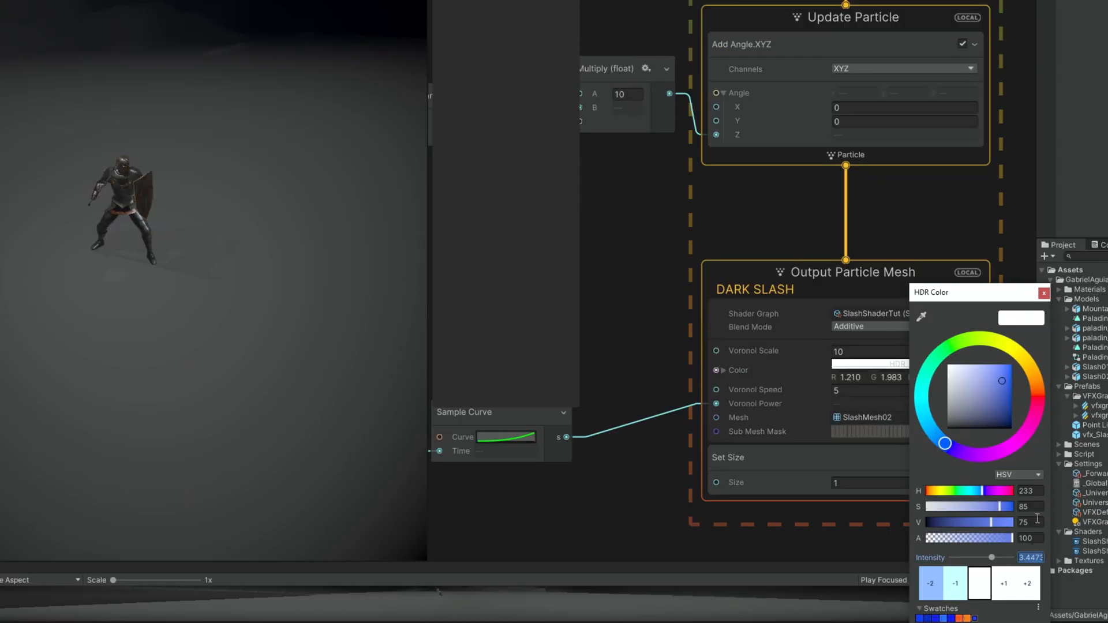
left_click_drag(987, 397, 947, 428)
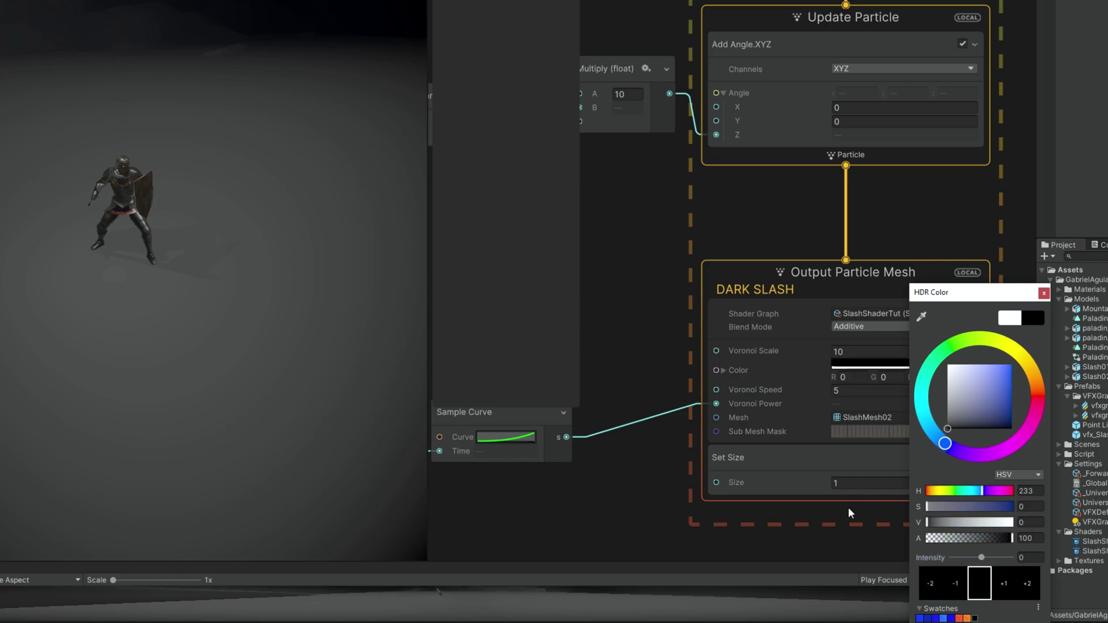
left_click(1045, 293)
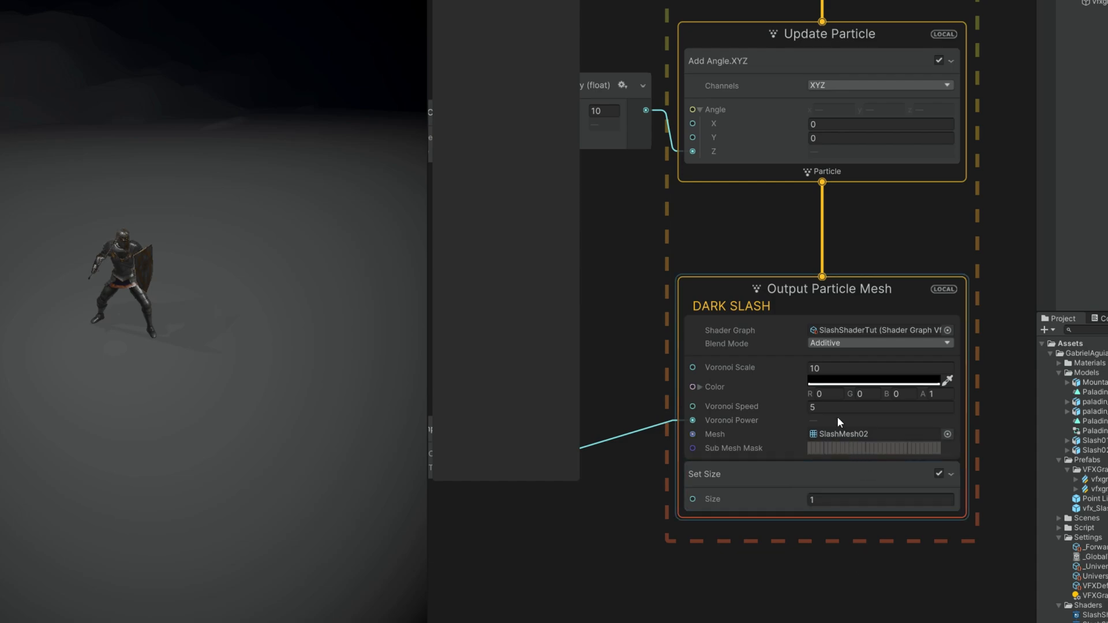
left_click(833, 369)
type("3")
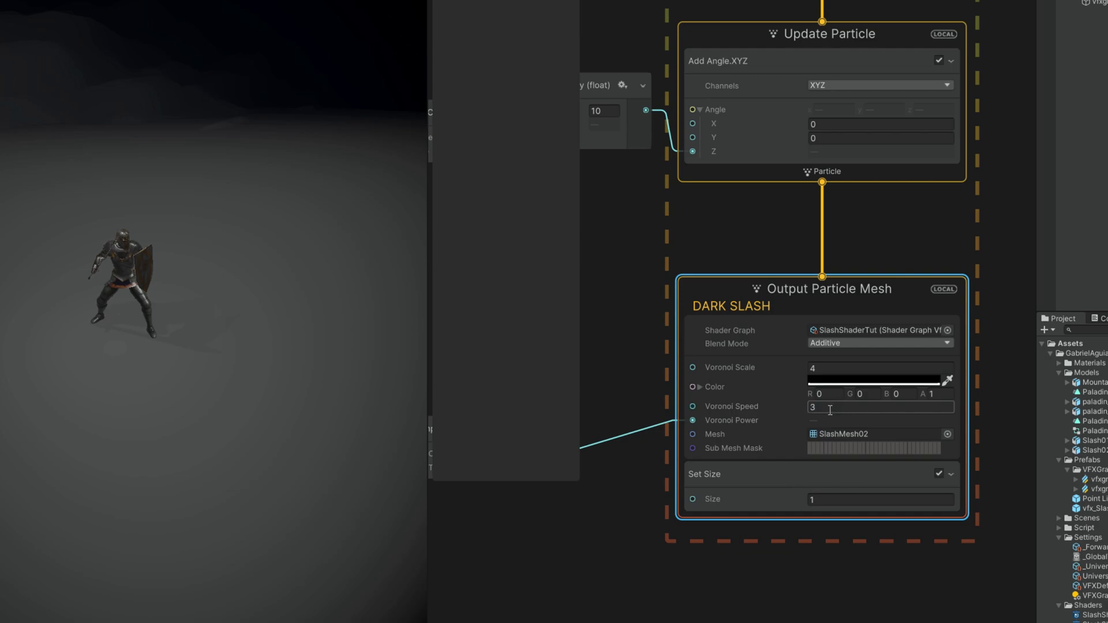
scroll(830, 486, "up", 3)
left_click(865, 438)
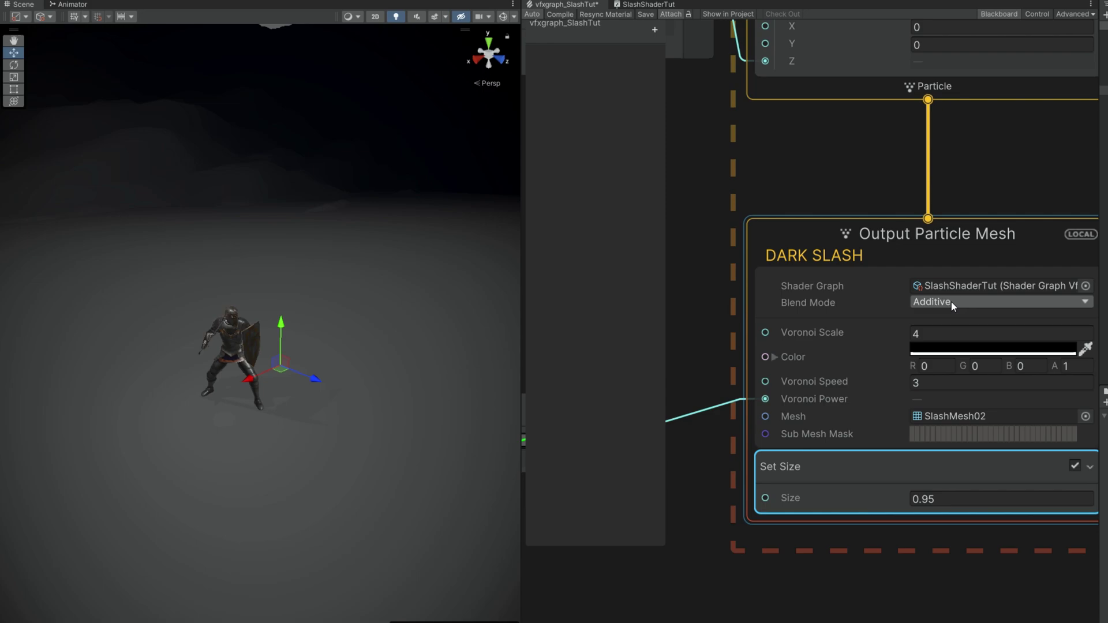
Switch DARK SLASH to Alpha blend mode and set its colour alpha to 10
left_click(948, 301)
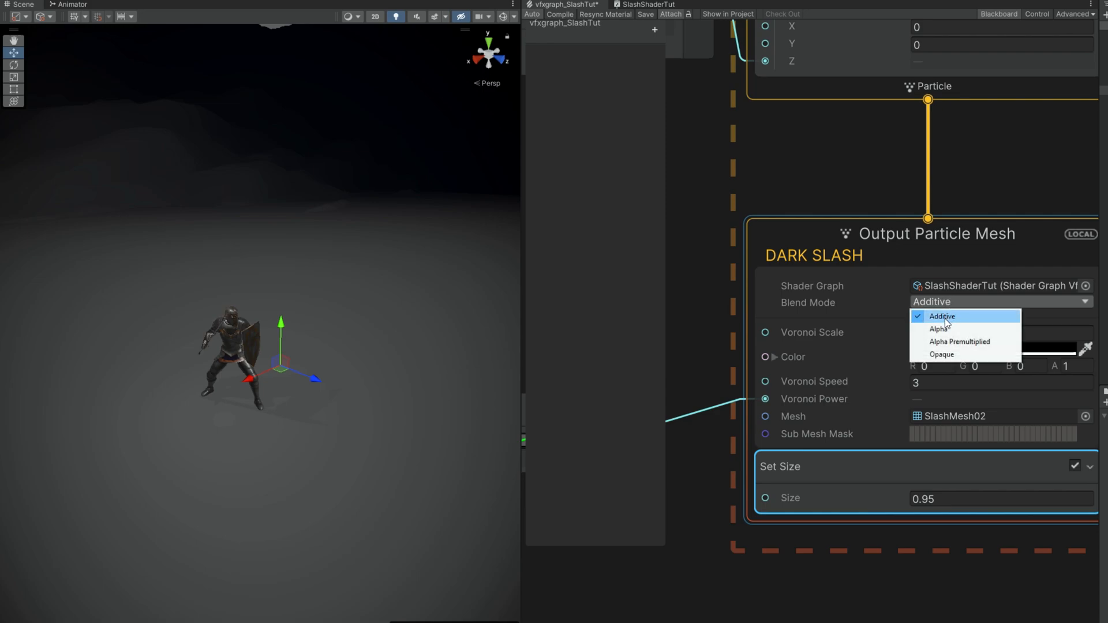
left_click(942, 330)
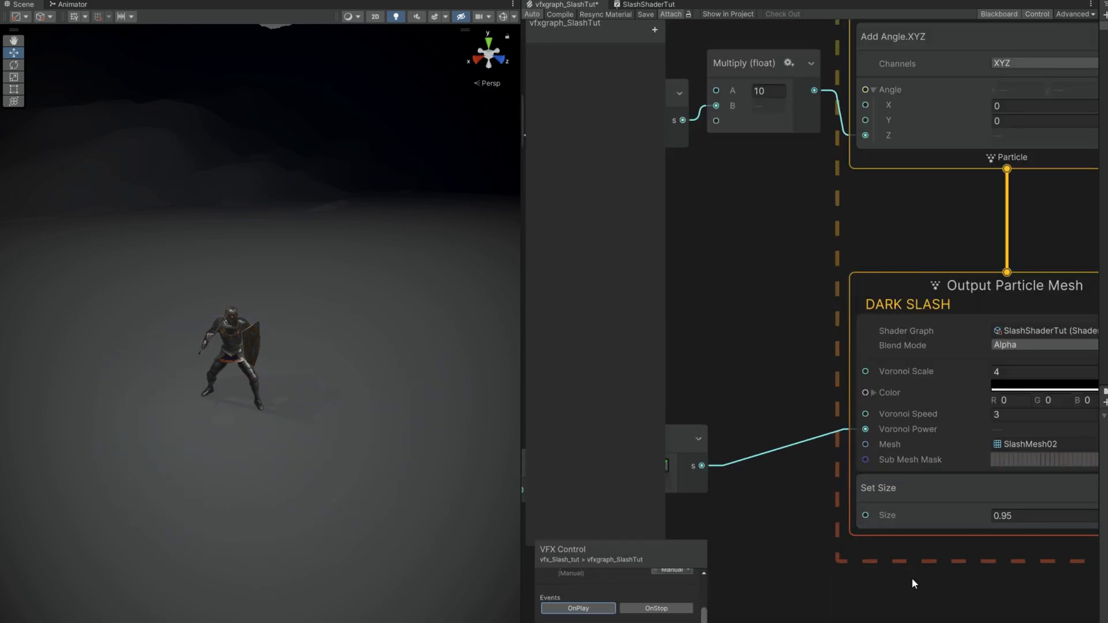
middle_click_drag(917, 590, 709, 589)
left_click(579, 607)
double_click(921, 403)
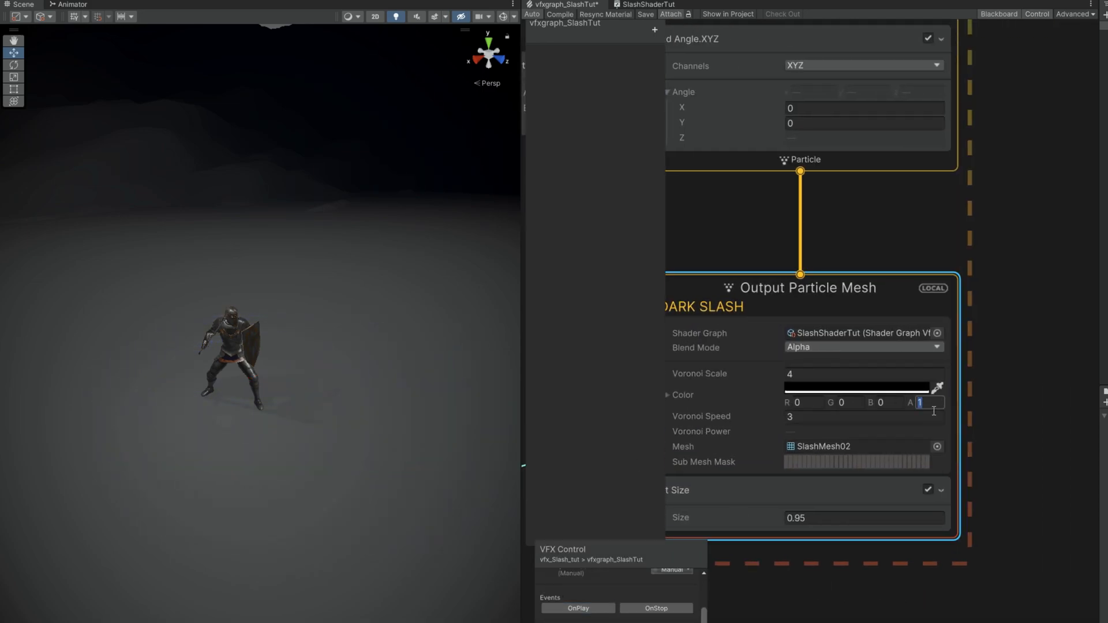
type("20")
Set Voronoi Scale to 6 and replay the effect via OnPlay to preview it
left_click(579, 607)
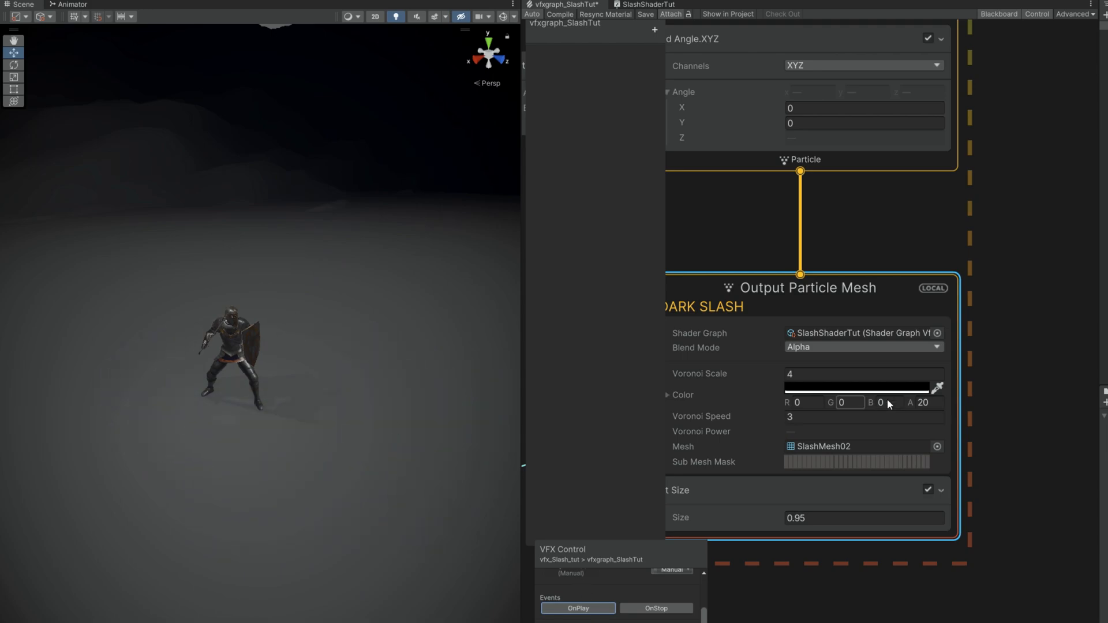
type("10")
left_click(593, 611)
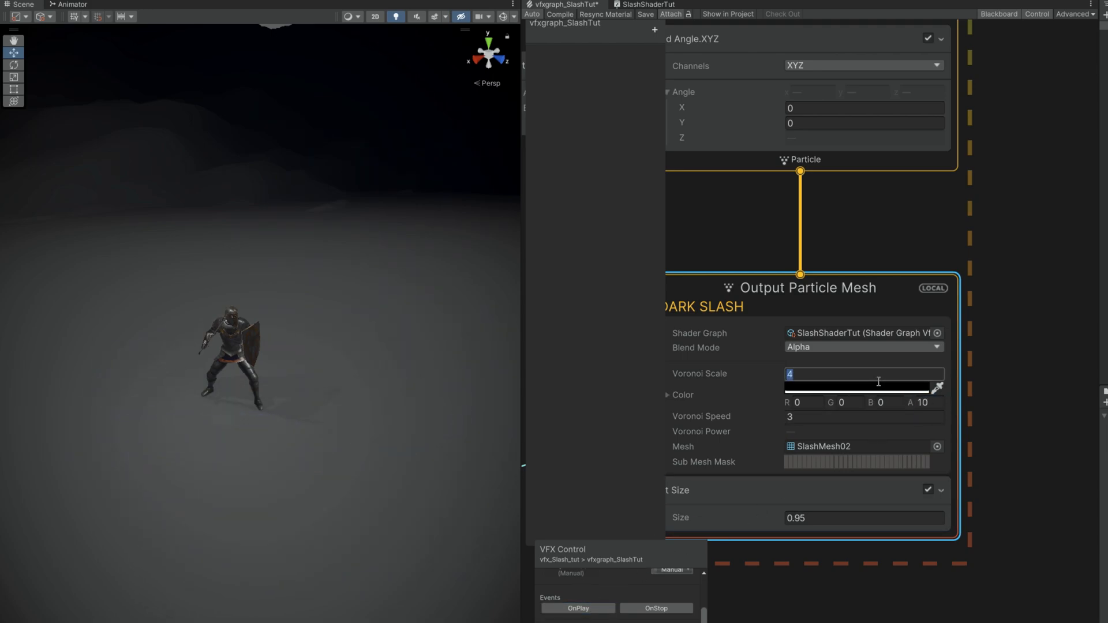
key("Tab")
type("6")
left_click(588, 611)
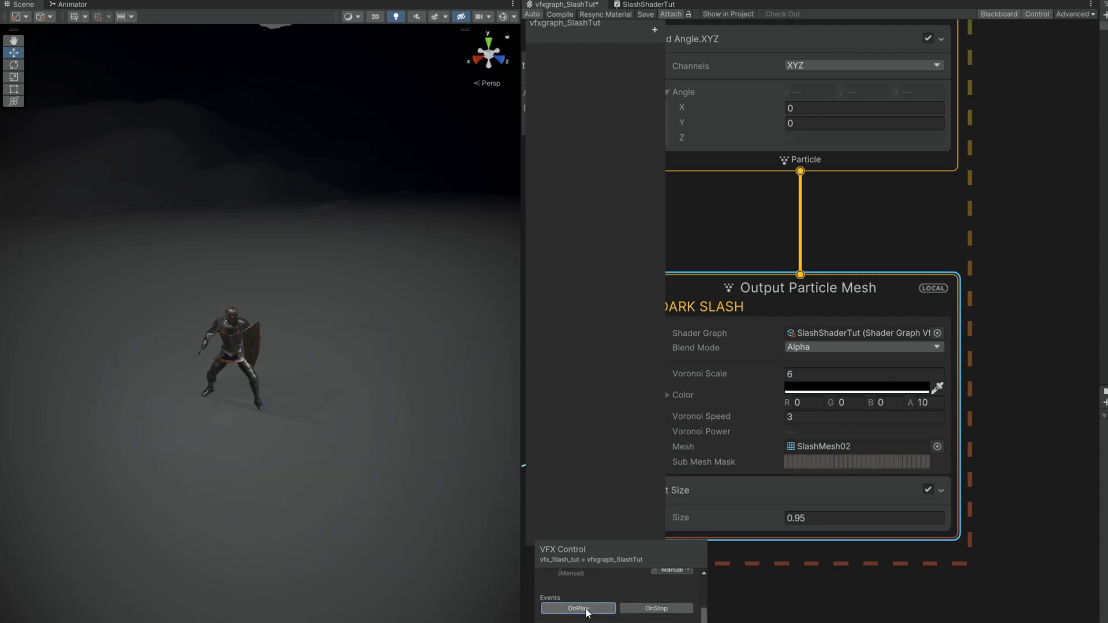
left_click(585, 612)
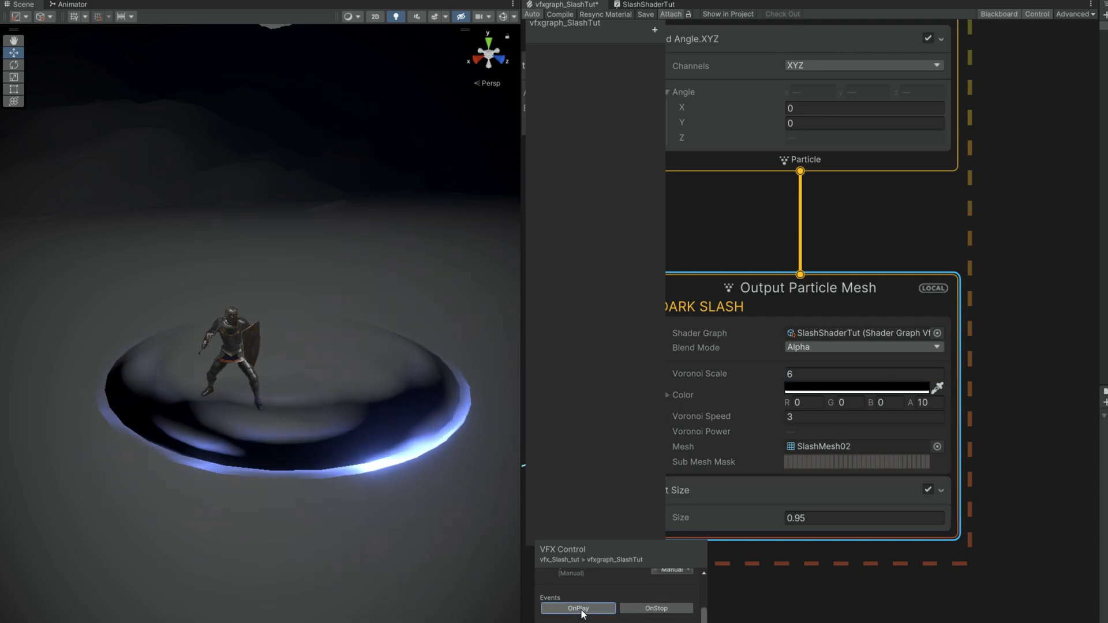
left_click(583, 611)
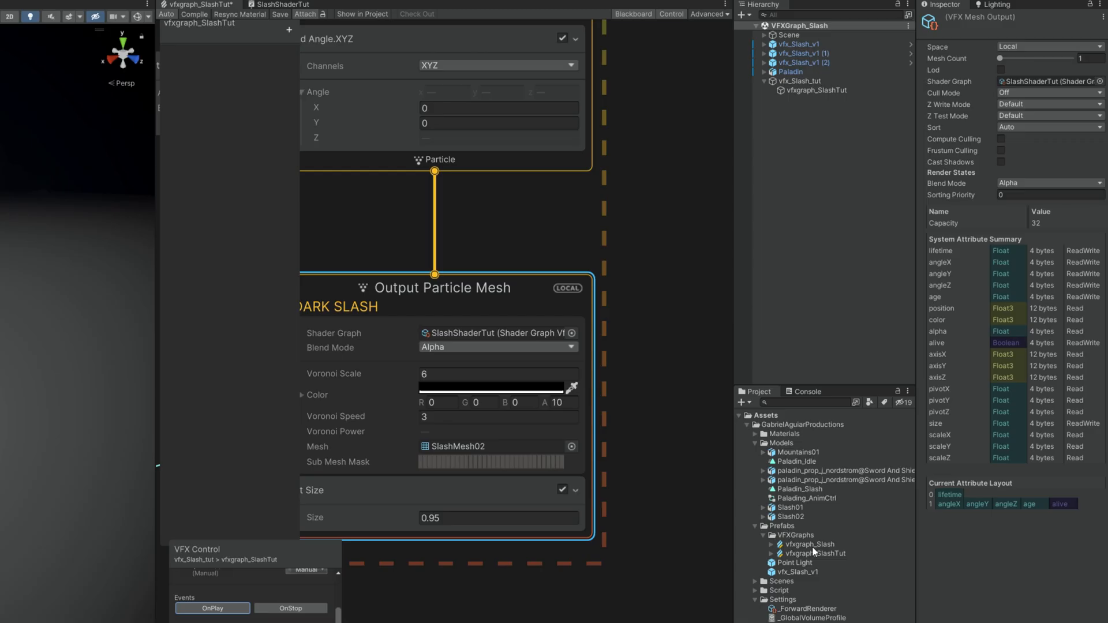
Reorder vfxgraph_SlashTut's outputs so DARK SLASH renders before BRIGHT SLASH
left_click(823, 553)
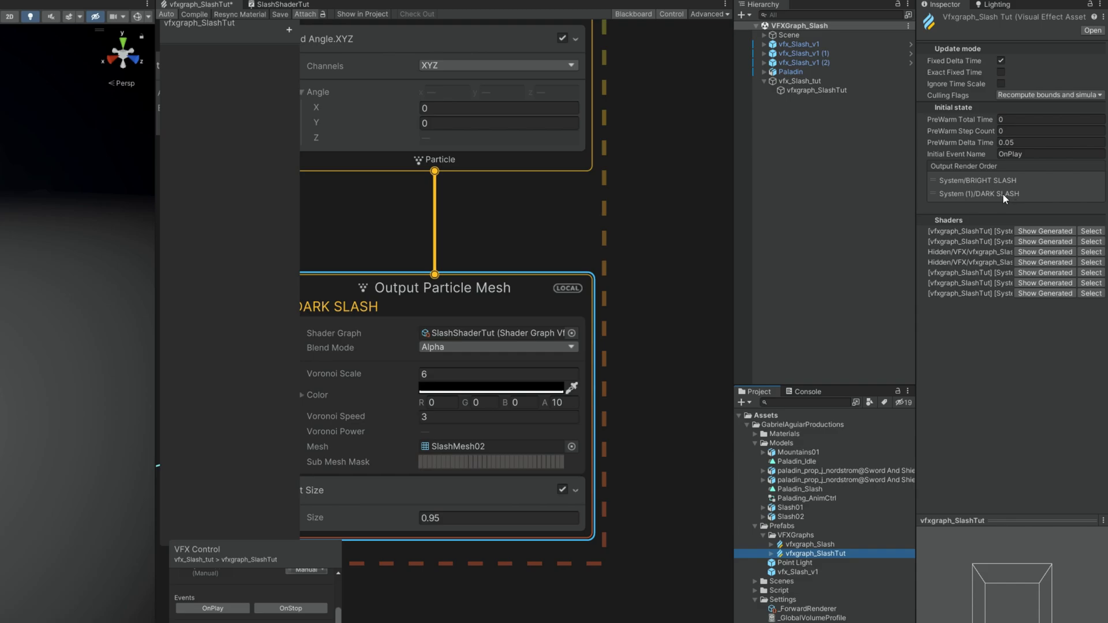
left_click_drag(1000, 193, 1015, 179)
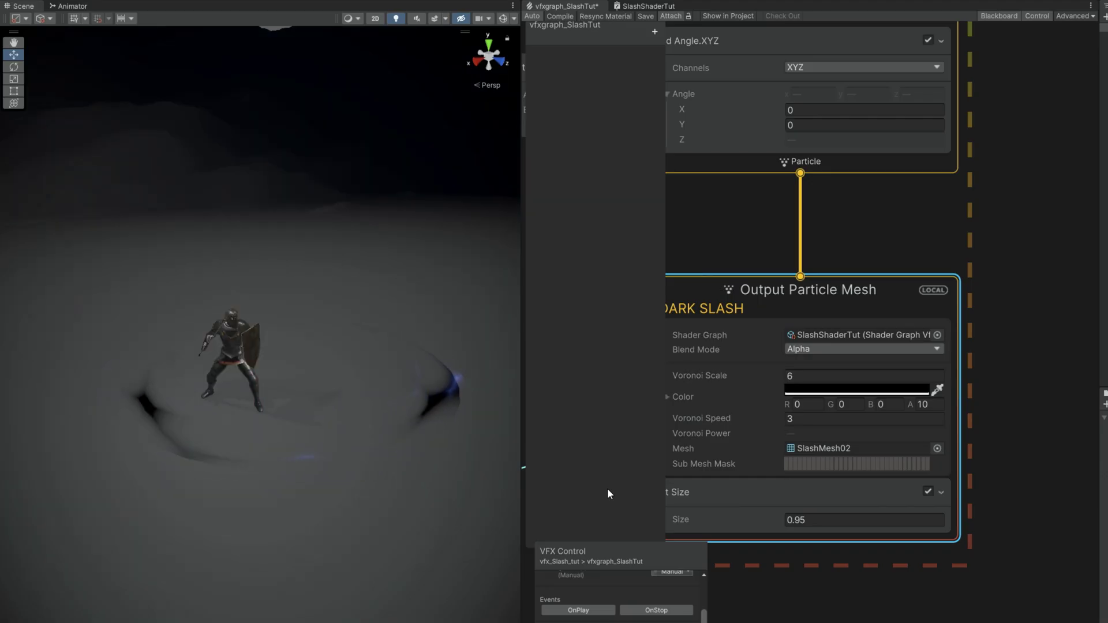
Replay the slash effect repeatedly from the VFX control panel to check the alpha-5 dark slash
left_click(578, 611)
left_click(578, 610)
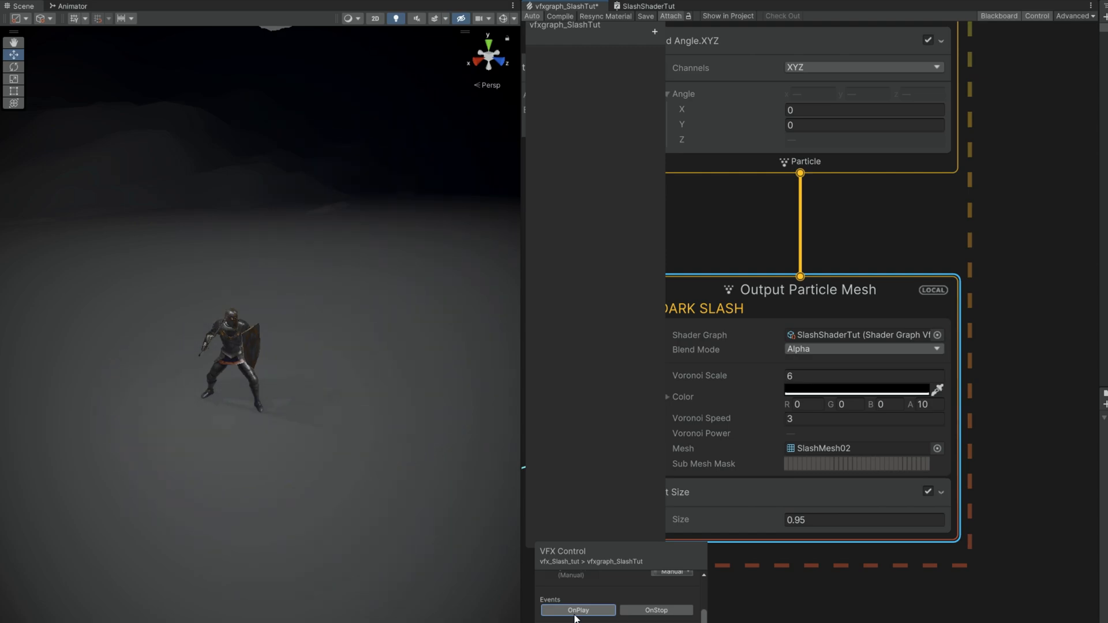
left_click(575, 614)
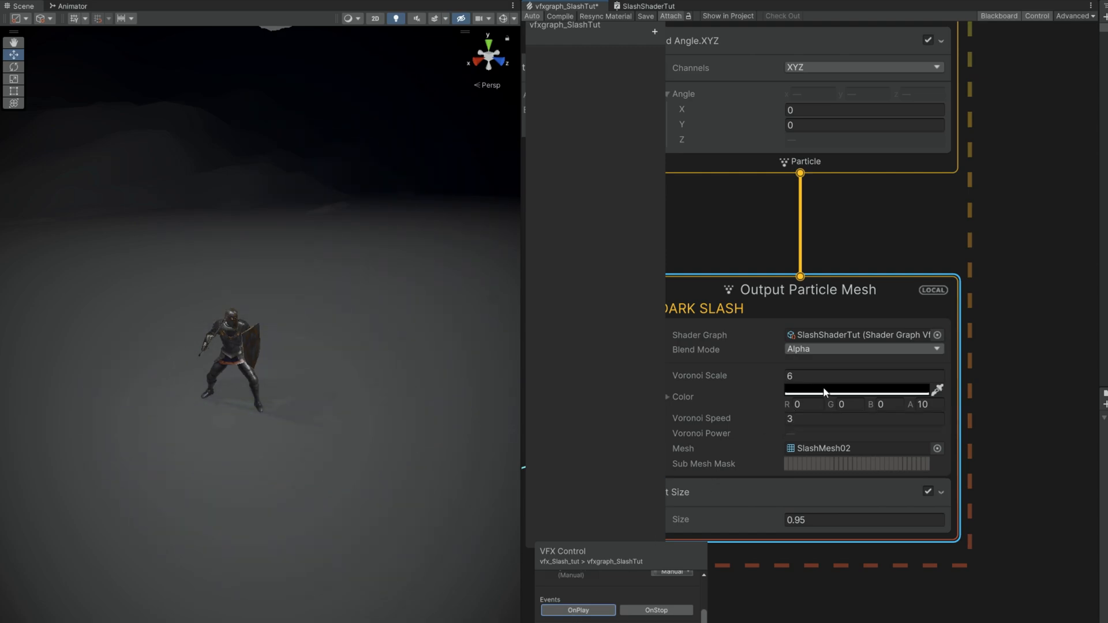
type("5")
left_click(574, 611)
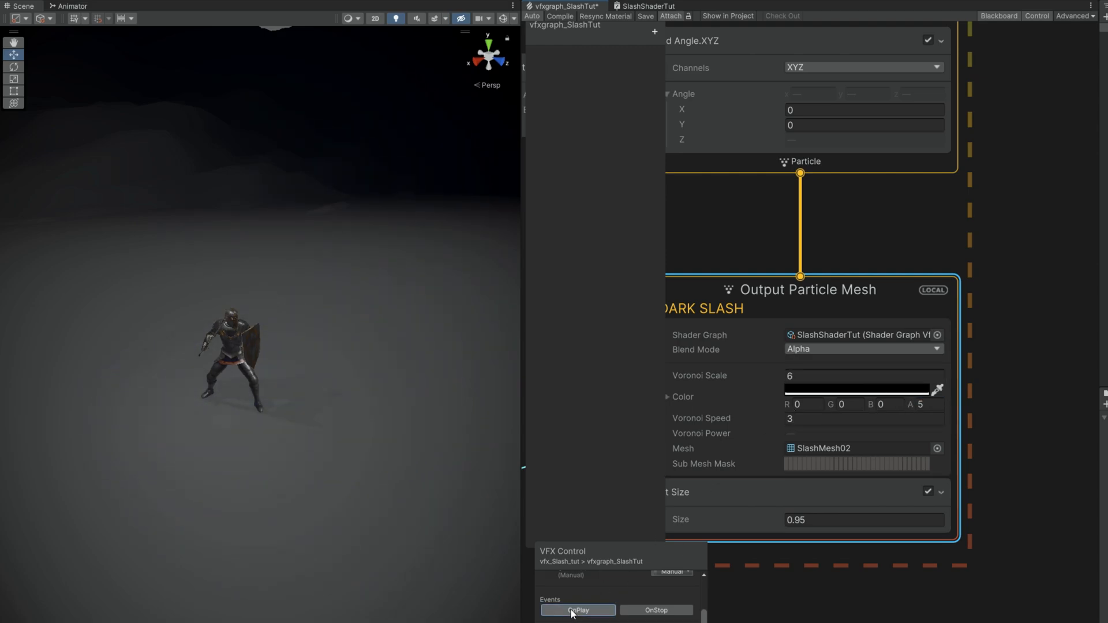
left_click(573, 614)
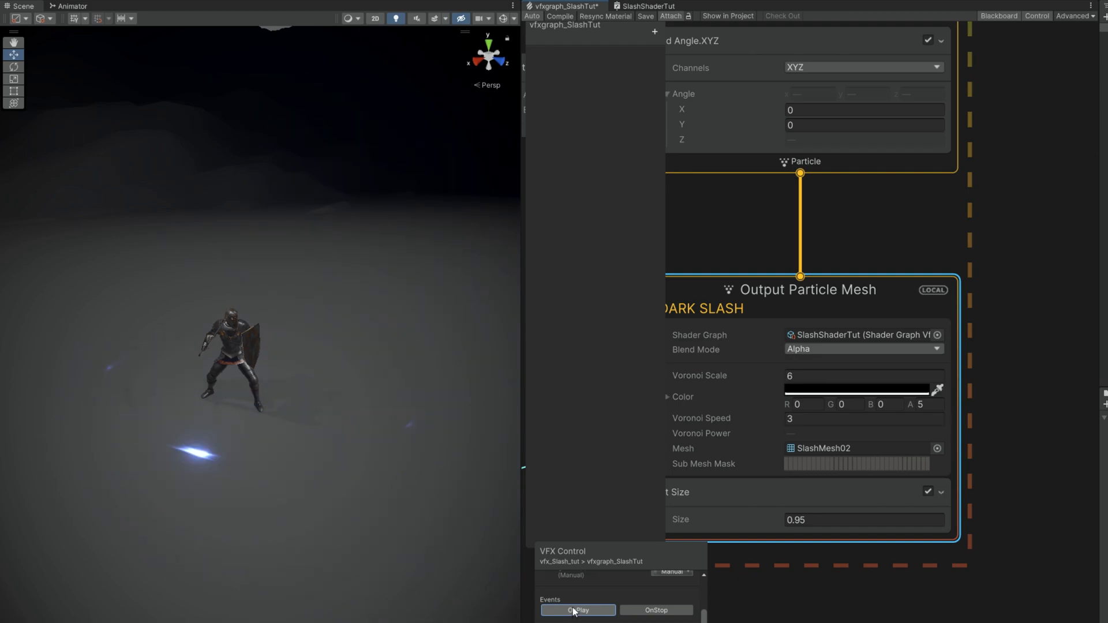
left_click(572, 610)
left_click(573, 612)
left_click(573, 611)
left_click(573, 611)
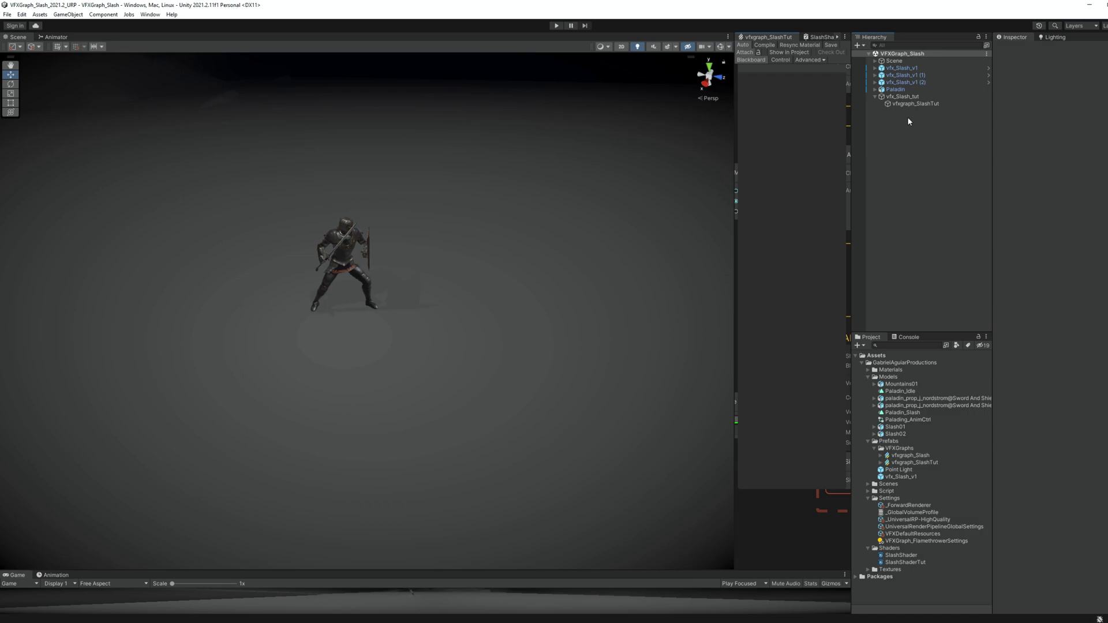
Select vfx_Slash_tut and its visual effect child in the scene to play the slash
left_click(900, 97)
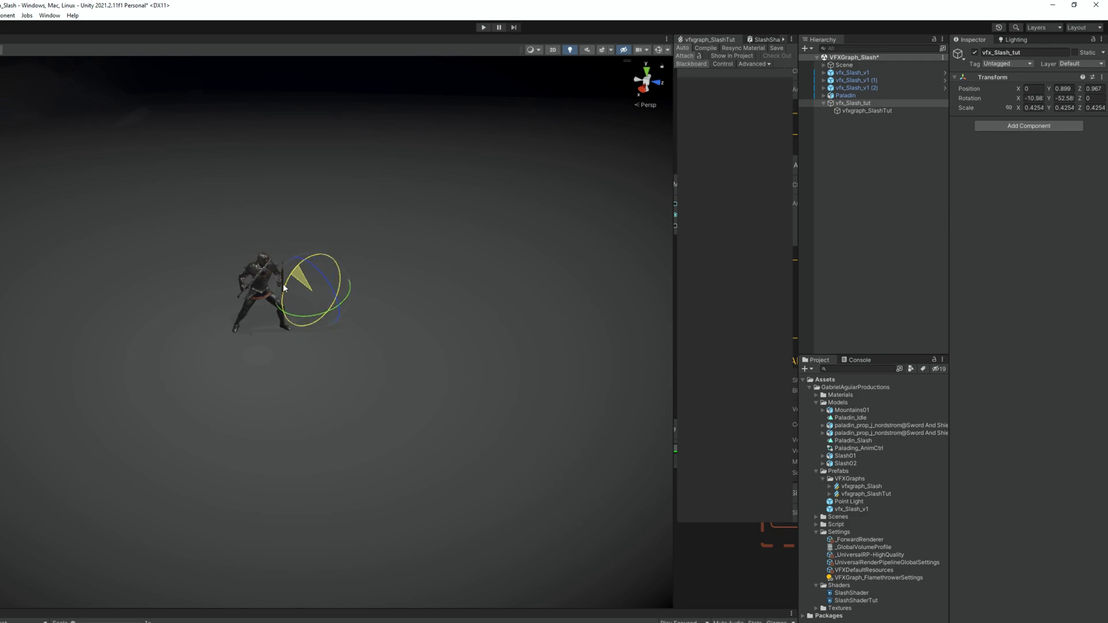
left_click(865, 110)
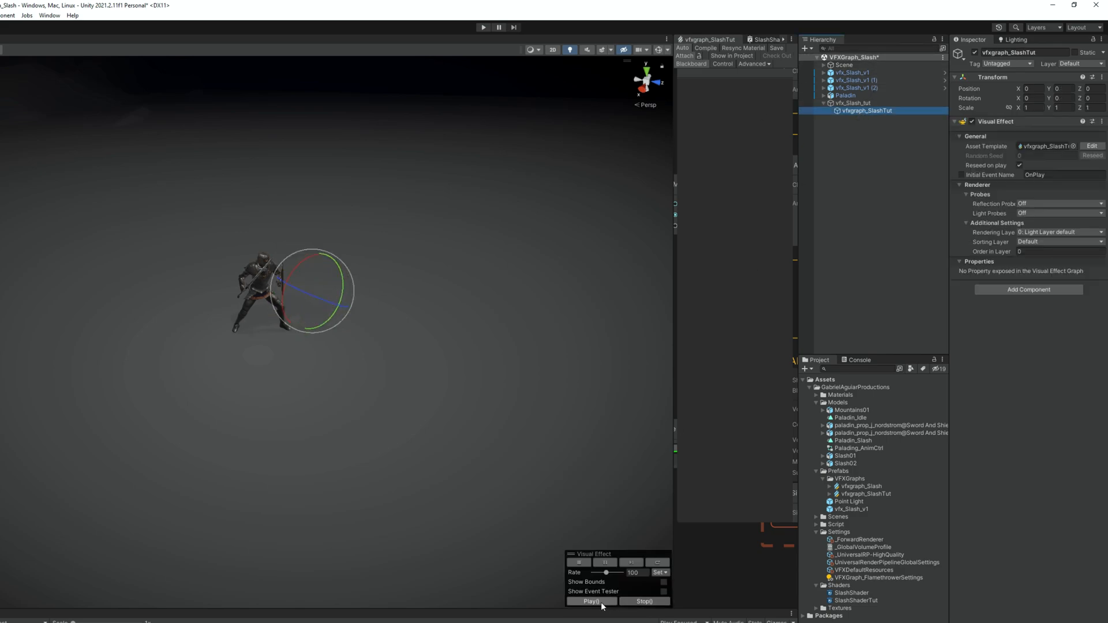
scroll(346, 277, "up", 3)
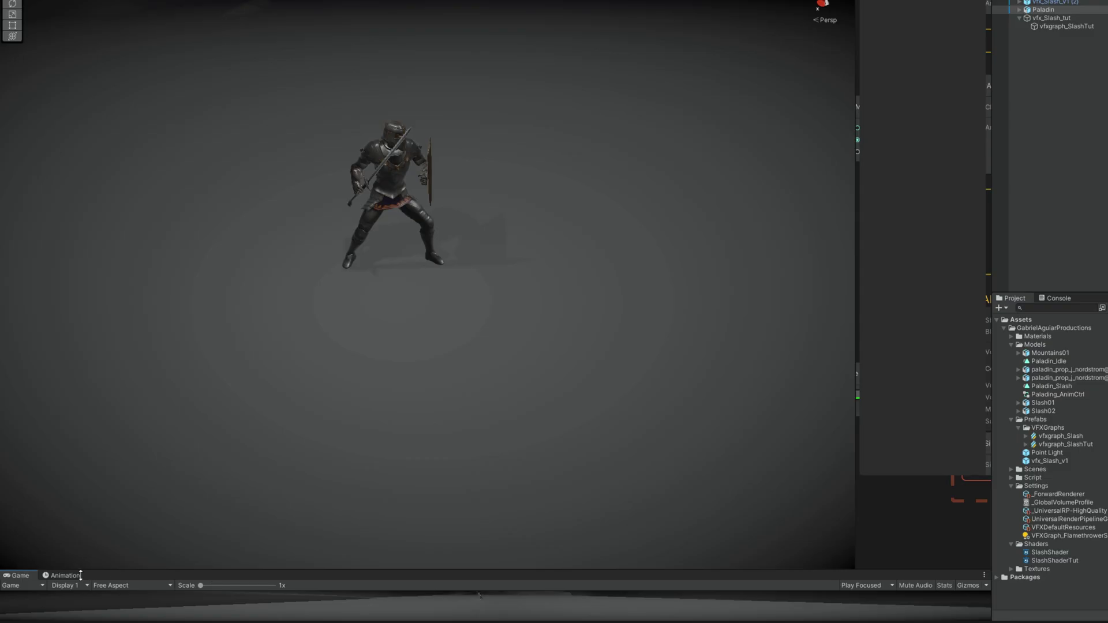
Preview the Paladin_Slash clip in the Animation timeline, scrubbed to mid-swing
left_click(66, 575)
left_click_drag(81, 569, 79, 370)
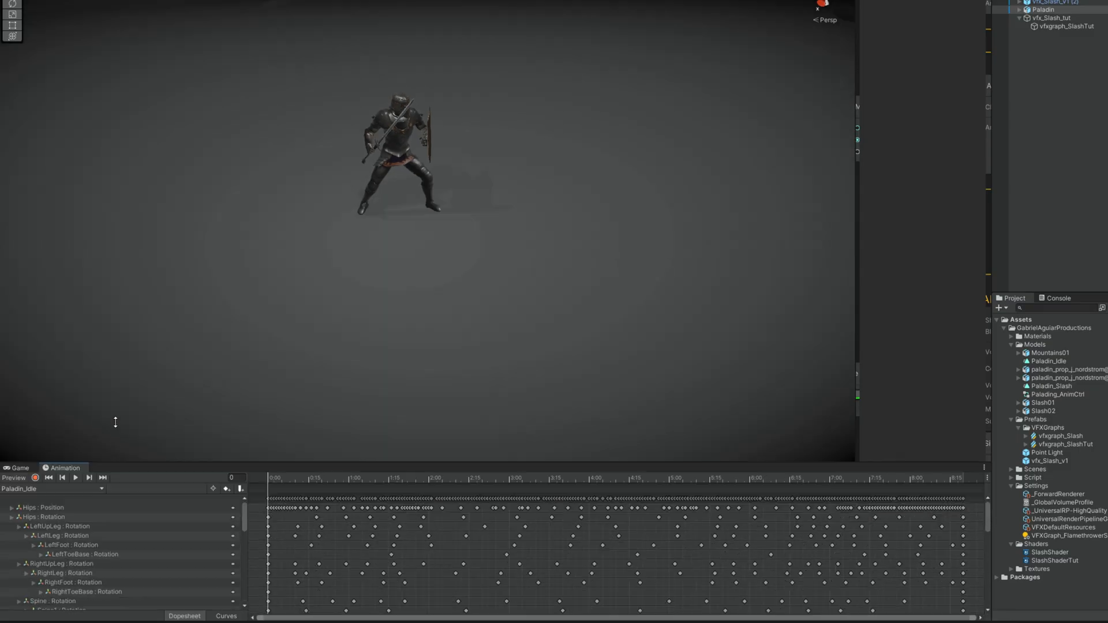
left_click(66, 397)
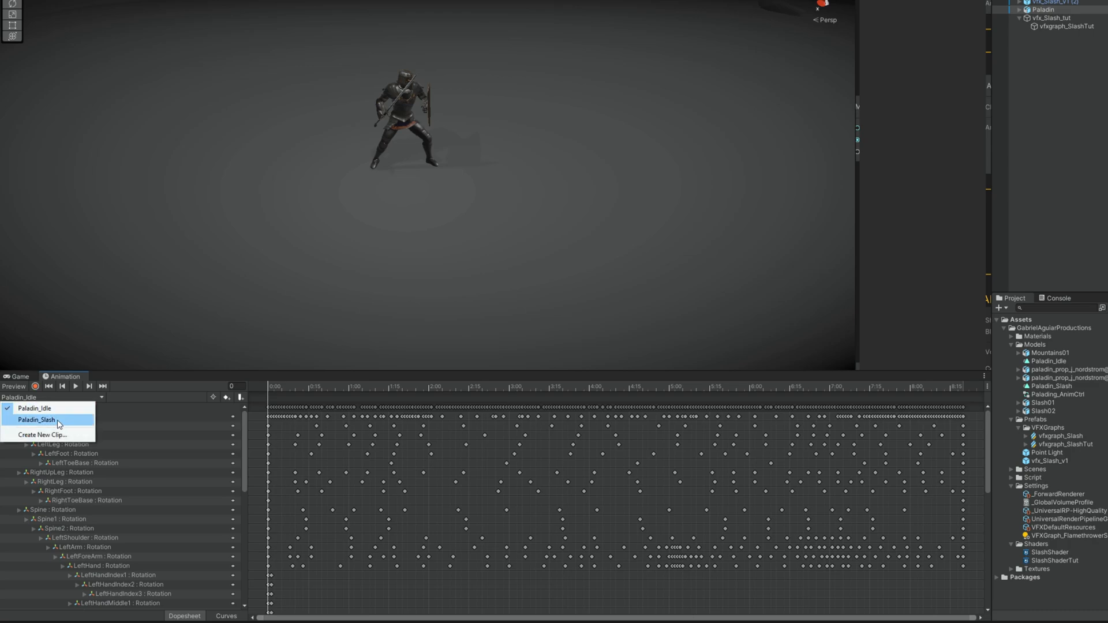
left_click(53, 420)
left_click_drag(291, 386, 394, 386)
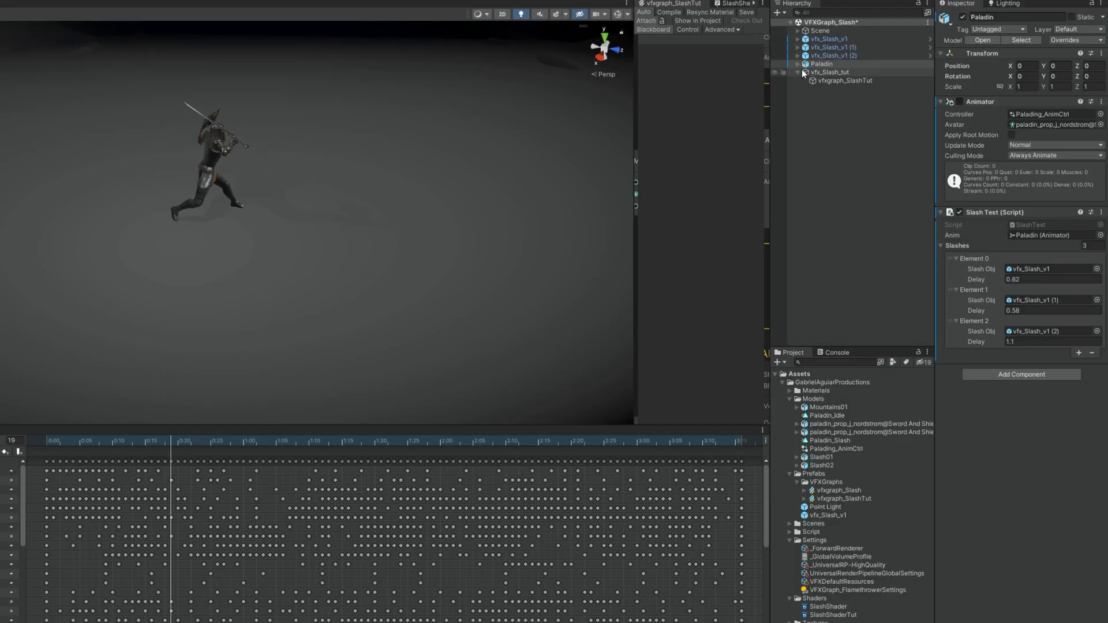
Attach vfx_Slash_tut to the Sword_joint bone with reset transform and preview the slash
left_click(797, 63, "alt")
left_click(870, 170)
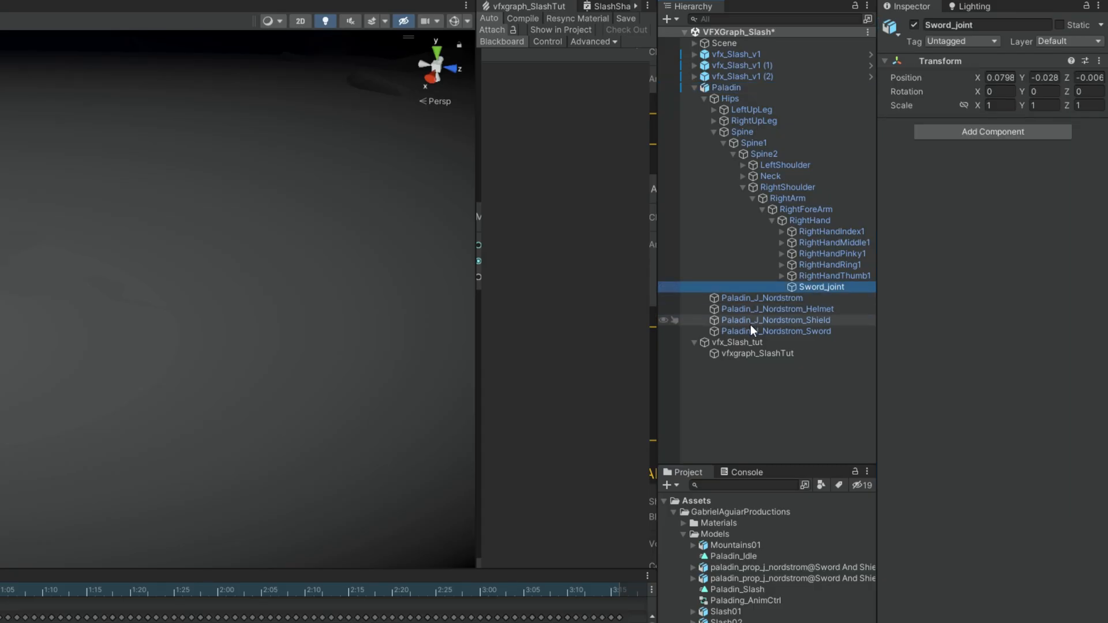
left_click_drag(737, 342, 821, 287)
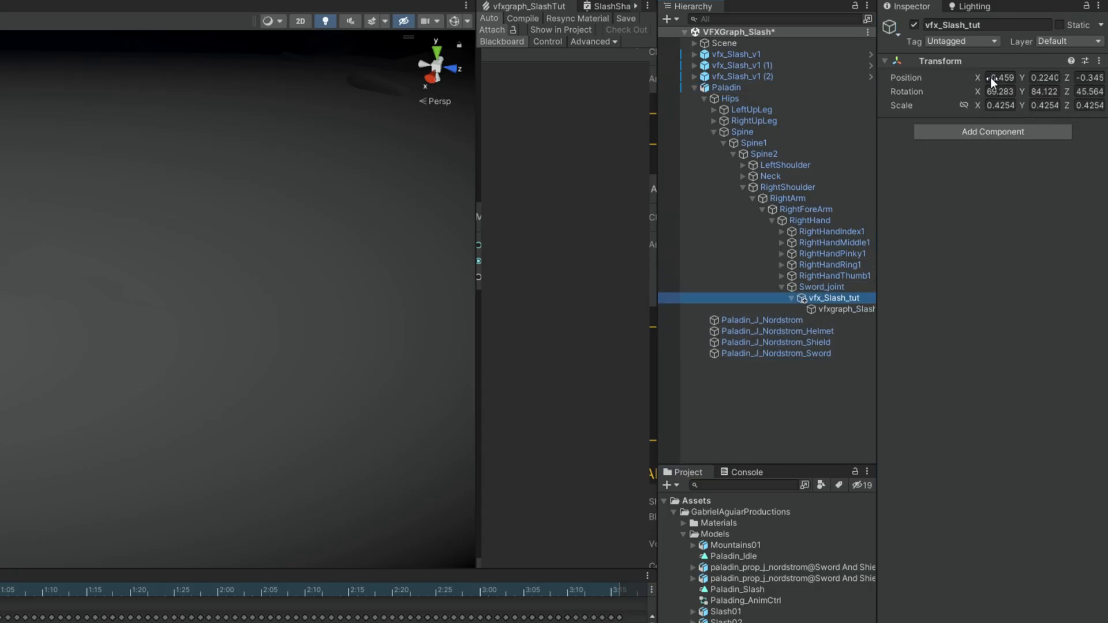
left_click(1094, 62)
left_click(978, 70)
left_click(914, 230)
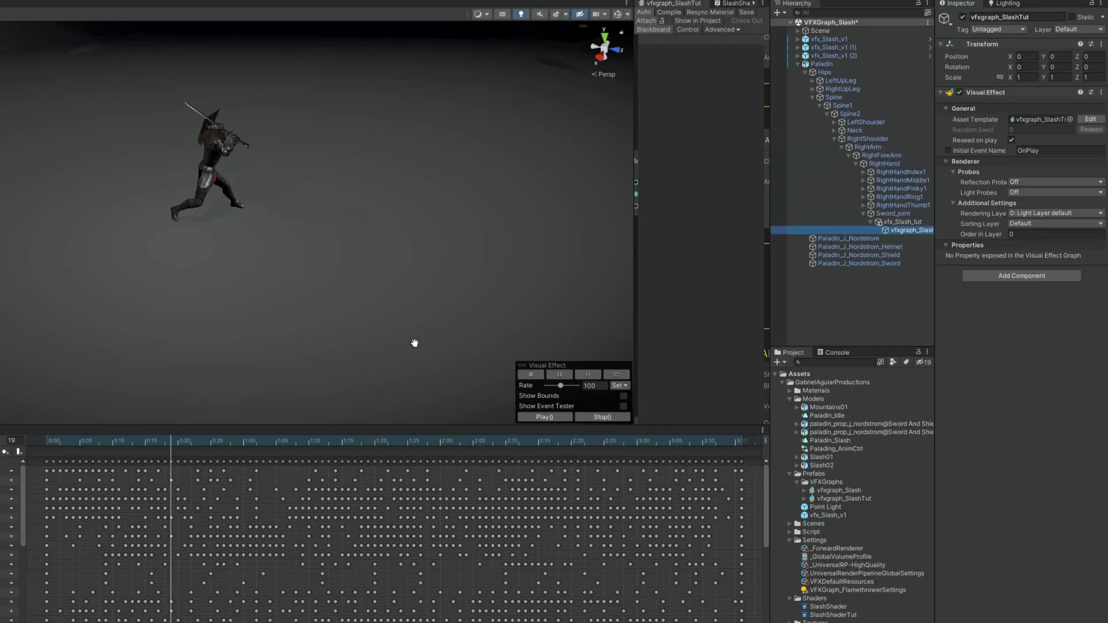
left_click(545, 418)
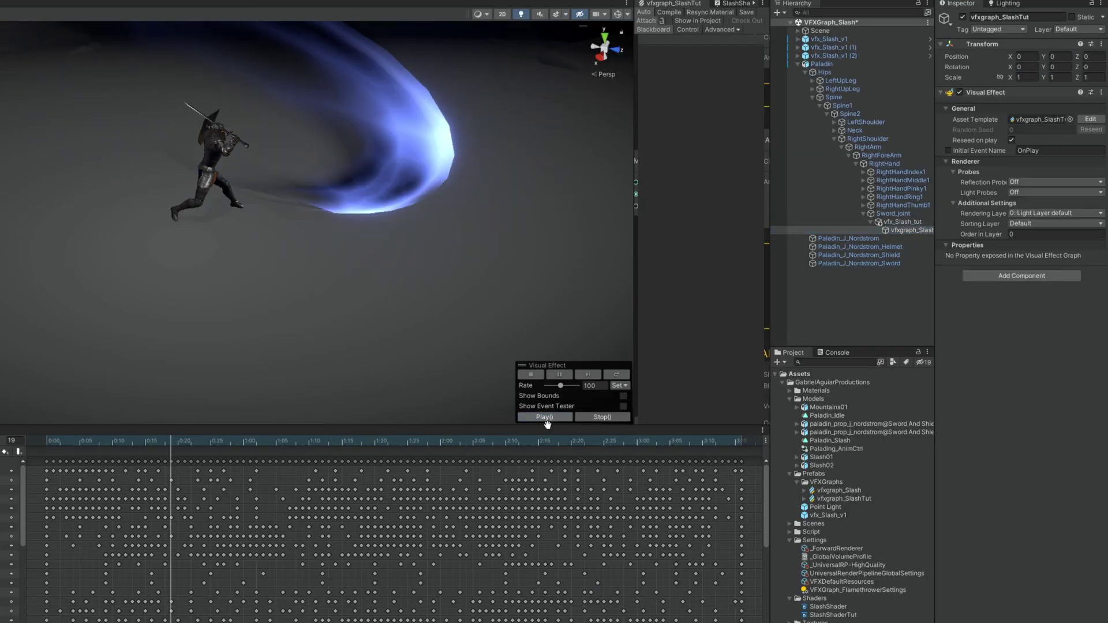
Move vfx_Slash_tut back to the scene root below the Paladin and replay the slash around the knight
left_click(892, 222)
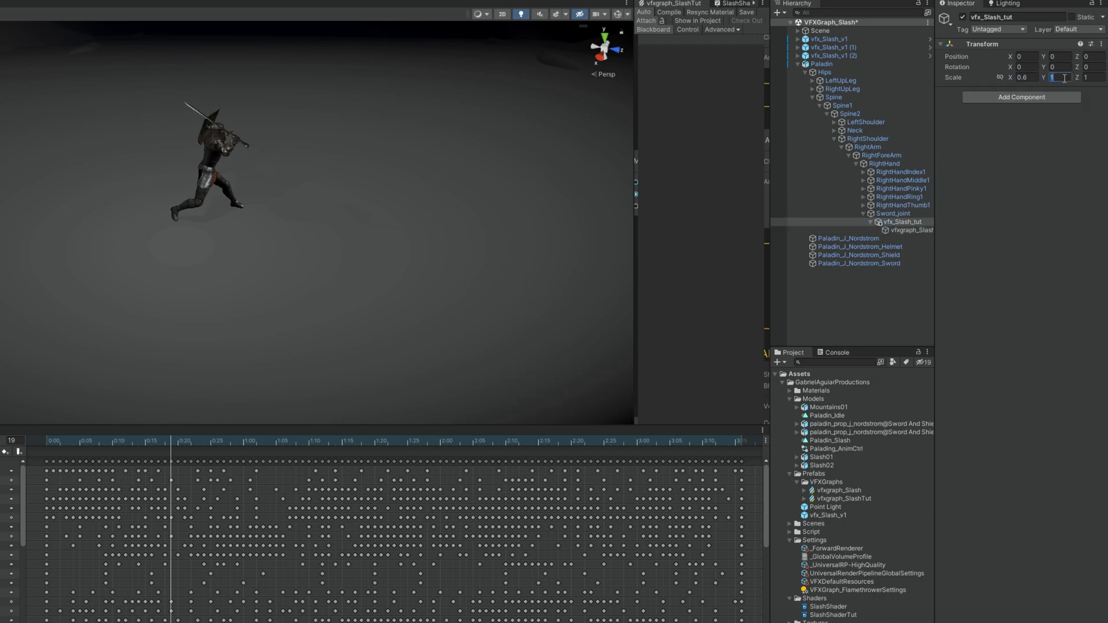
left_click(887, 229)
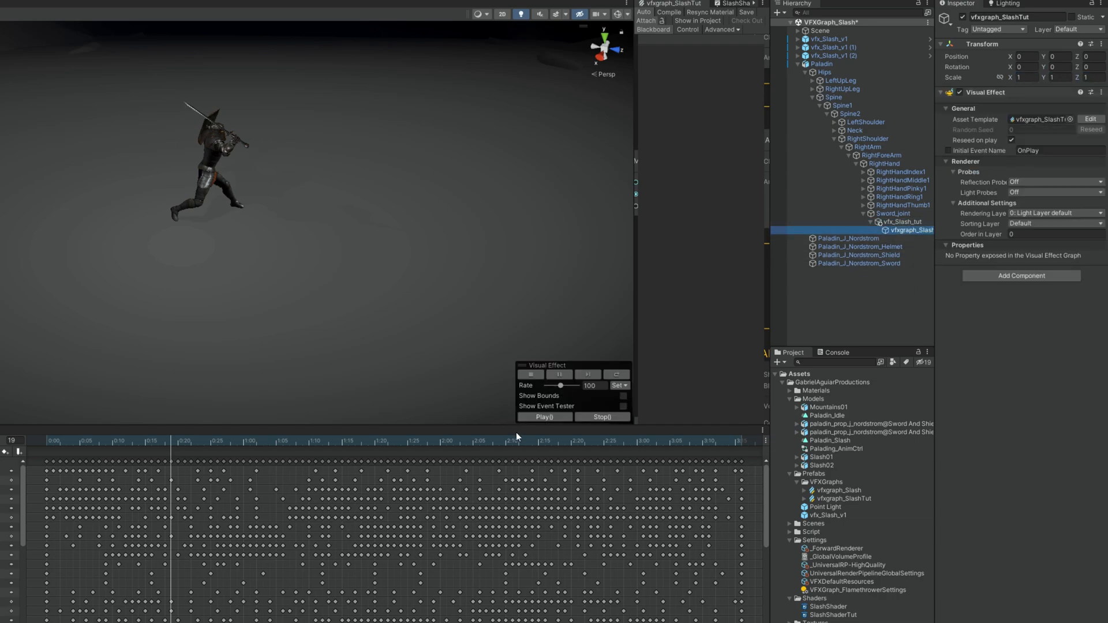
left_click(546, 418)
left_click(884, 222)
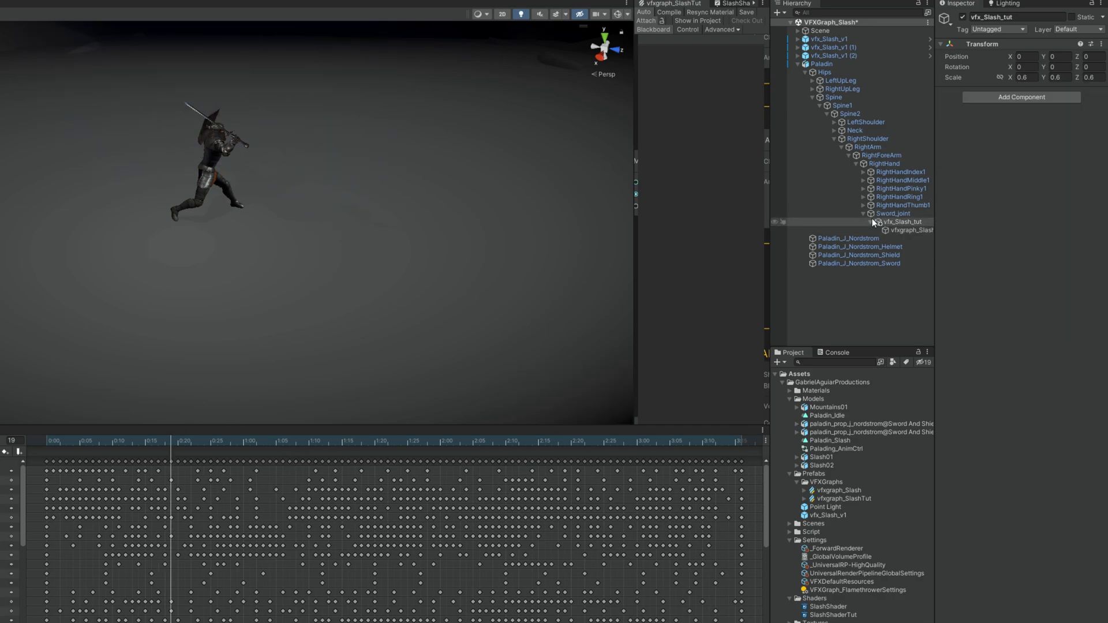
left_click(898, 223)
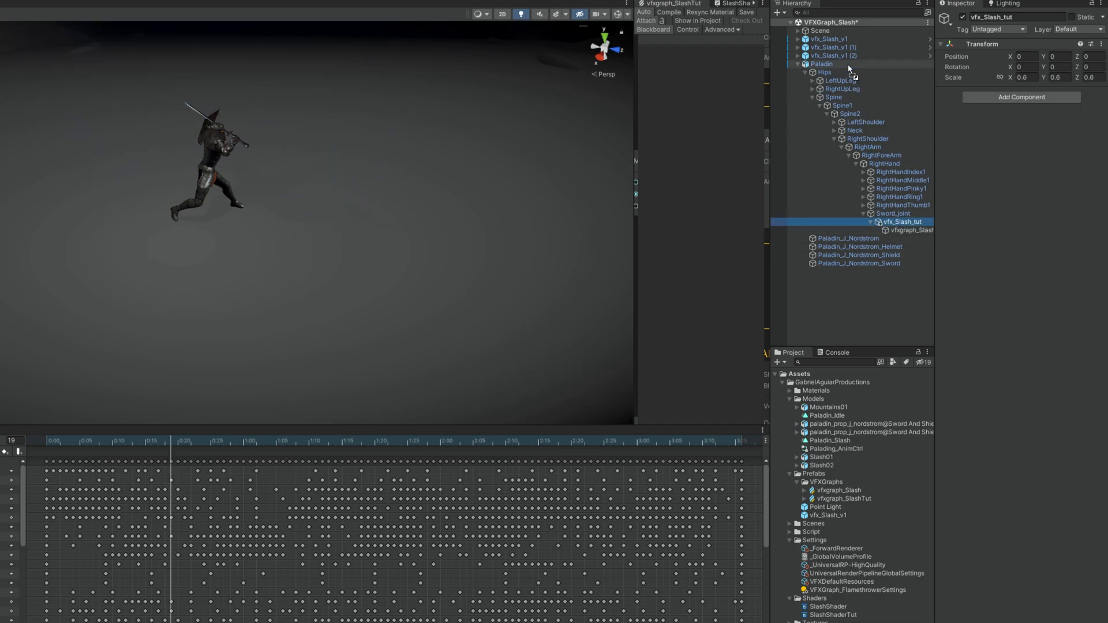
left_click_drag(898, 222, 866, 60)
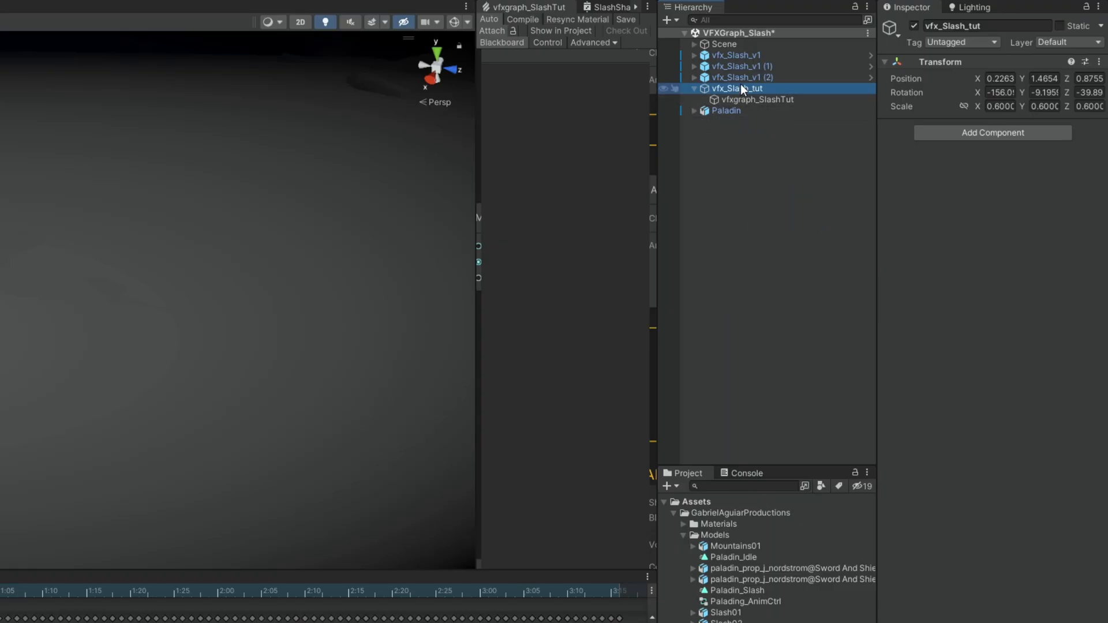
left_click_drag(727, 89, 735, 117)
left_click(745, 111)
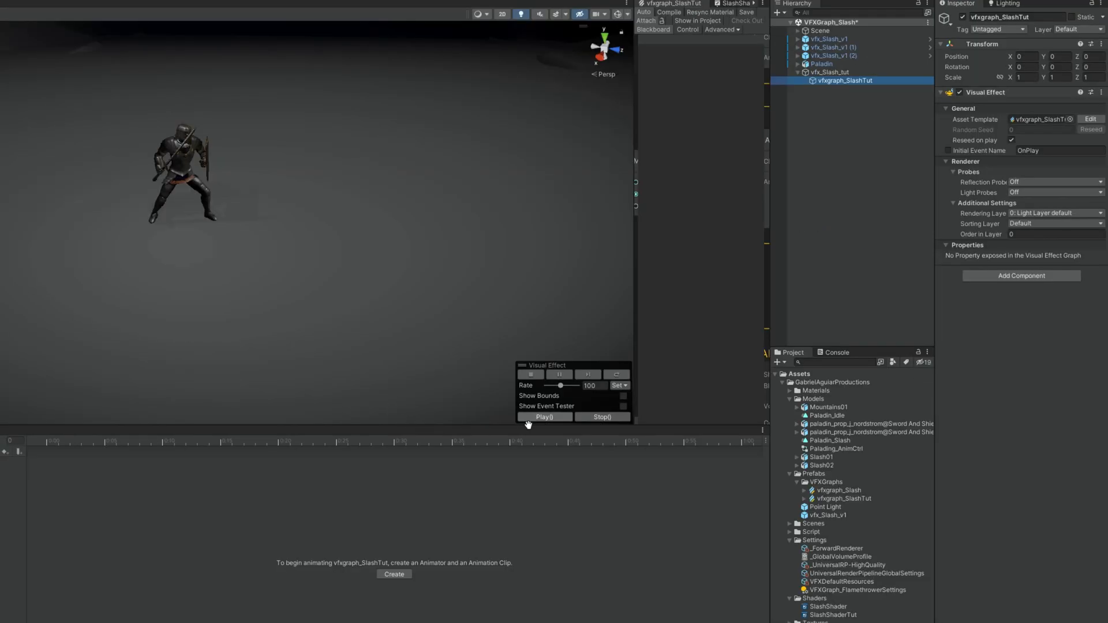
left_click(546, 417)
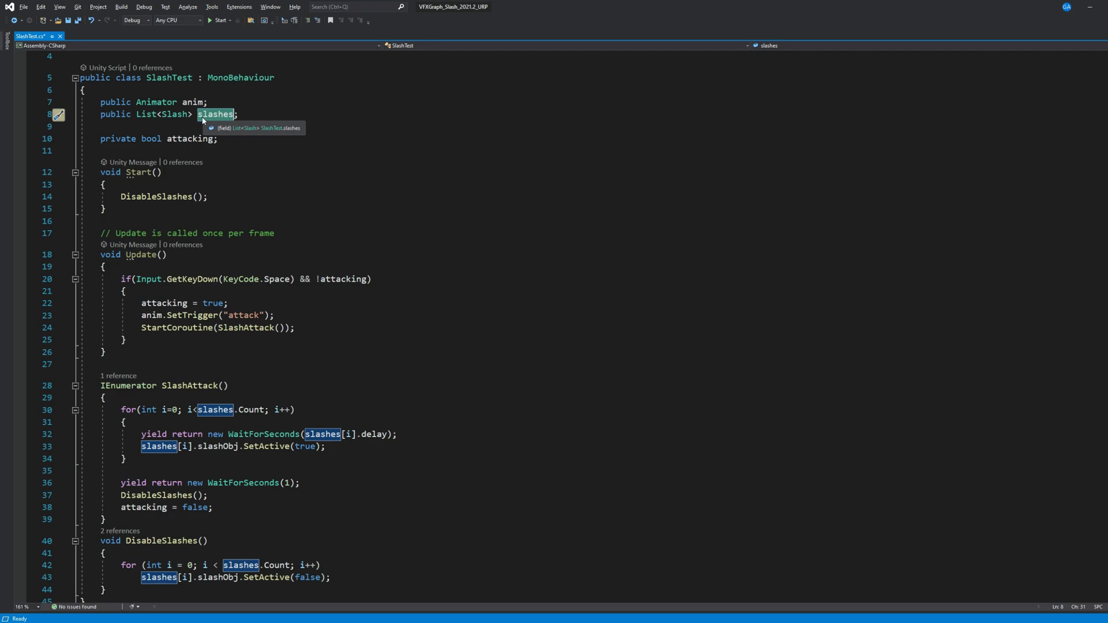
scroll(307, 276, "down", 1)
Walk through Update's Space key check, attack trigger and the SlashAttack loop with per-slash delays
double_click(277, 242)
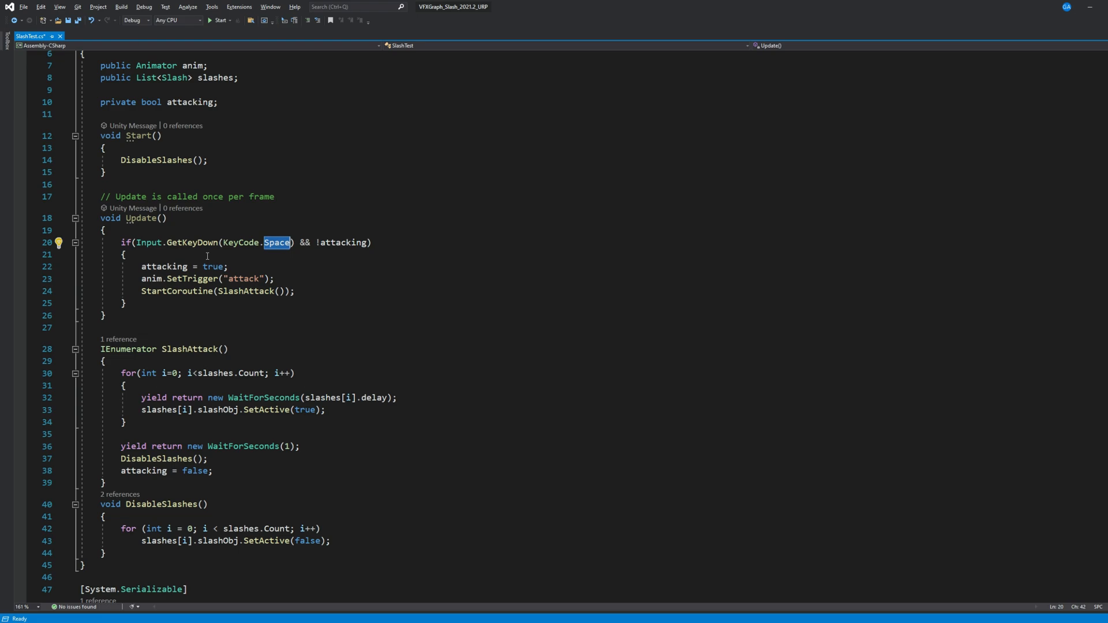
double_click(245, 278)
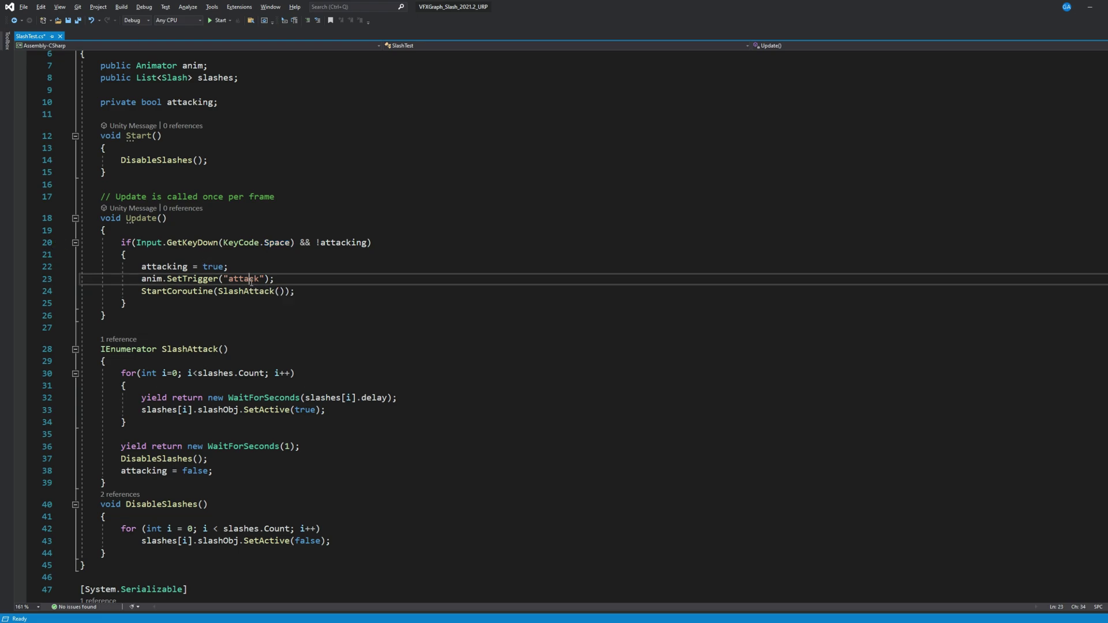
double_click(250, 292)
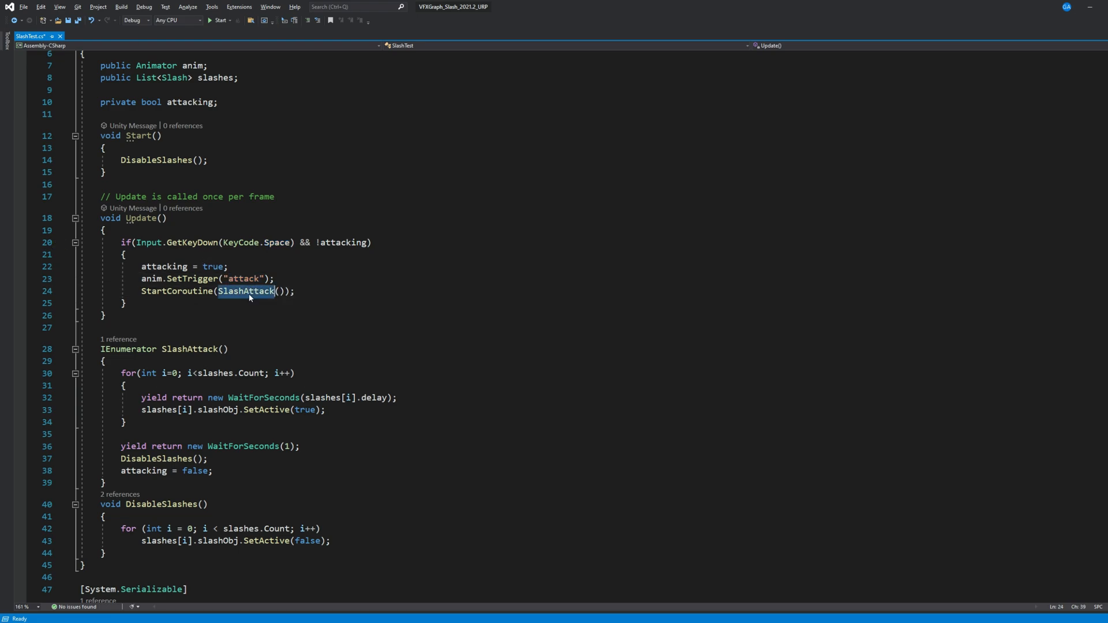
scroll(262, 345, "down", 2)
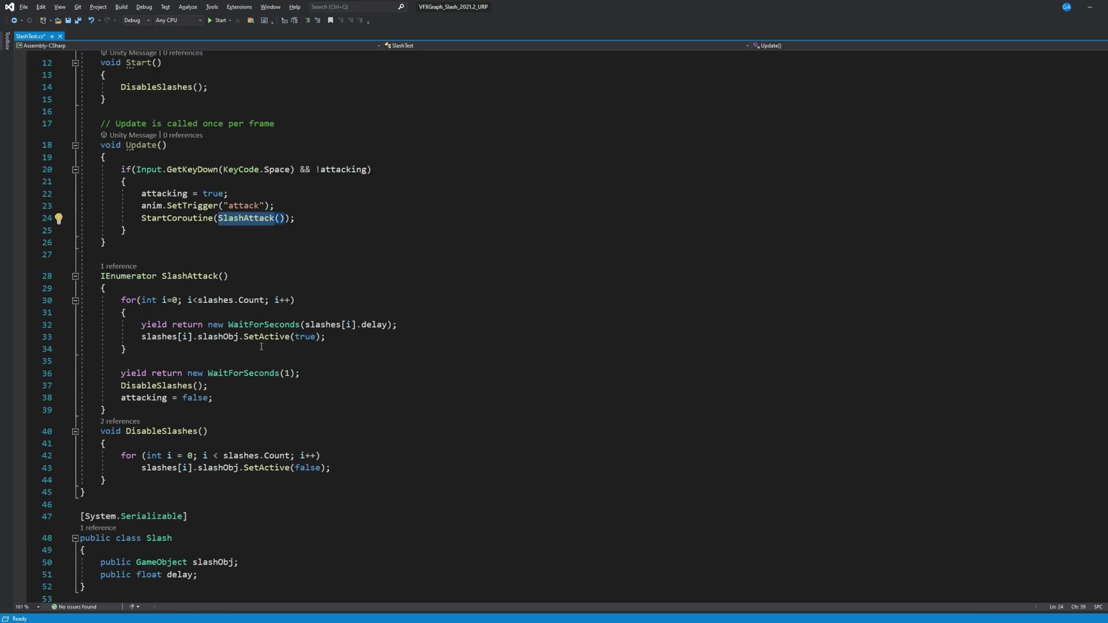
left_click(173, 300)
double_click(212, 300)
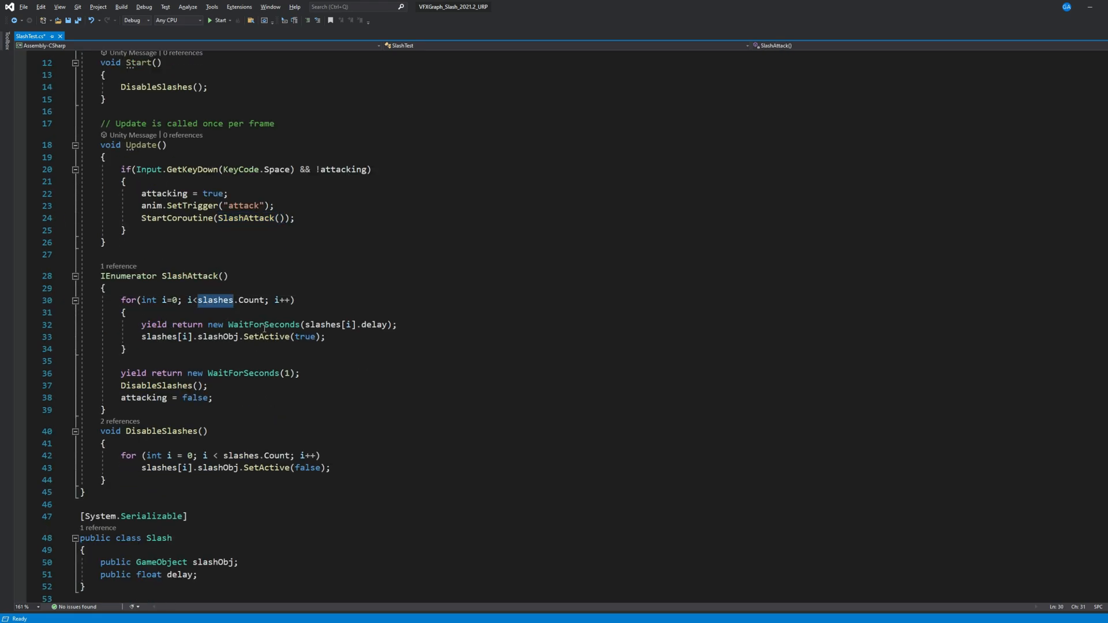
double_click(370, 328)
scroll(369, 330, "down", 2)
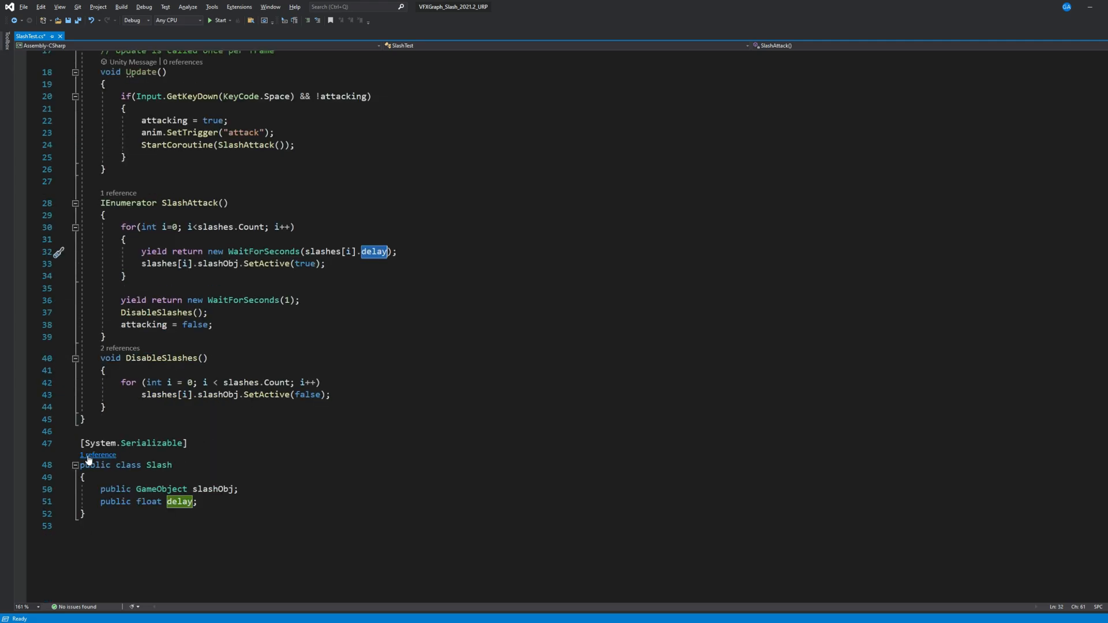
Review the Slash class and slashObj activation, then return to Unity and select the Paladin
left_click_drag(79, 464, 85, 477)
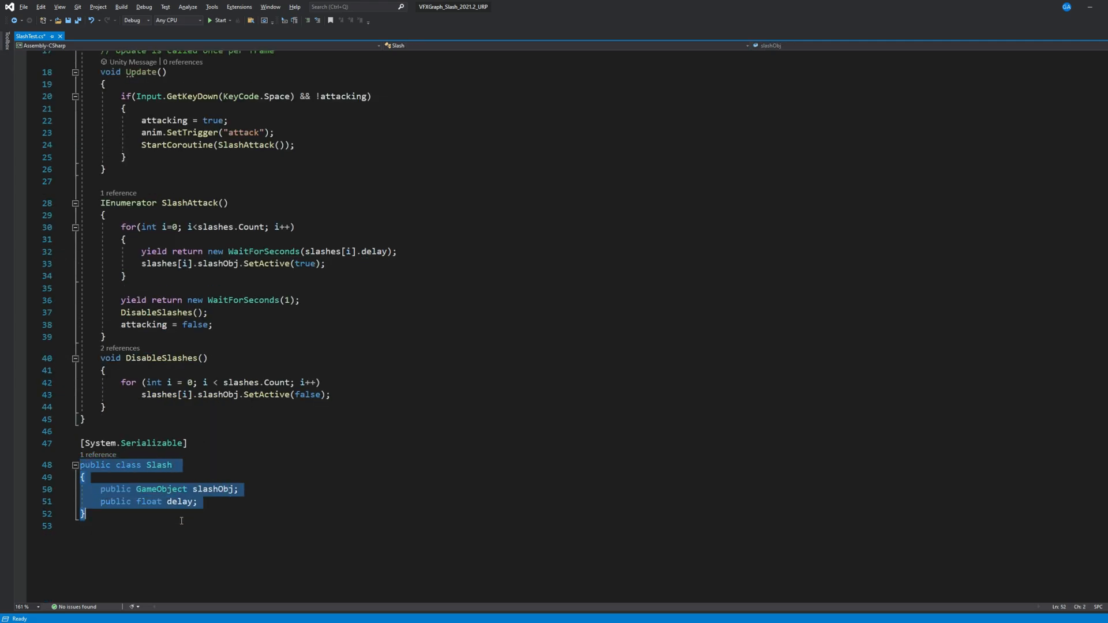
left_click(209, 491)
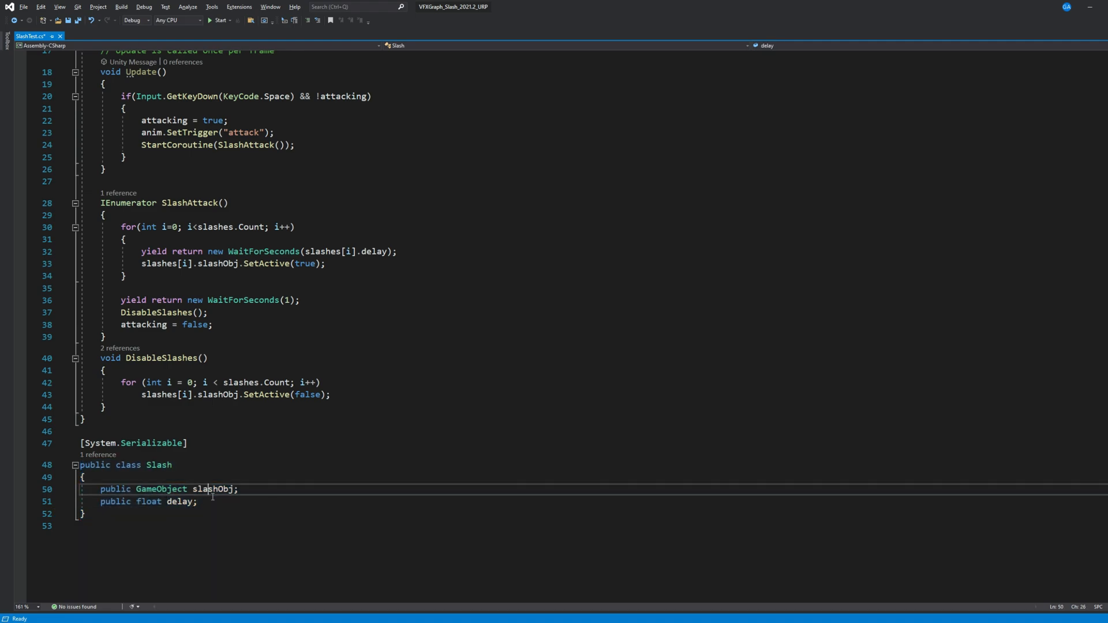
double_click(209, 491)
double_click(220, 264)
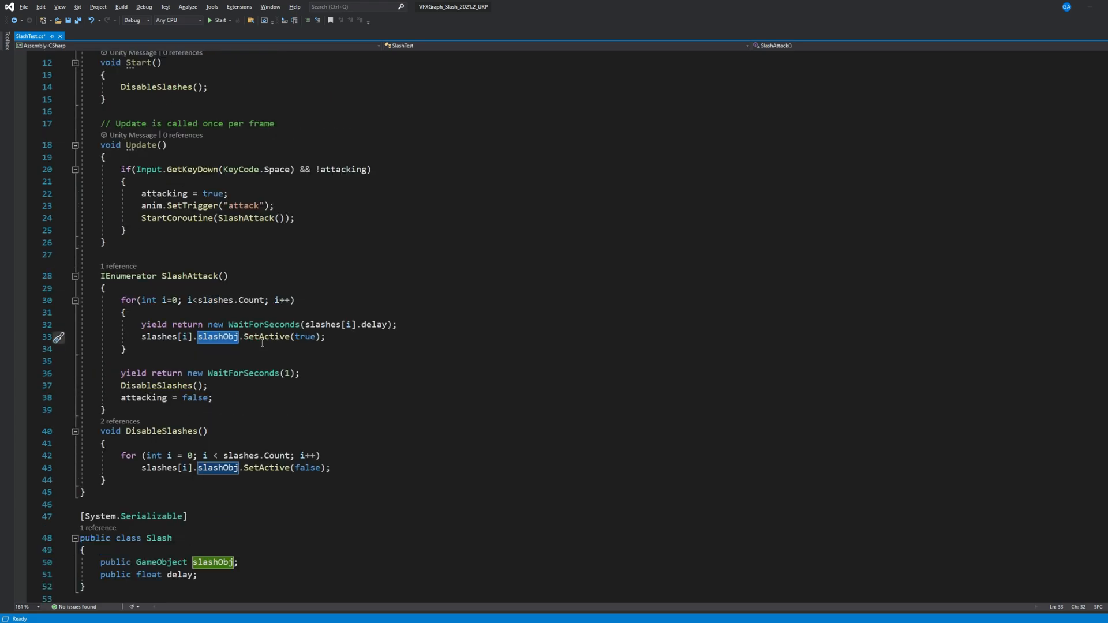
key("alt+Tab")
left_click(735, 90)
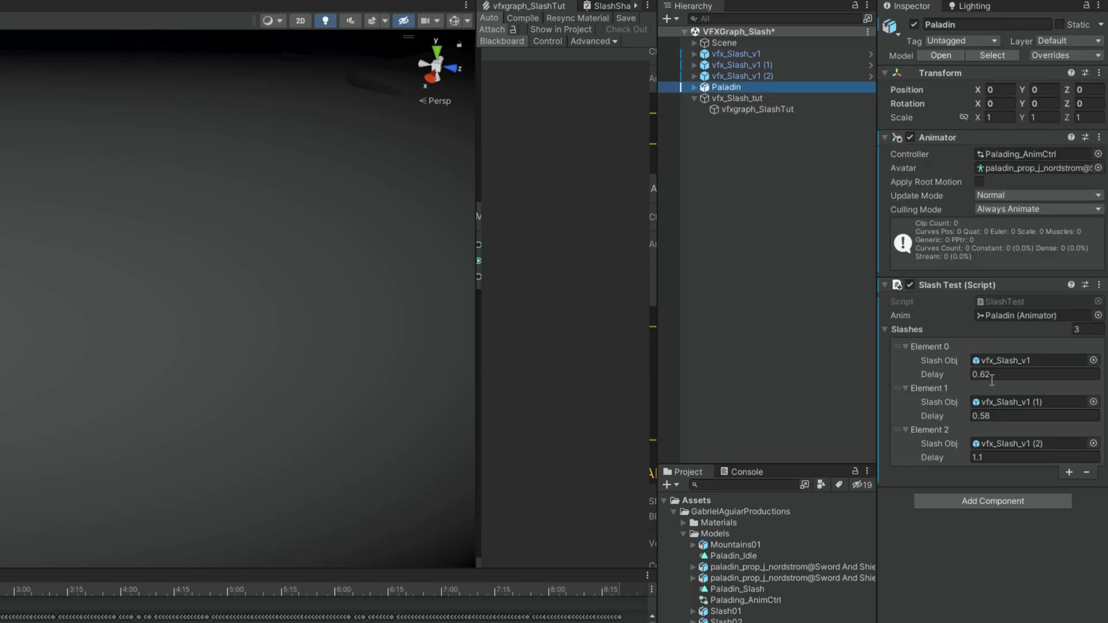
Ping the three slash objects vfx_Slash_v1, (1) and (2) from Slash Test and select vfx_Slash_v1 (2)
left_click(1028, 359)
left_click(1027, 401)
left_click(1013, 442)
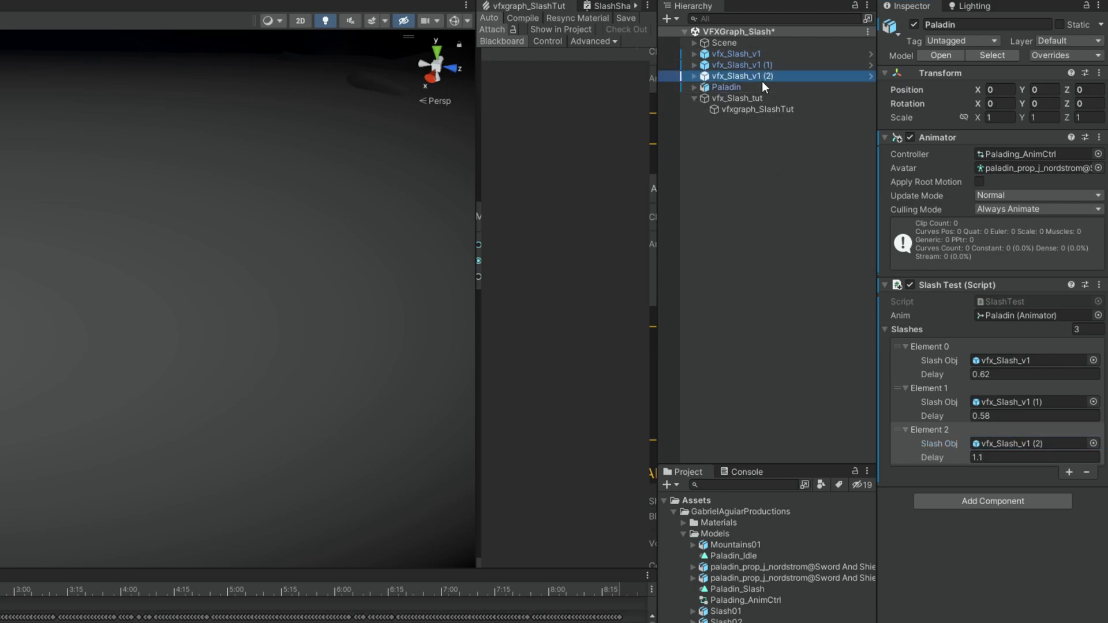
left_click(742, 75)
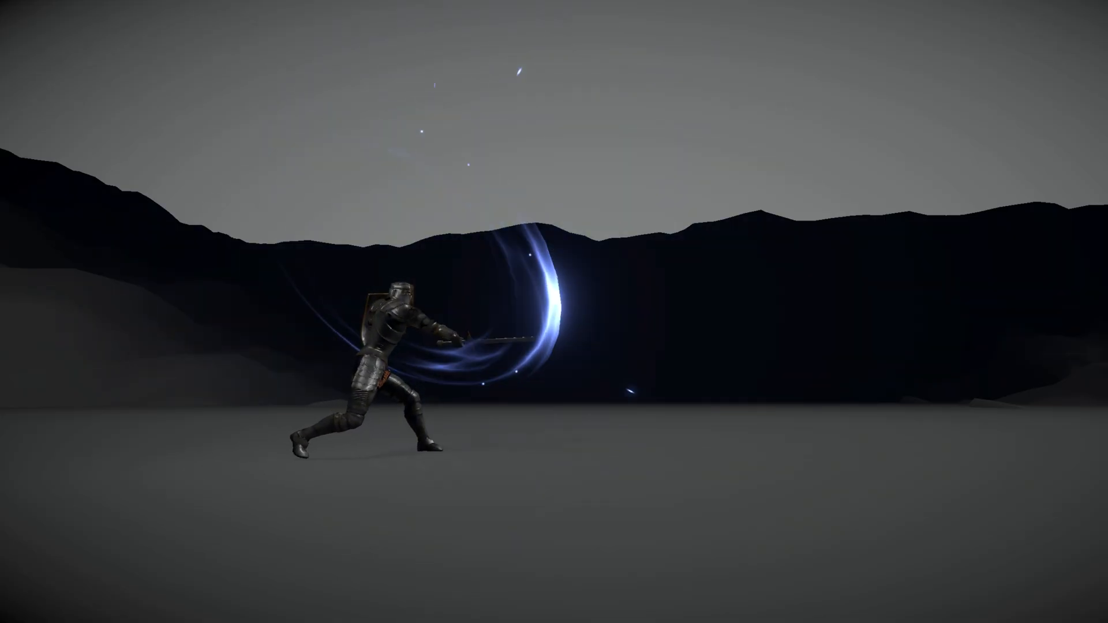